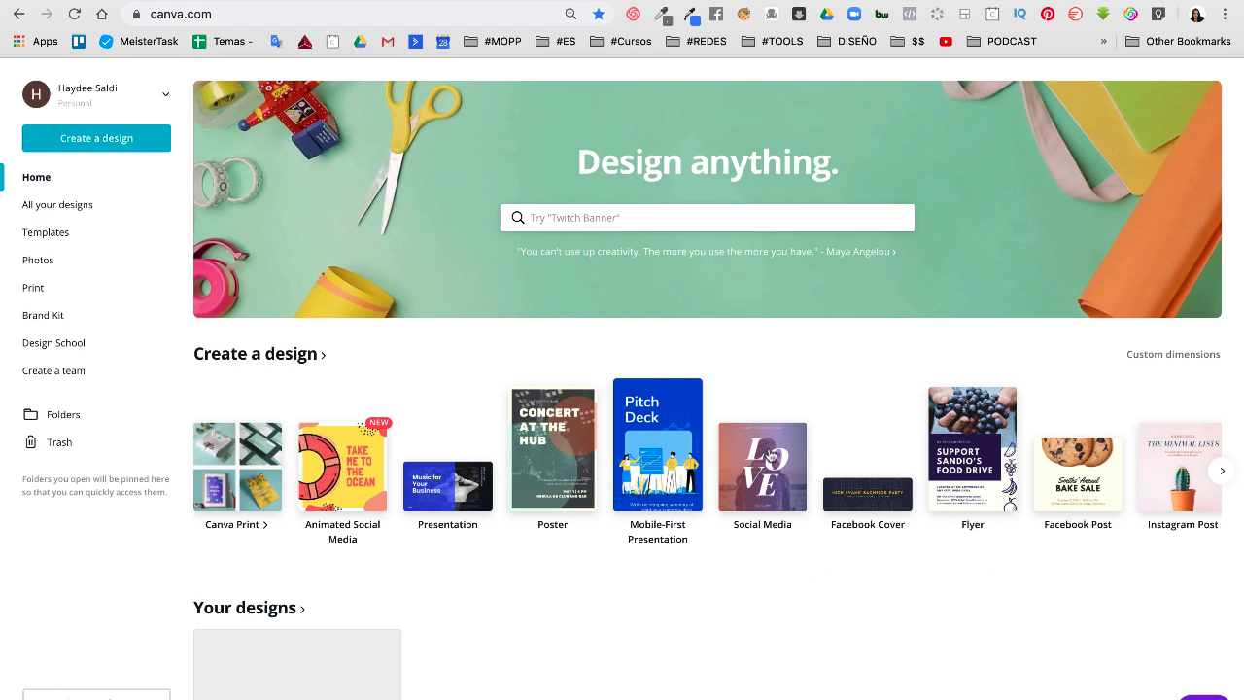
Browse the design types and start a new 16:9 presentation
left_click(1222, 473)
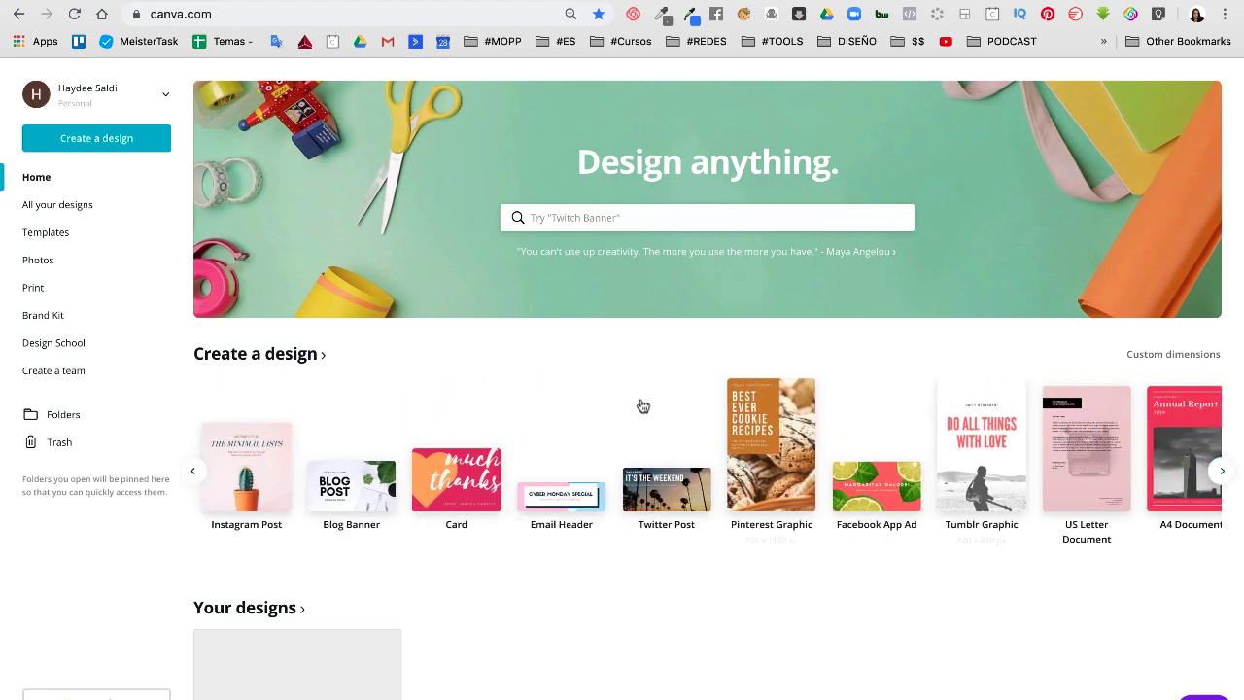
left_click(194, 470)
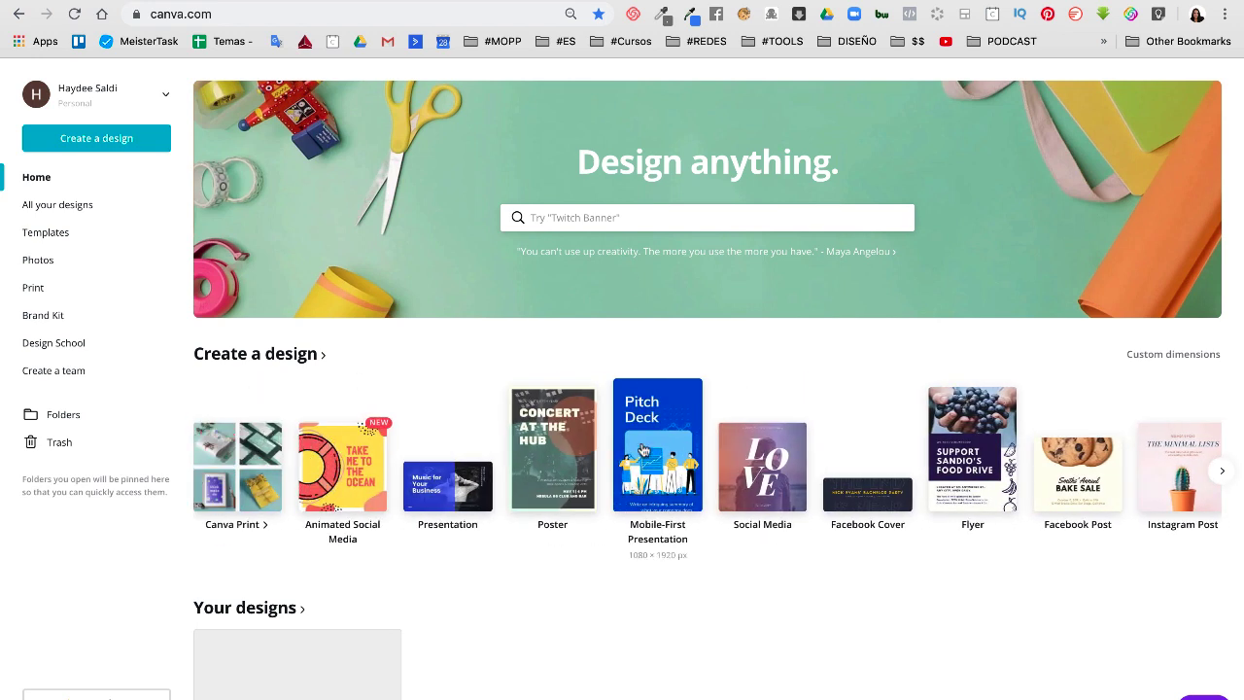
left_click(1221, 471)
left_click(1222, 472)
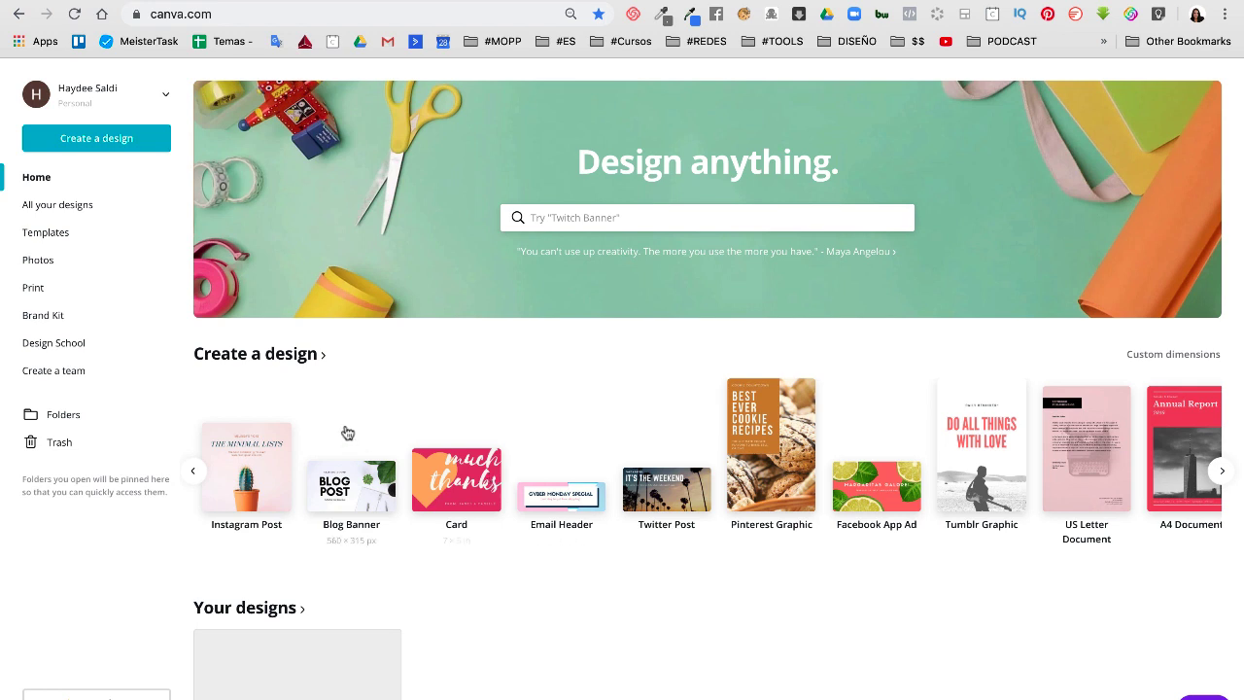
left_click(193, 471)
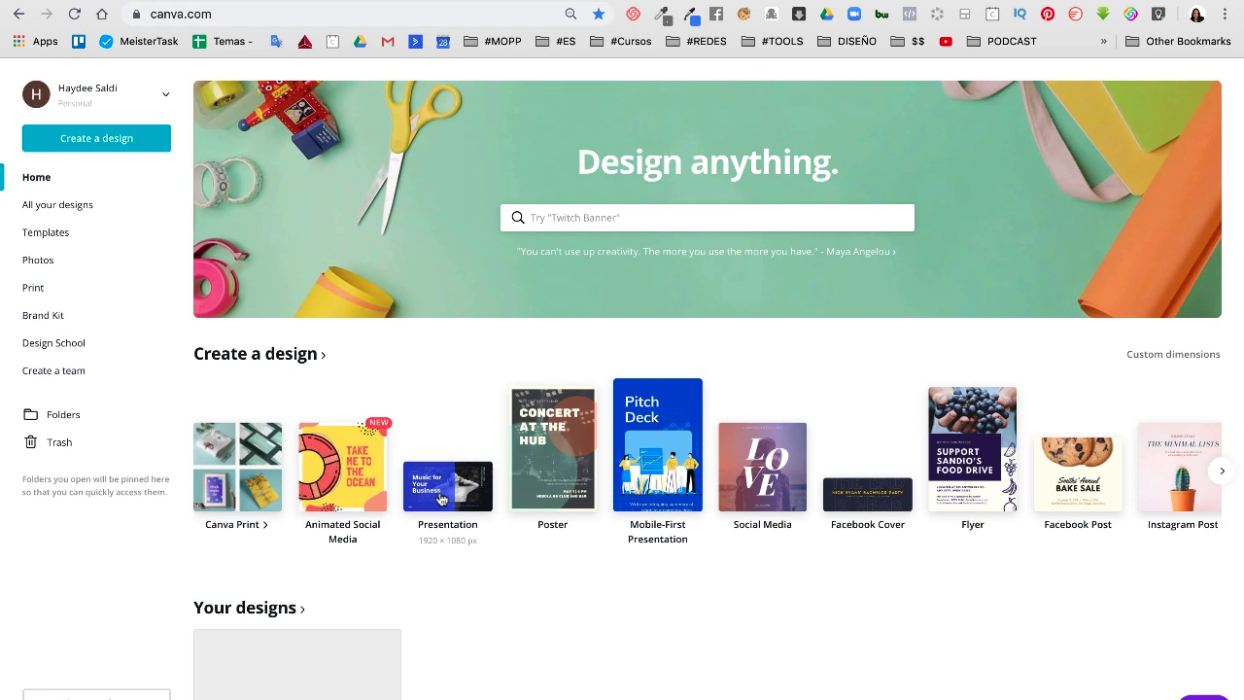
left_click(440, 499)
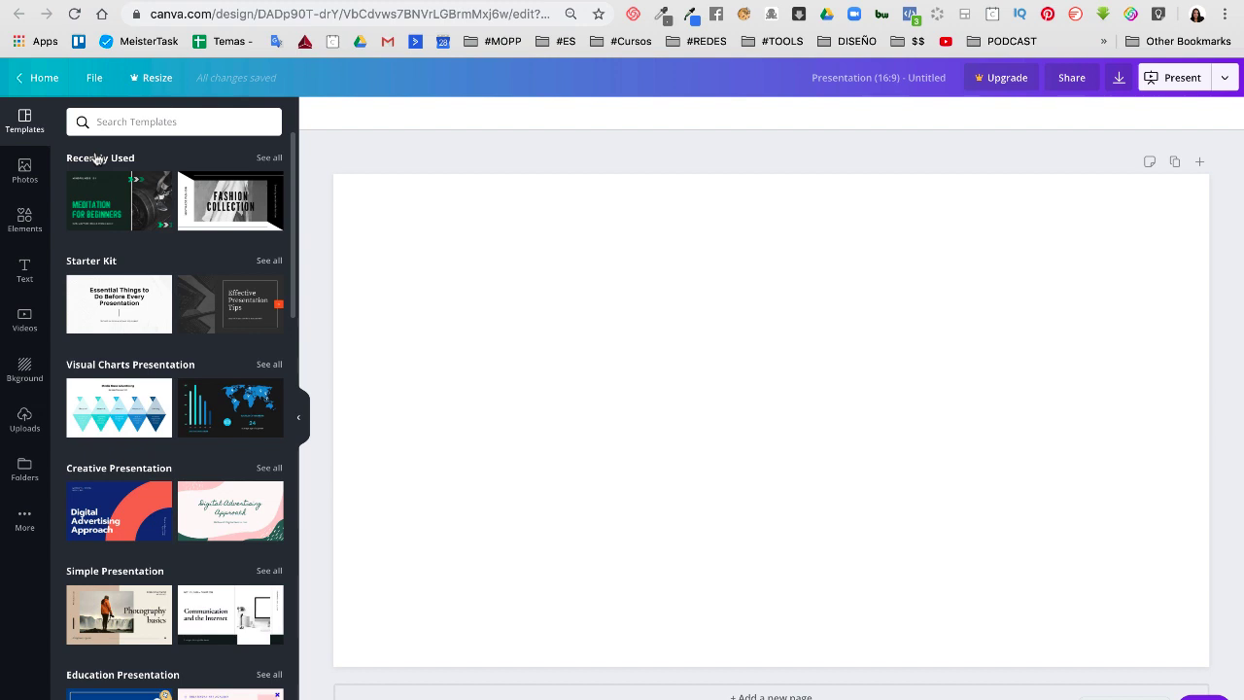
Scroll through the presentation template categories in the Templates panel
scroll(100, 166, "down", 5)
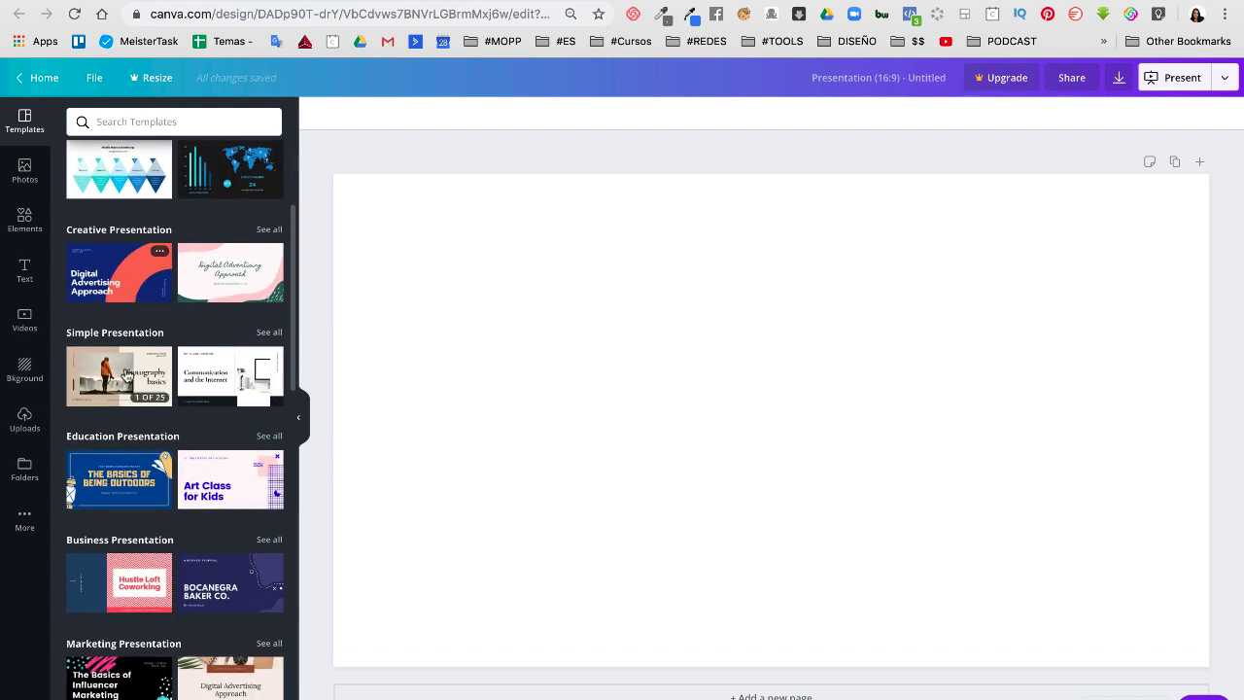
scroll(127, 376, "down", 1)
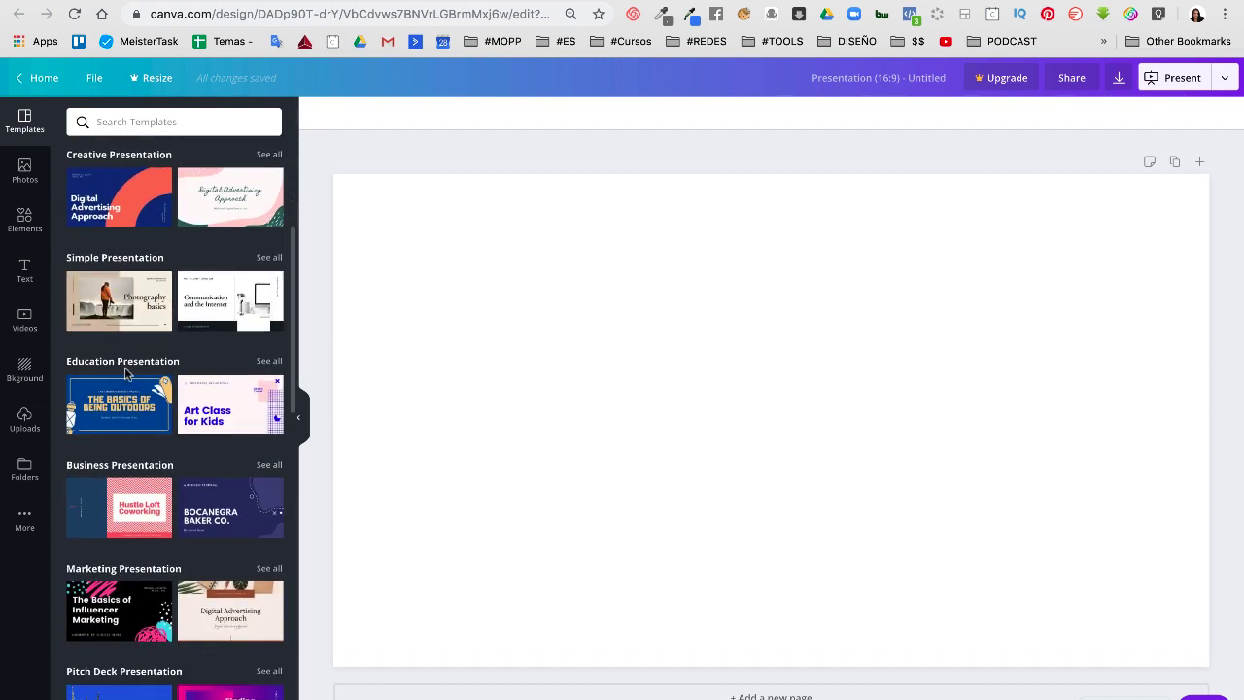
scroll(126, 379, "down", 1)
scroll(126, 376, "down", 1)
scroll(126, 375, "down", 3)
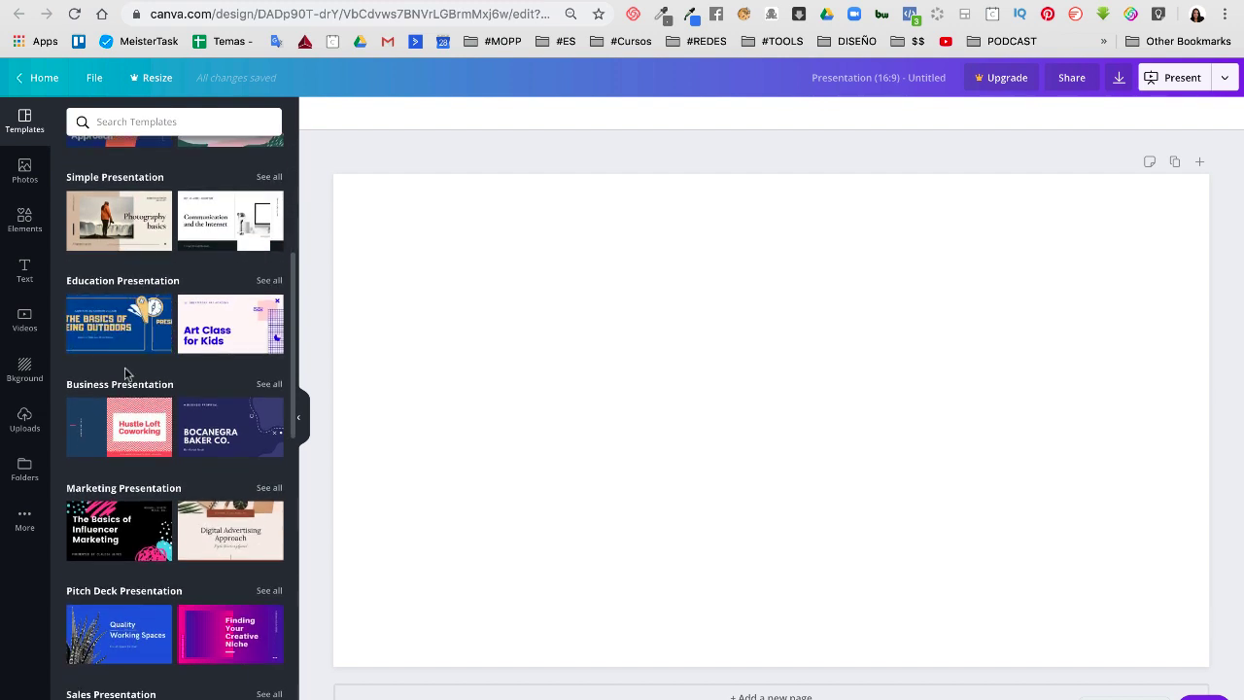
scroll(125, 373, "down", 1)
scroll(126, 374, "down", 2)
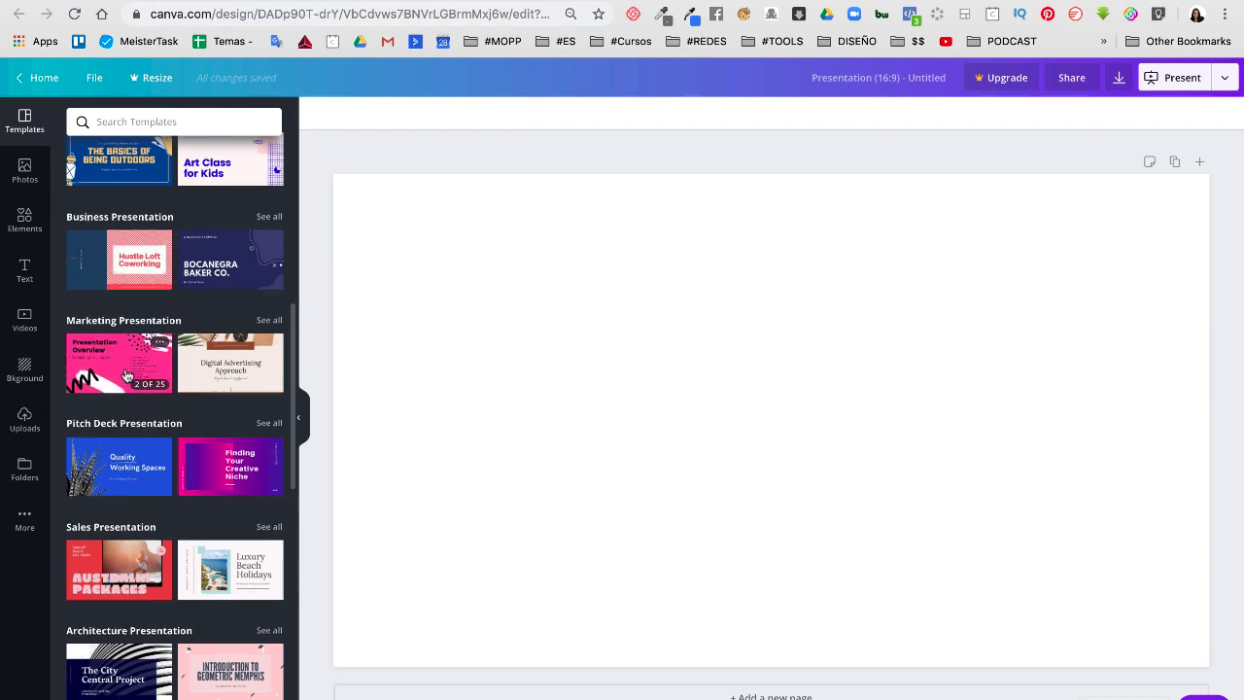
scroll(126, 375, "down", 4)
scroll(125, 375, "down", 3)
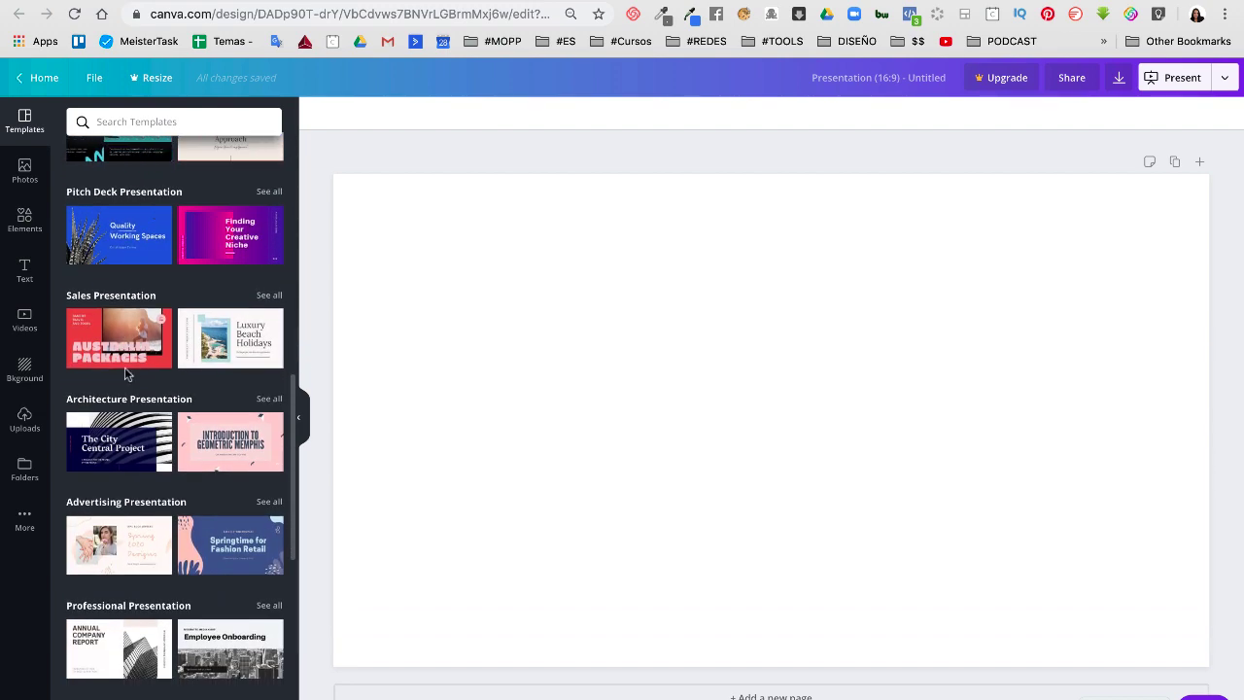
scroll(126, 375, "up", 2)
scroll(128, 374, "down", 4)
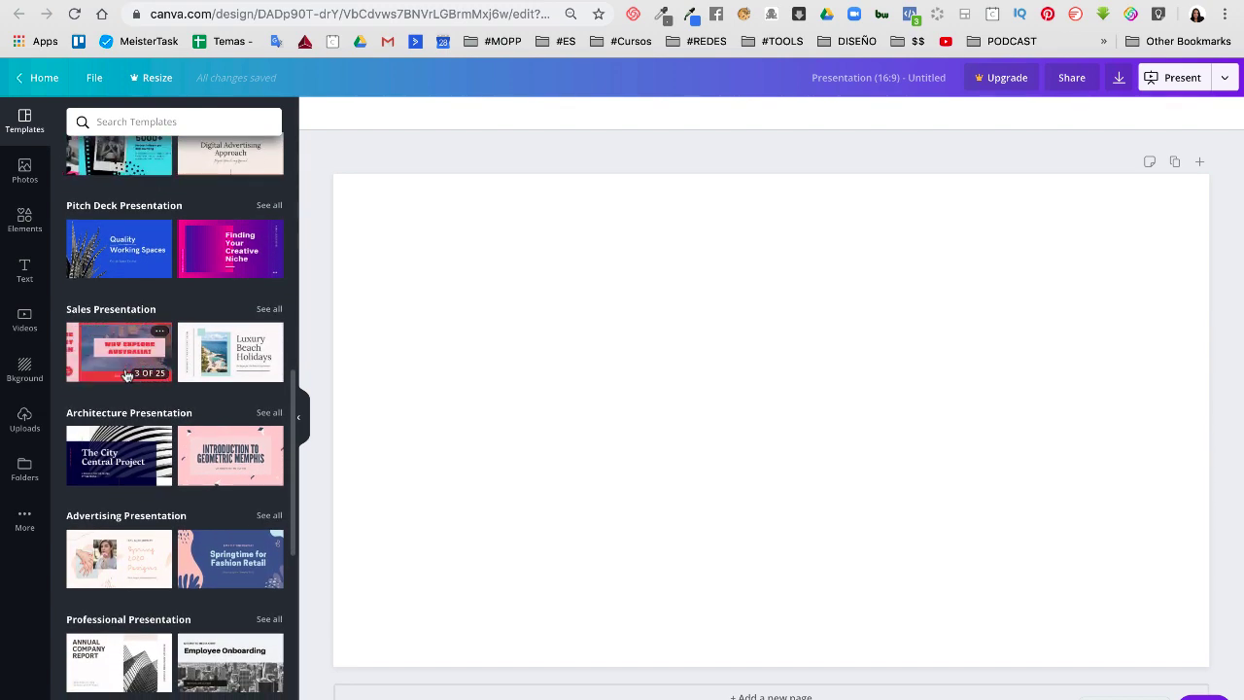
scroll(125, 375, "up", 20)
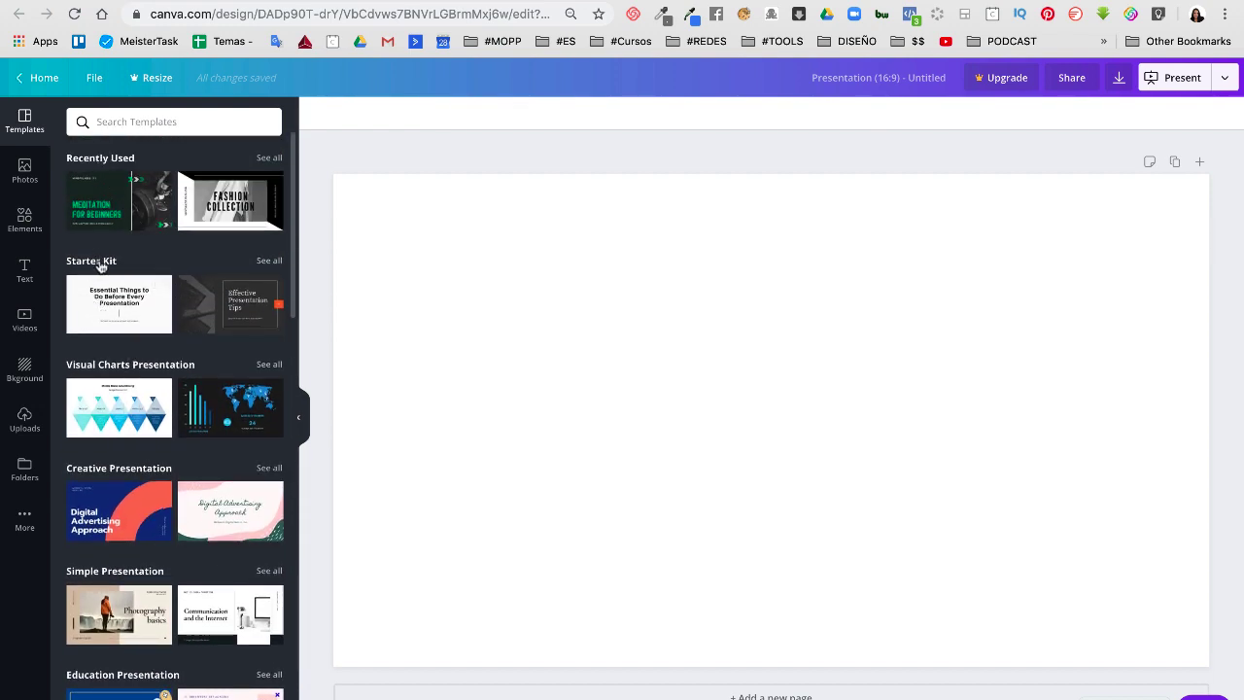
scroll(106, 360, "down", 6)
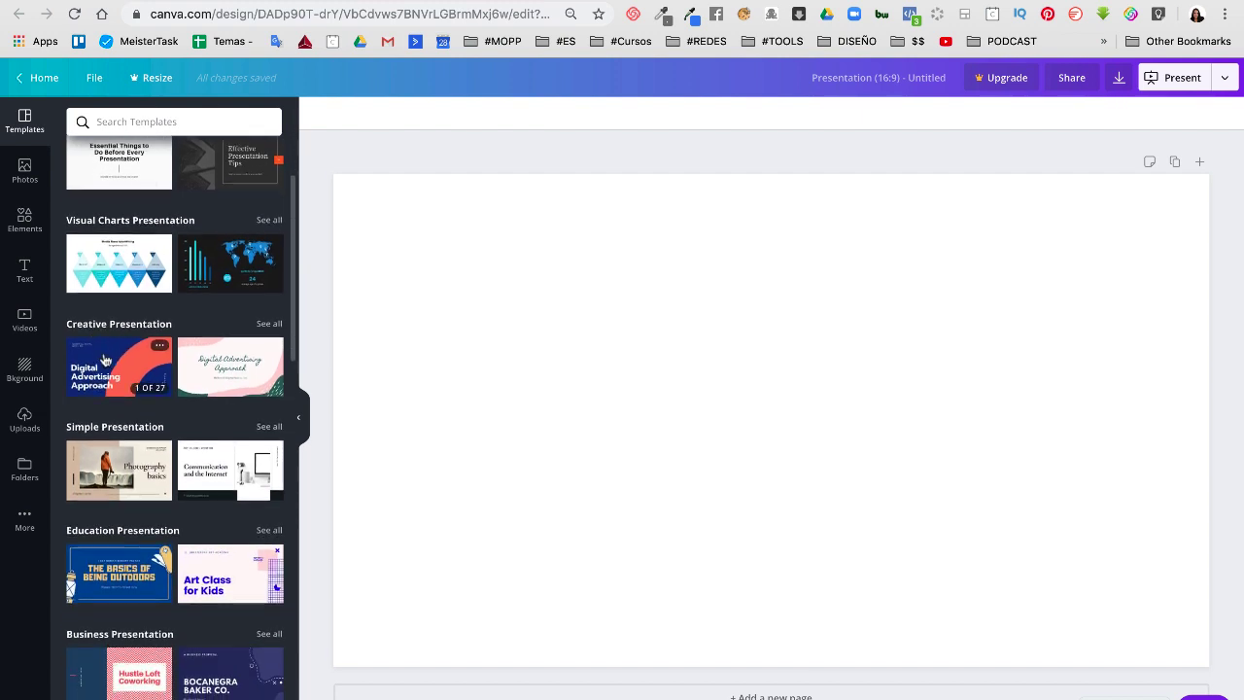
scroll(106, 361, "down", 8)
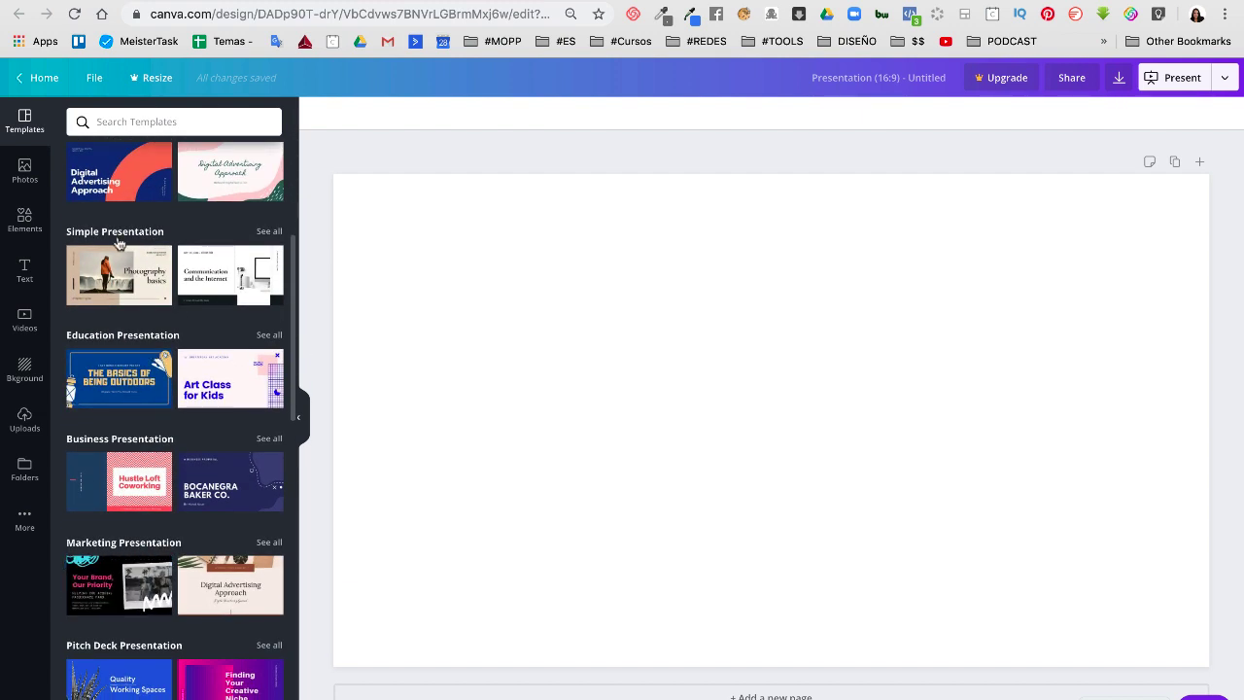
scroll(112, 379, "down", 1)
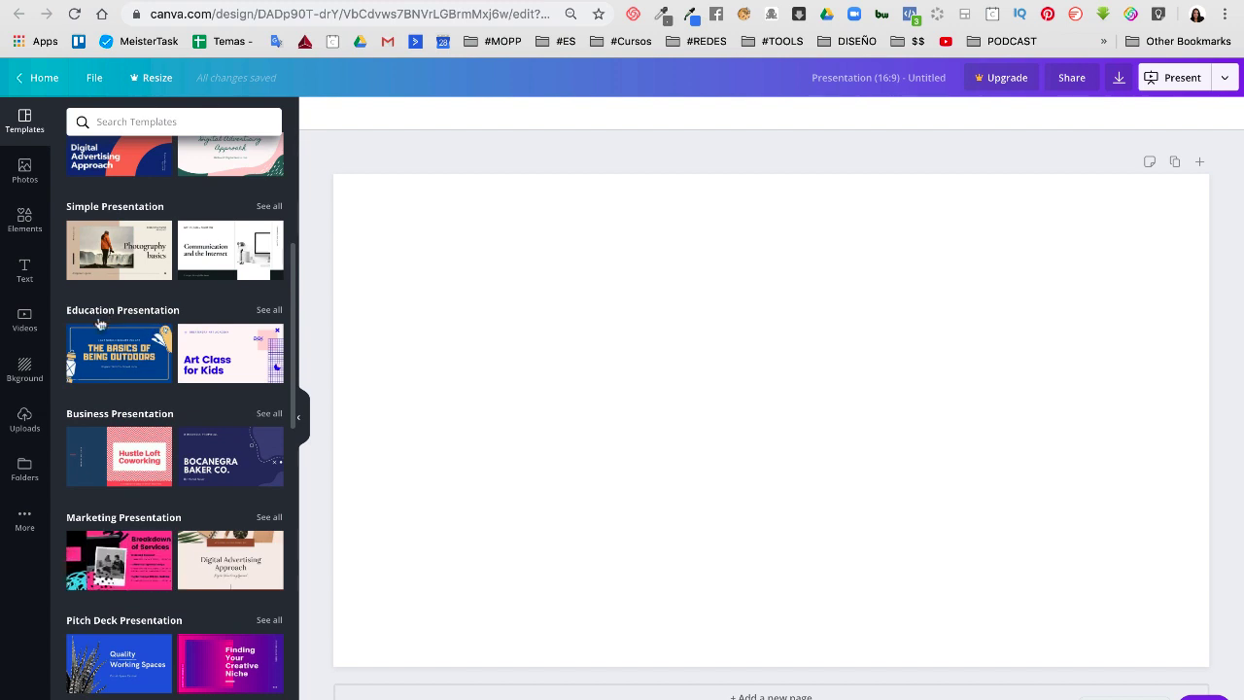
scroll(99, 340, "down", 6)
scroll(104, 433, "down", 3)
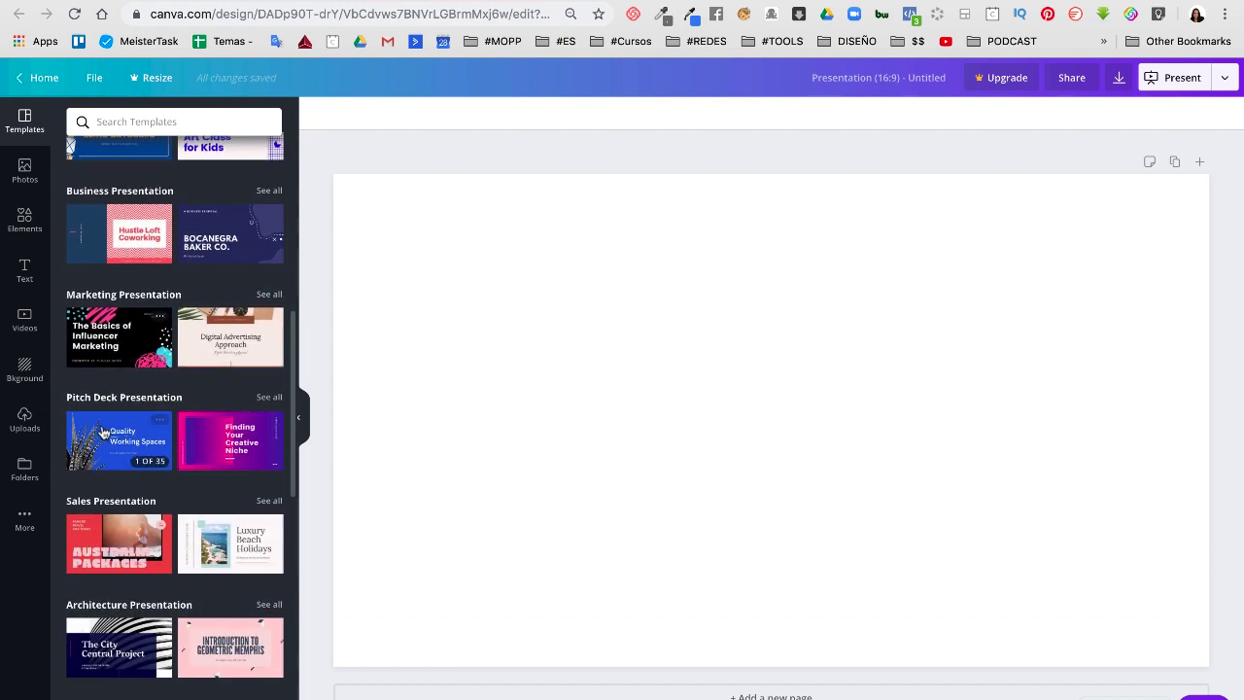
scroll(104, 433, "down", 4)
scroll(92, 476, "down", 4)
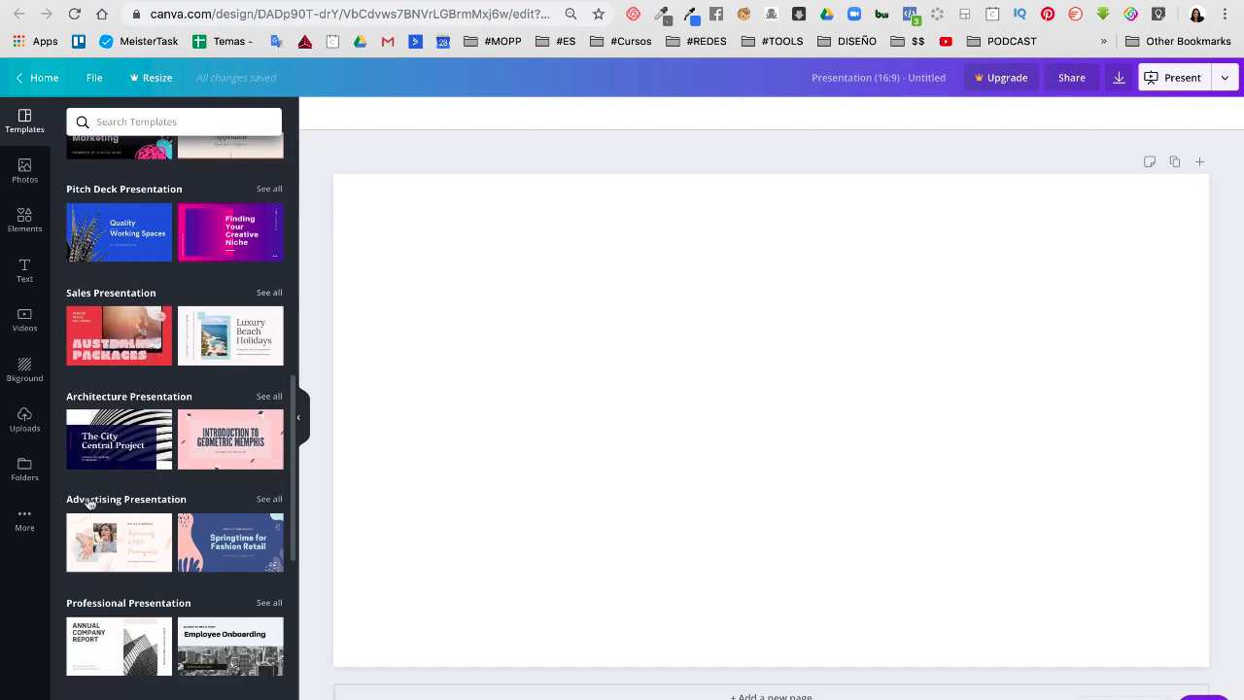
scroll(89, 501, "down", 15)
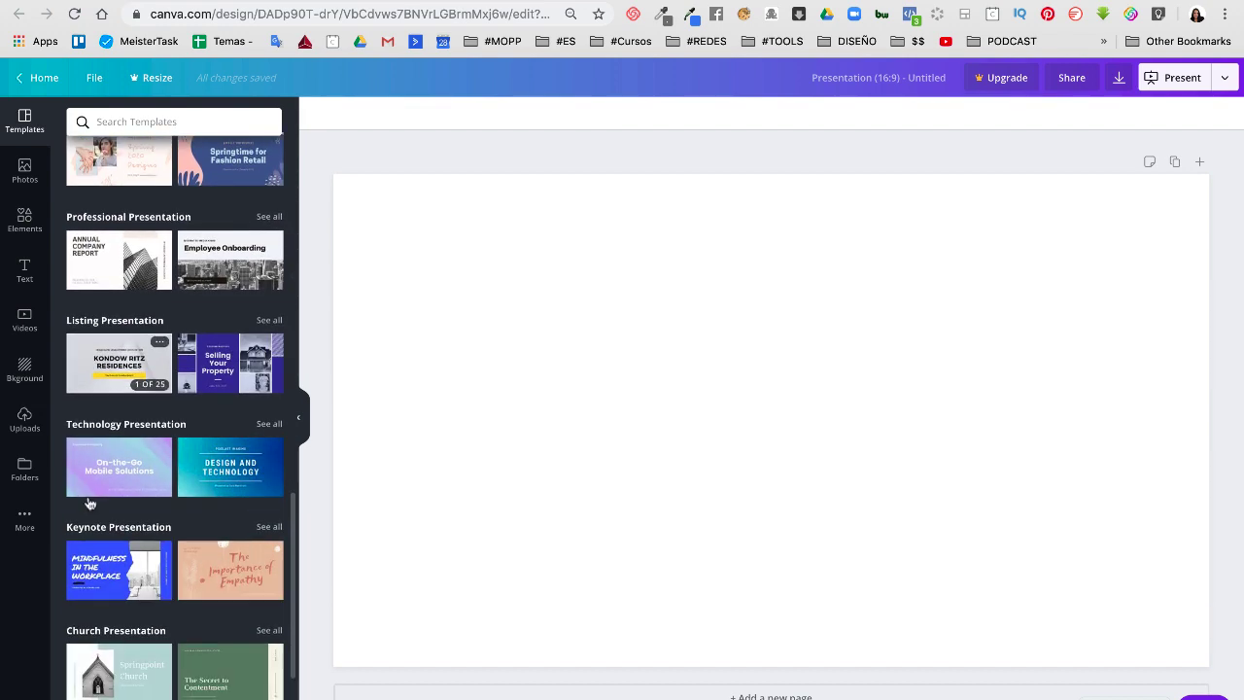
scroll(88, 503, "down", 15)
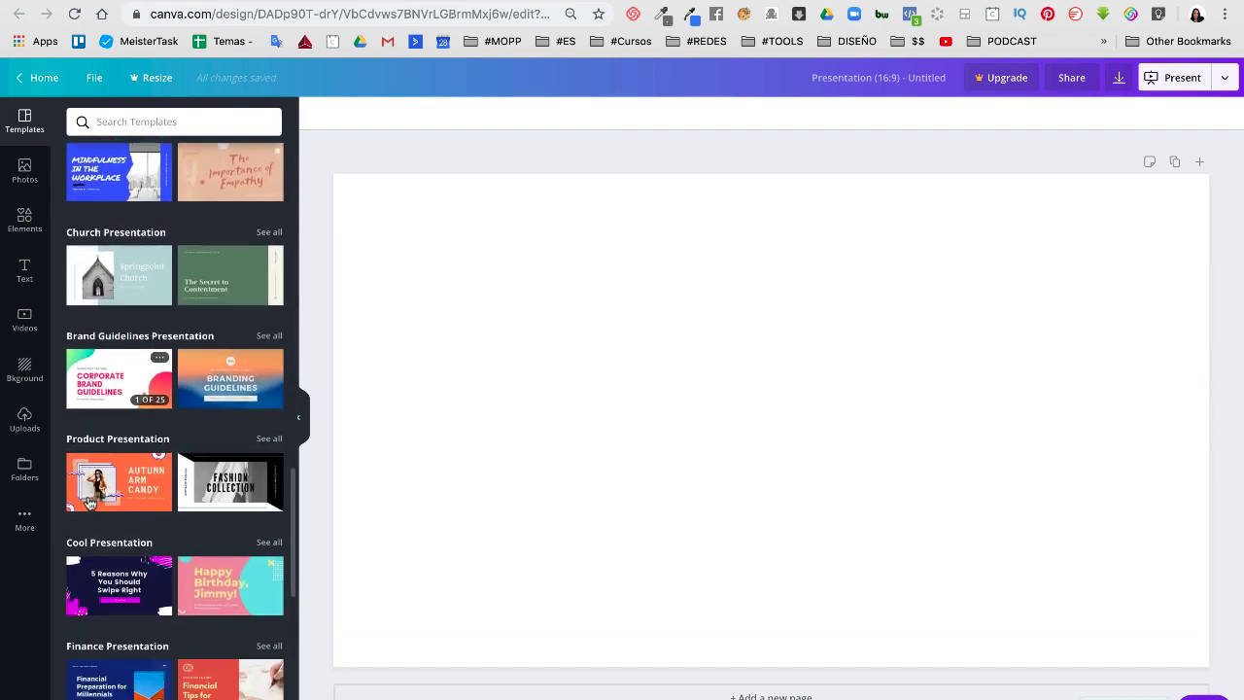
scroll(89, 503, "down", 3)
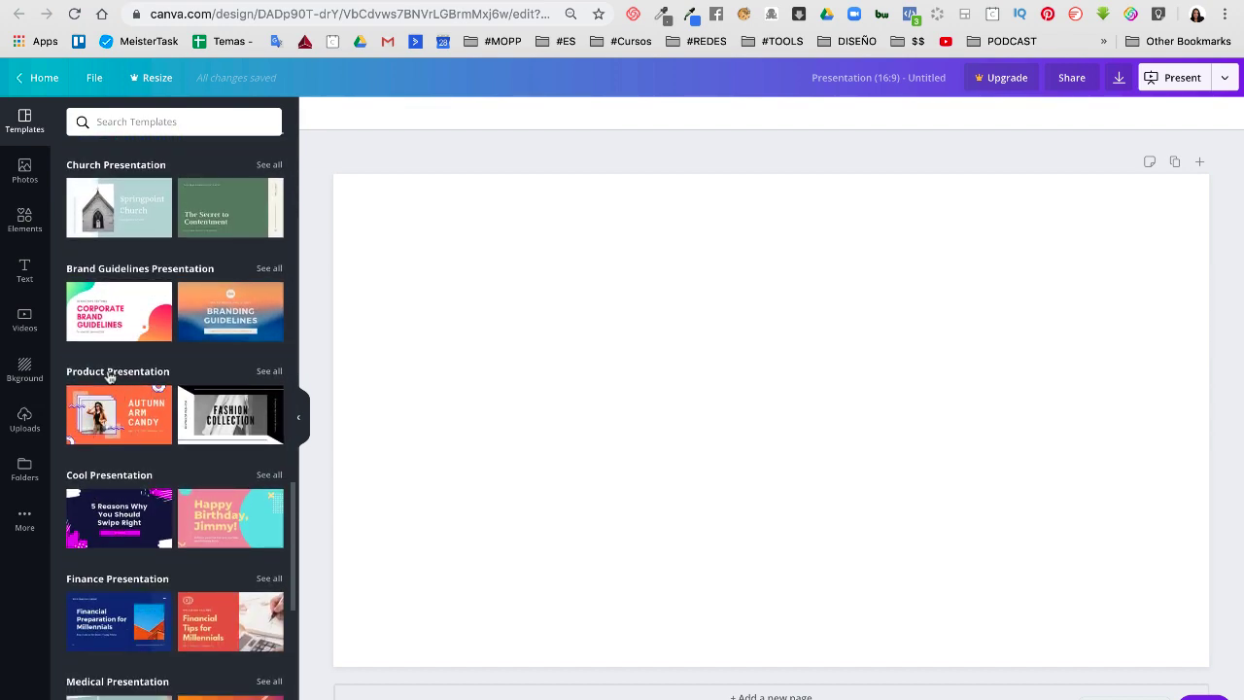
Show all Product Presentation templates and scroll through the results
left_click(269, 372)
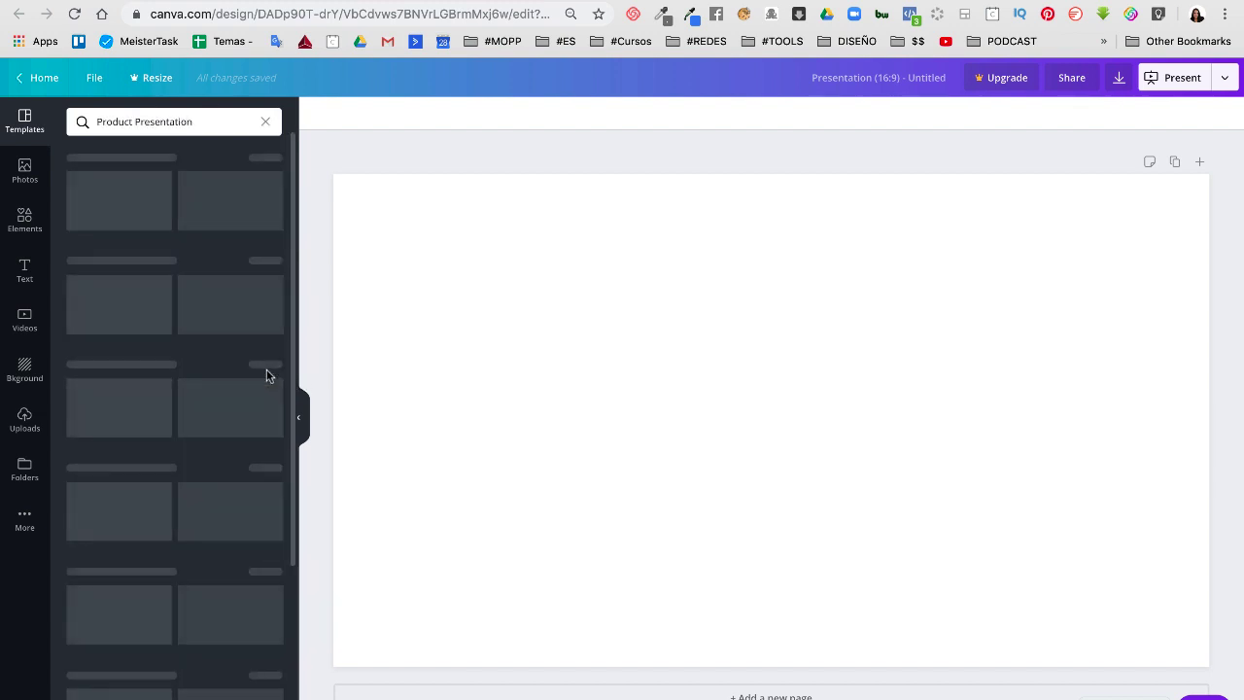
scroll(220, 561, "down", 5)
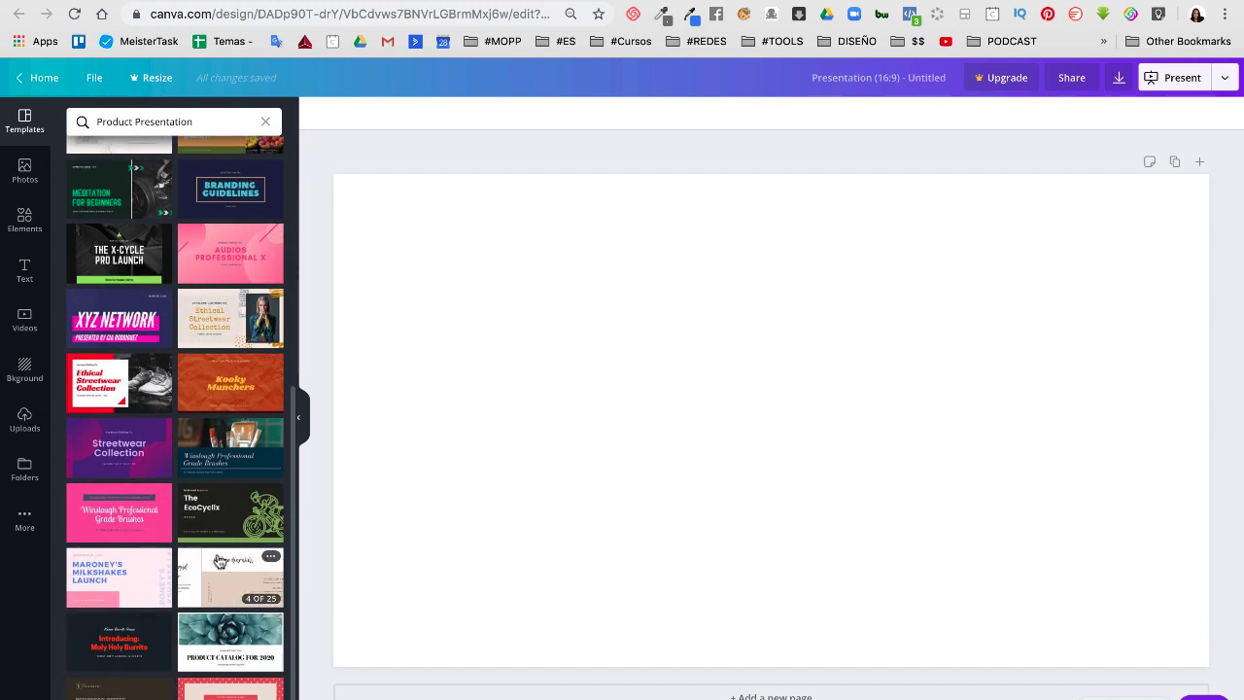
scroll(219, 562, "up", 5)
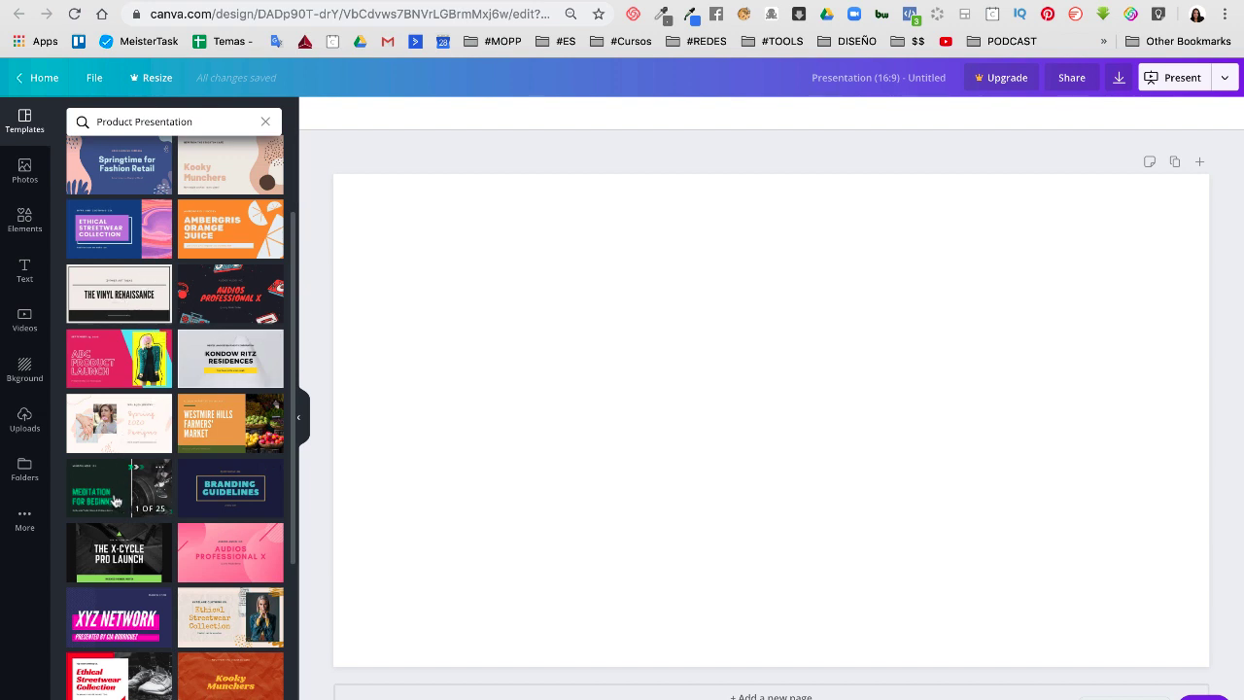
Apply the Mint Green Workout Fitness 'Meditation for Beginners' page and set its background to black
left_click(115, 496)
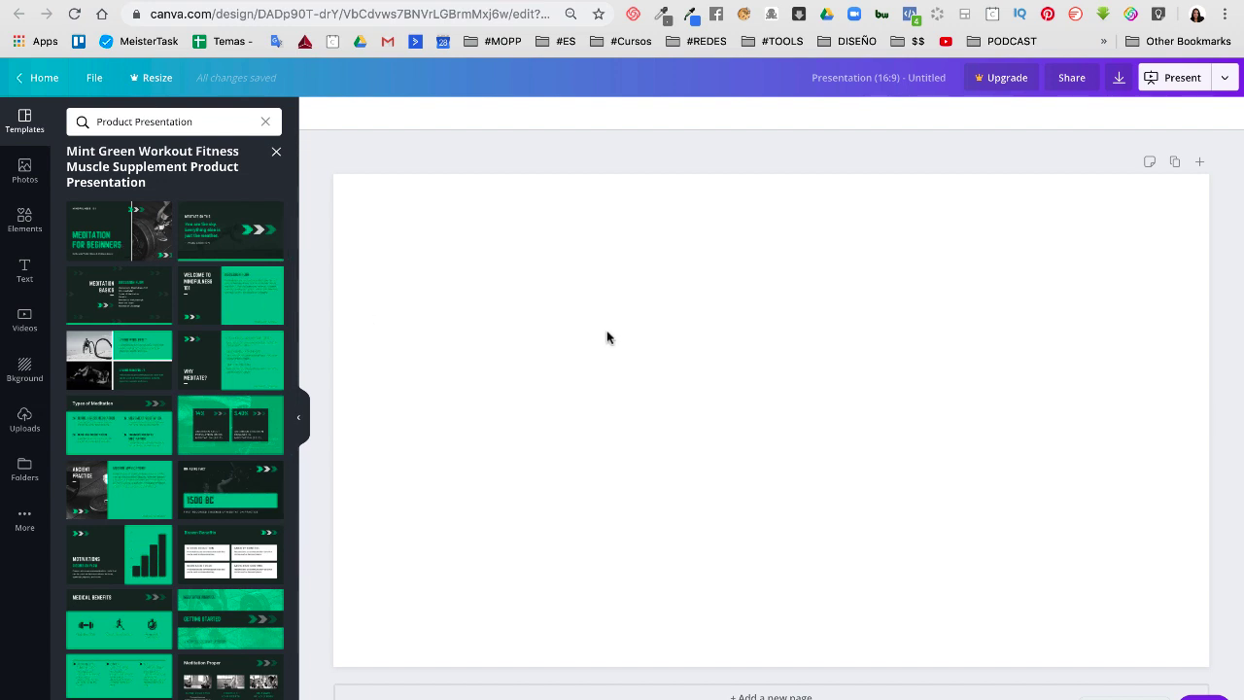
left_click(117, 234)
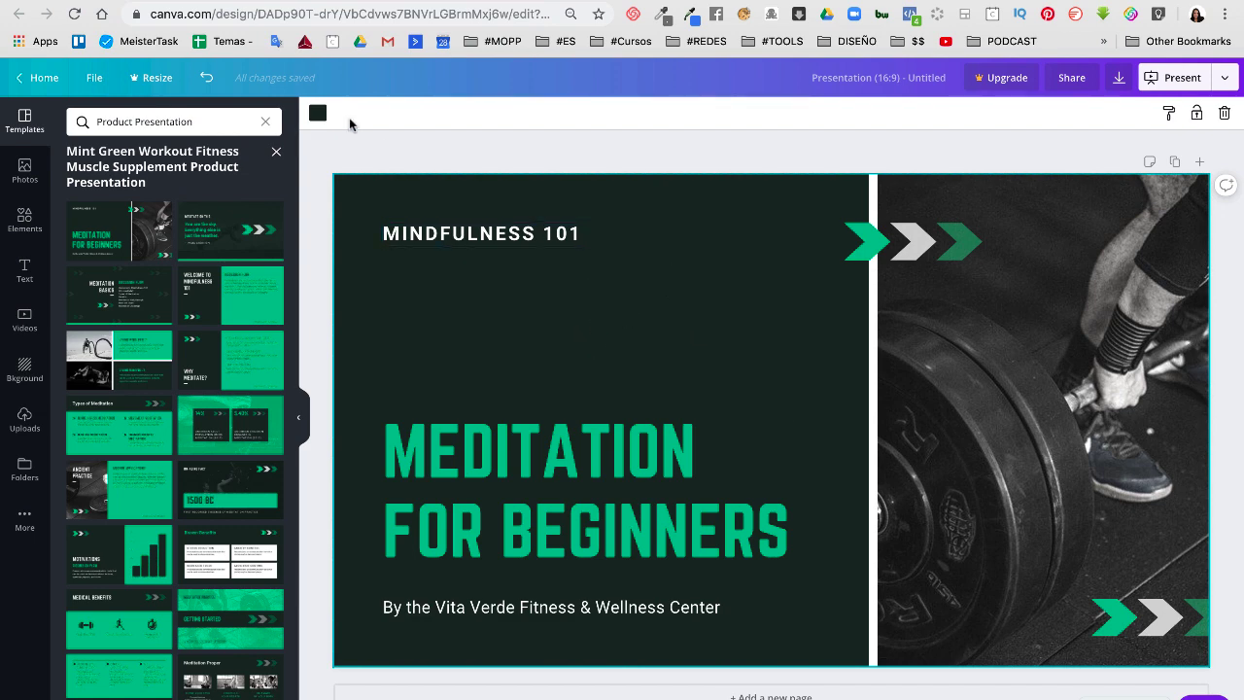
left_click(317, 113)
left_click(80, 229)
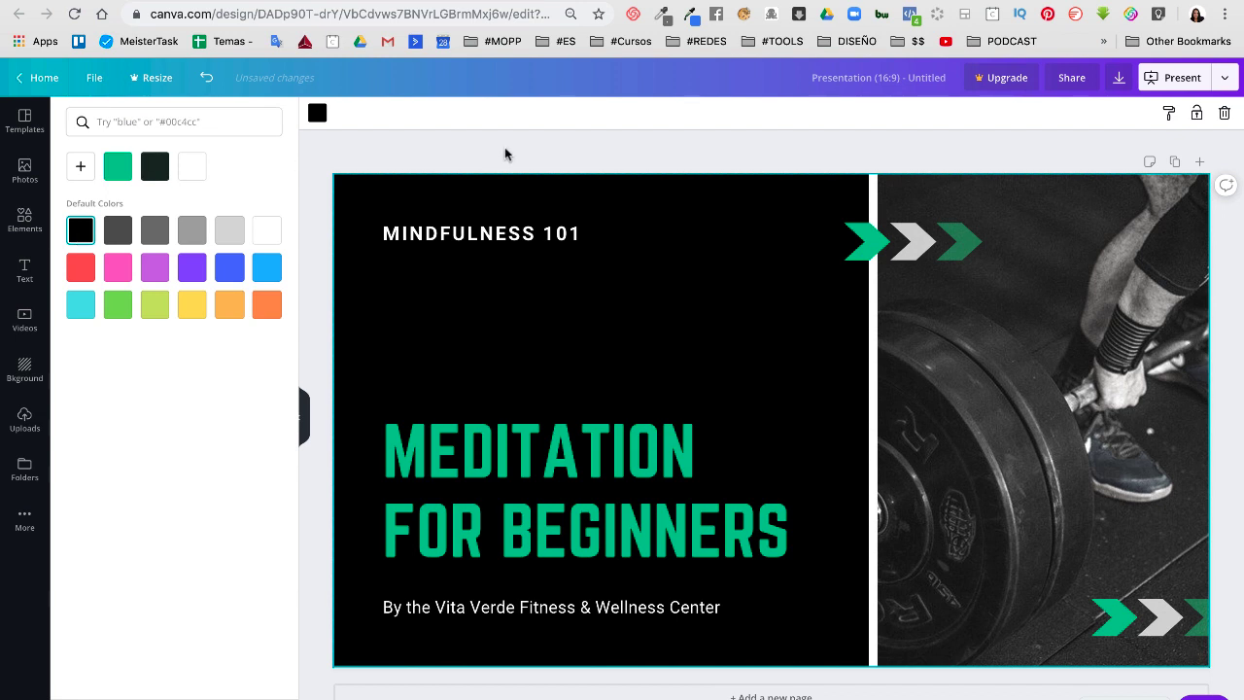
left_click(515, 155)
Turn the 'MEDITATION FOR BEGINNERS' title yellow and add a blank second page
left_click(515, 423)
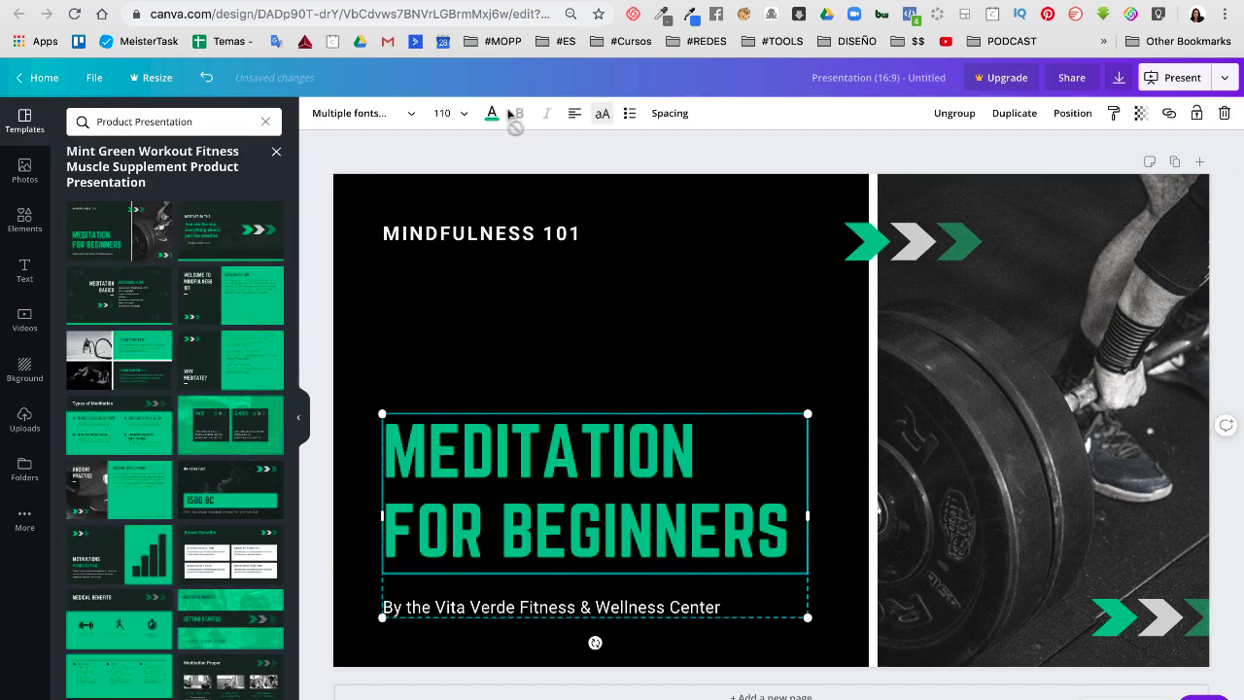
left_click(492, 112)
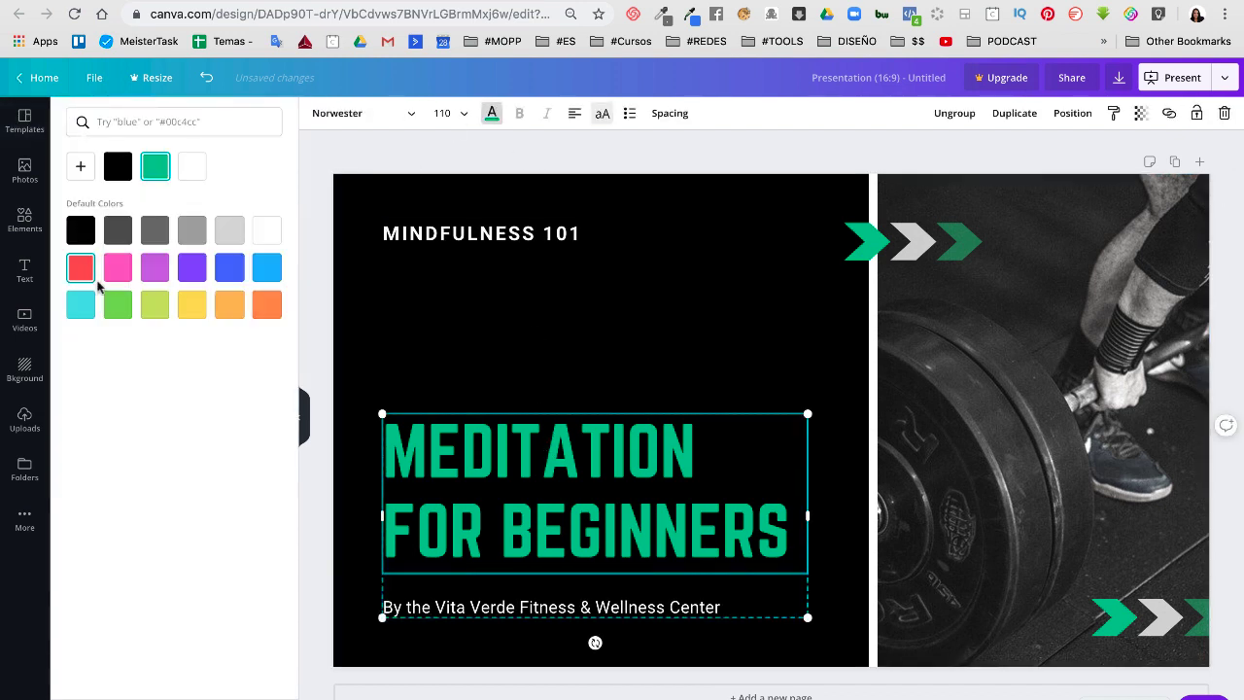
left_click(190, 303)
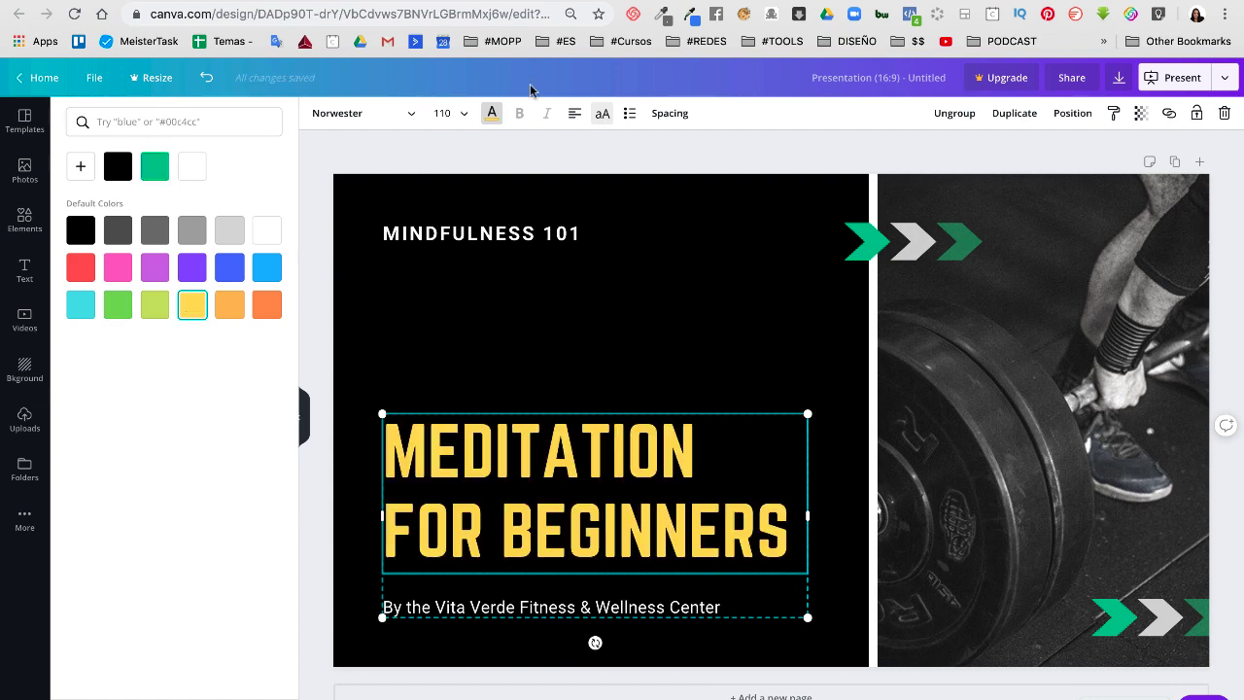
left_click(505, 146)
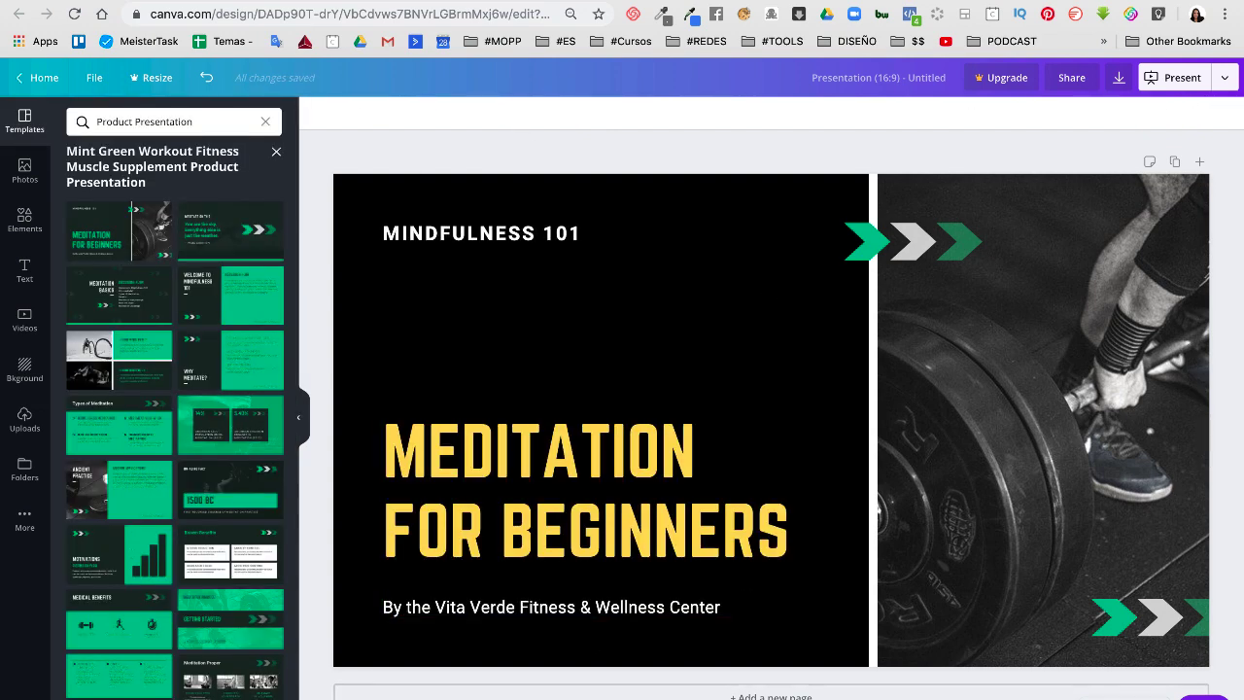
left_click(771, 696)
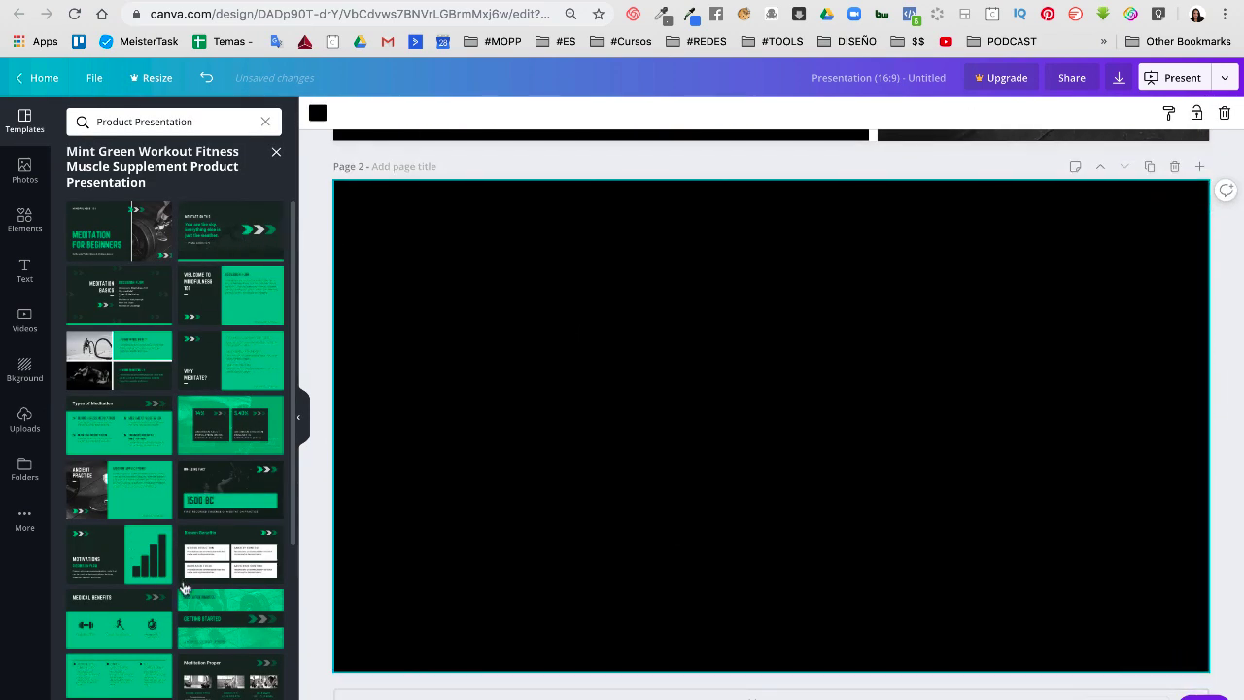
Fill page 2 with the guru profile slide and page 3 with the Living Mindfully collage
scroll(185, 589, "down", 5)
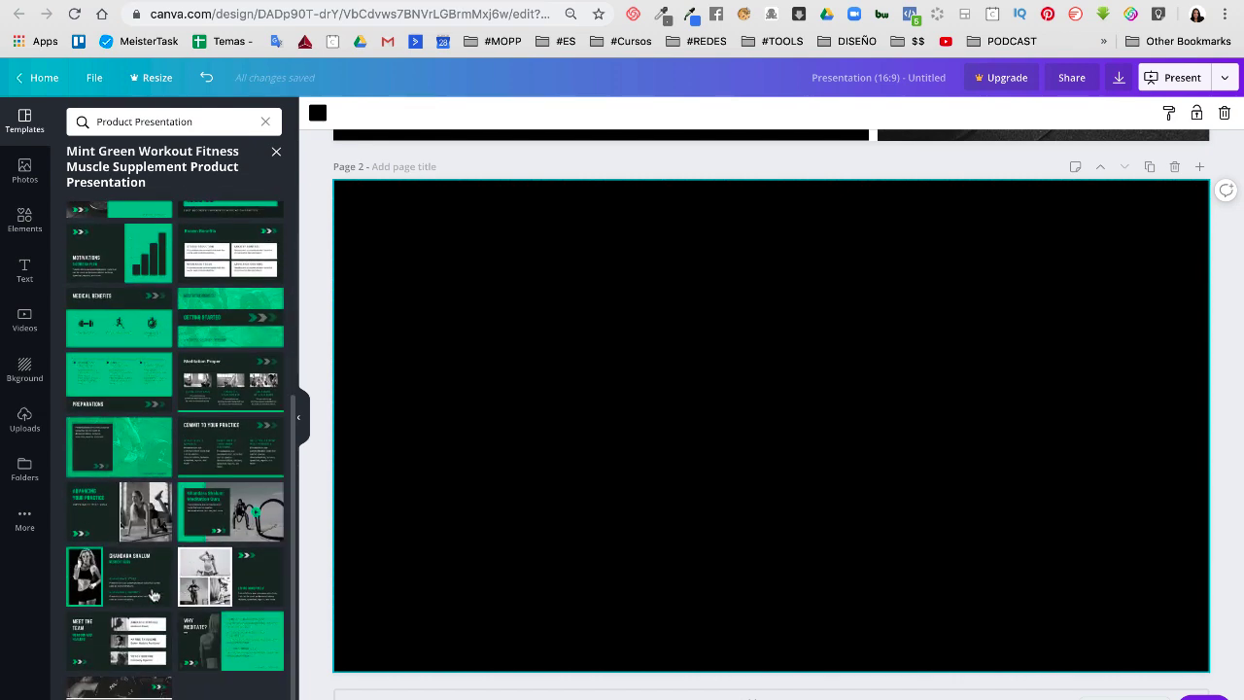
left_click(119, 580)
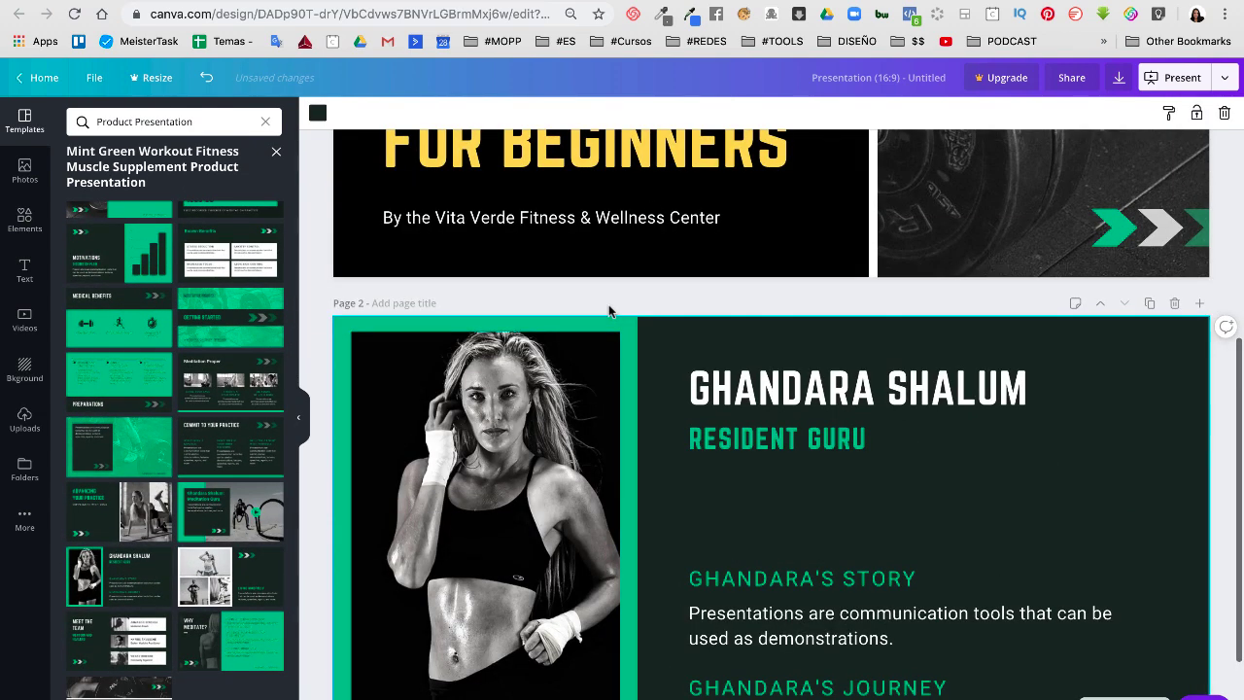
left_click(594, 665)
left_click(614, 694)
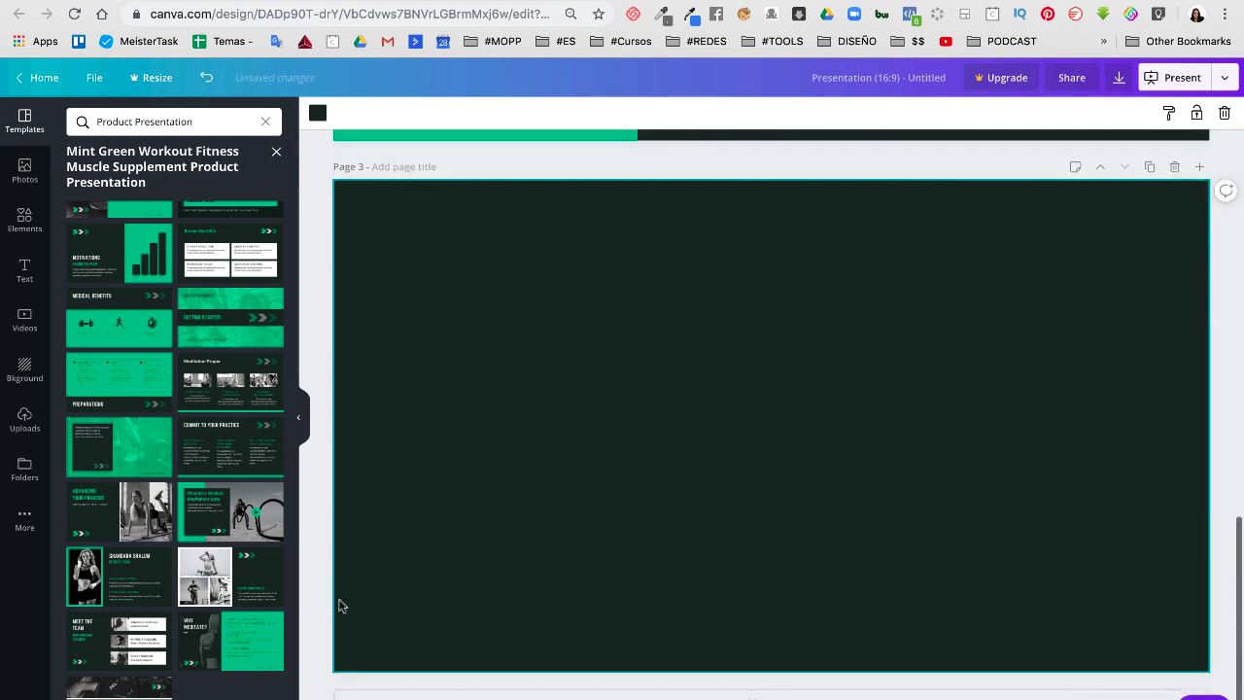
left_click(230, 580)
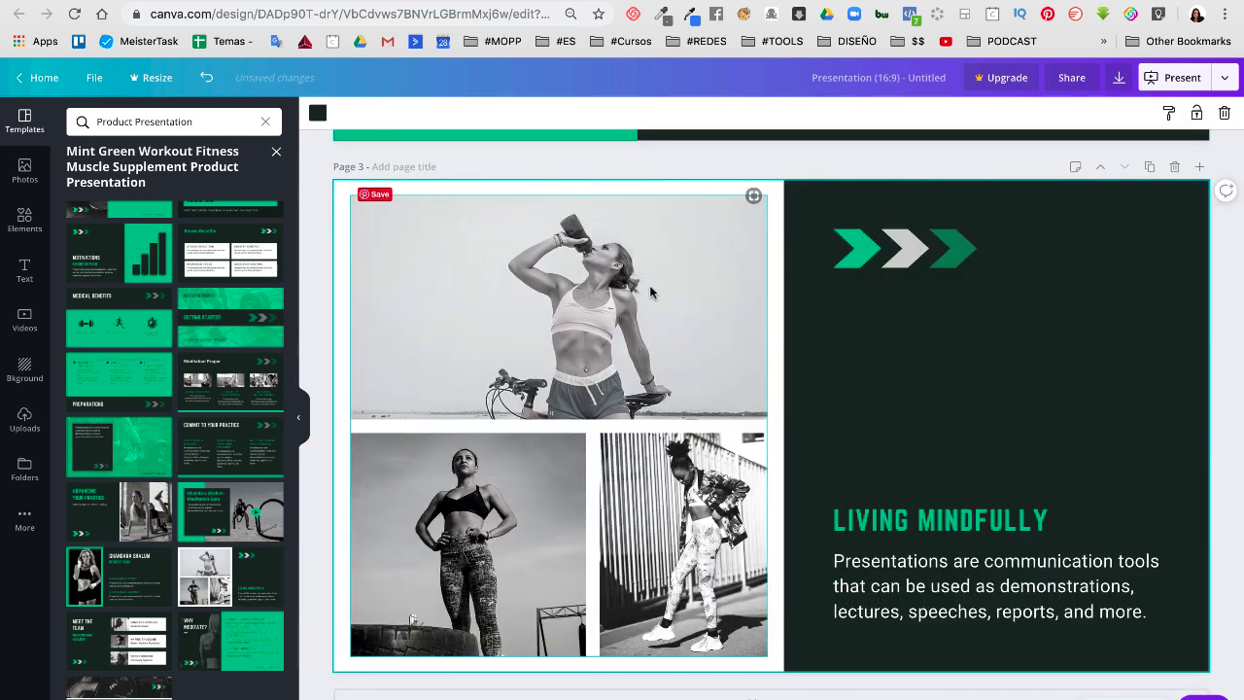
left_click(520, 344)
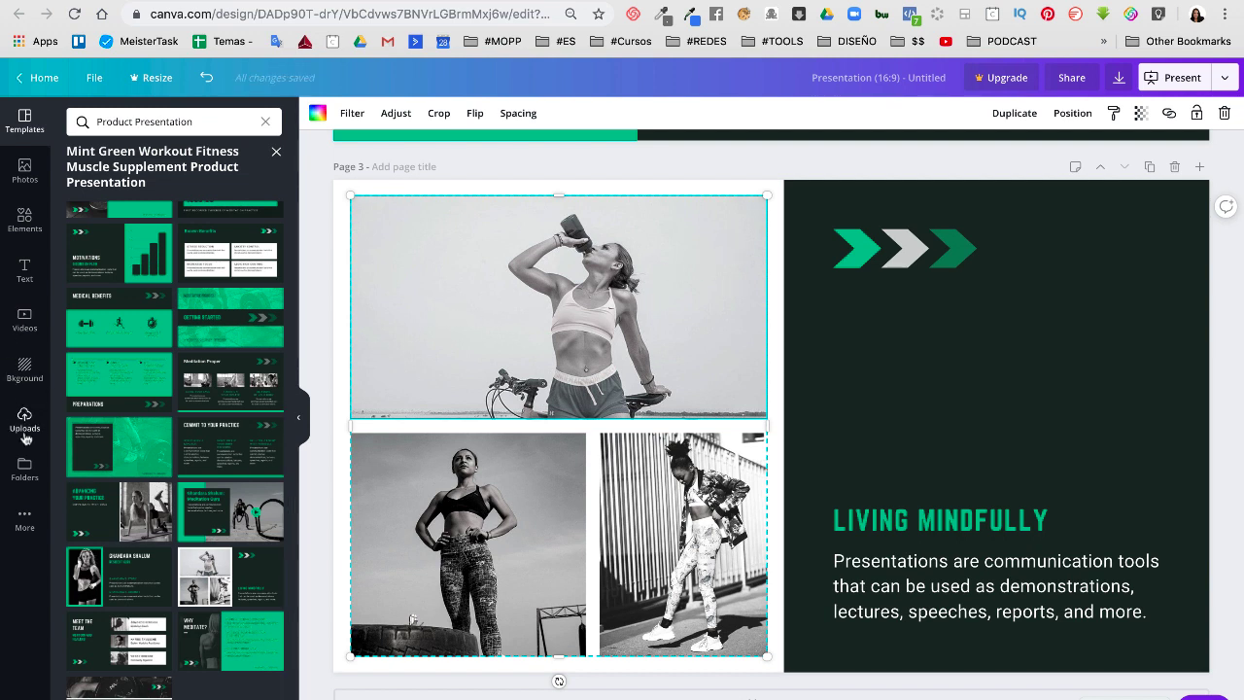
Add pages 4–6 with the Living Mindlessly, Meditation Proper and guru video layouts
left_click(171, 614)
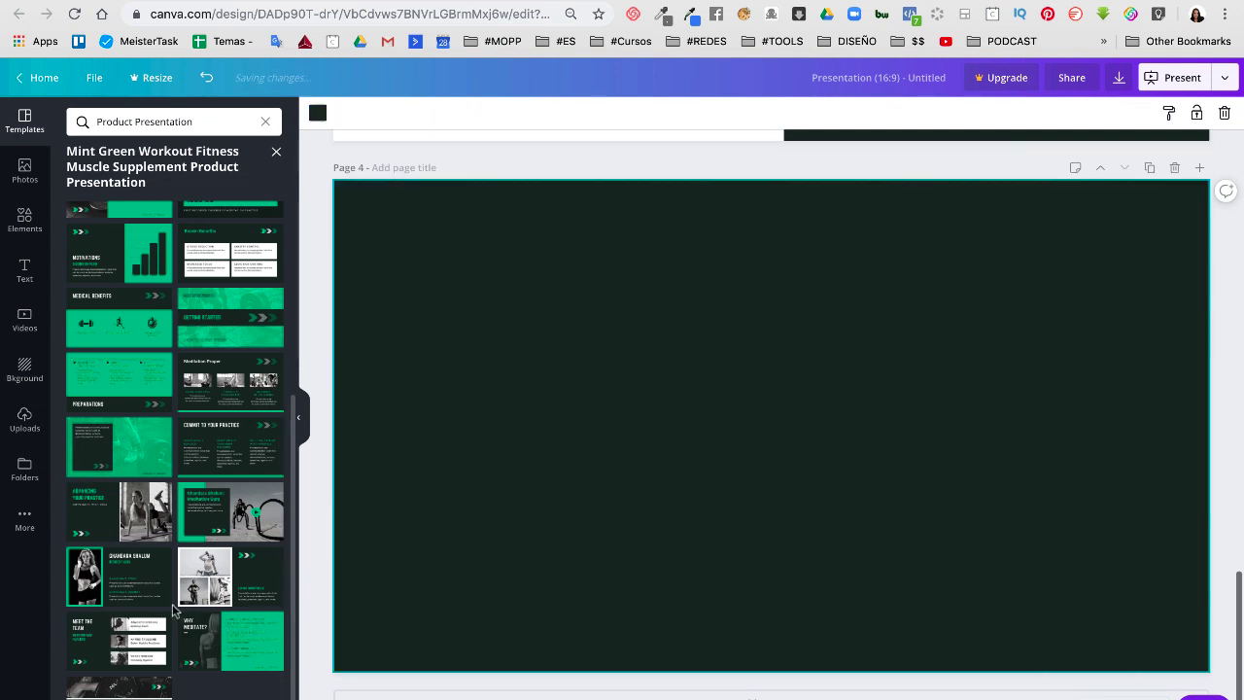
scroll(241, 502, "up", 3)
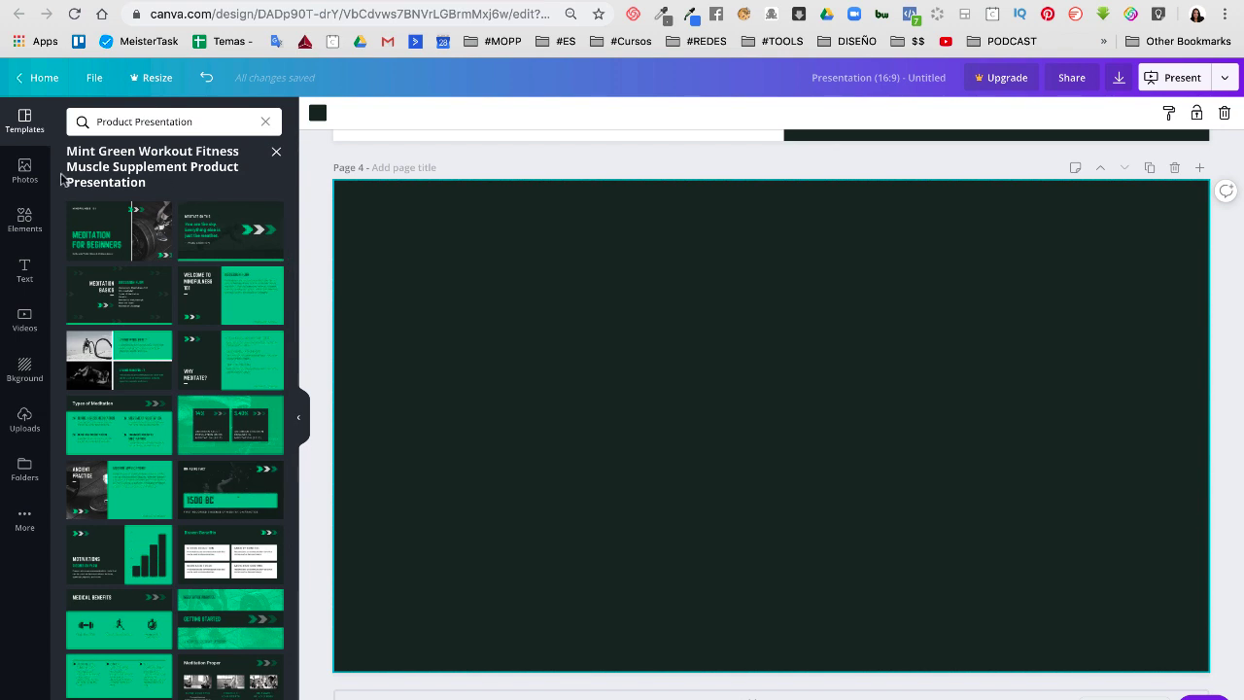
left_click(113, 362)
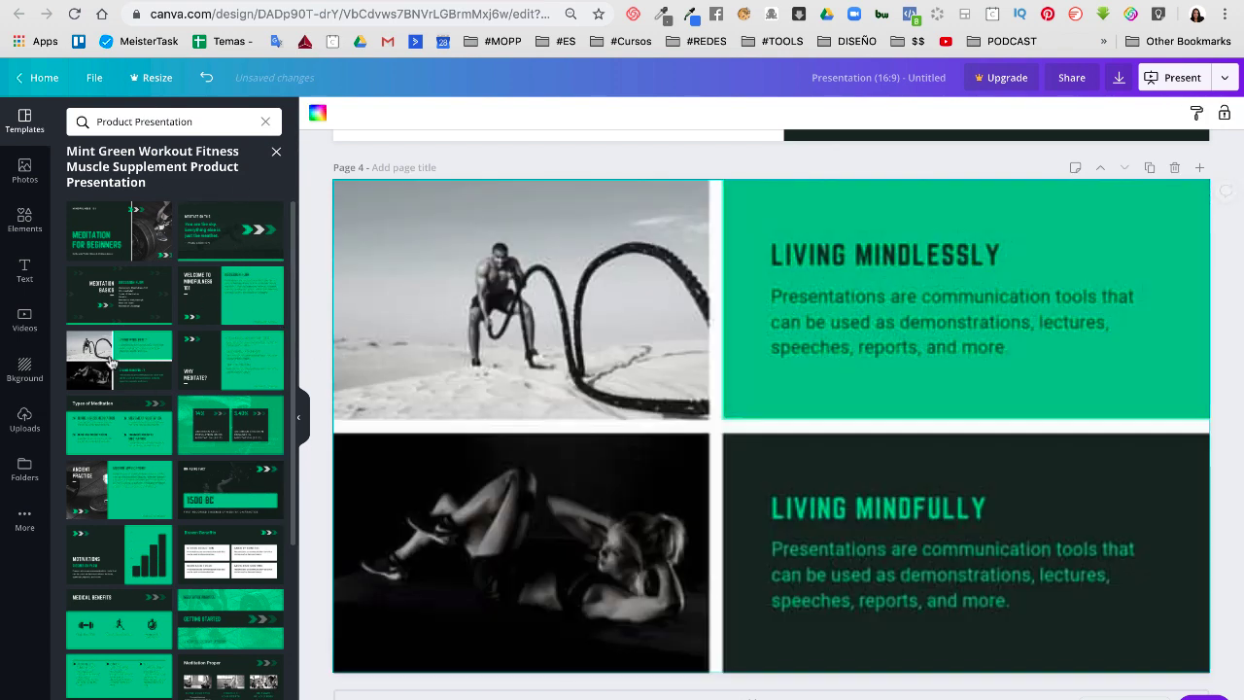
left_click(436, 690)
scroll(226, 625, "down", 3)
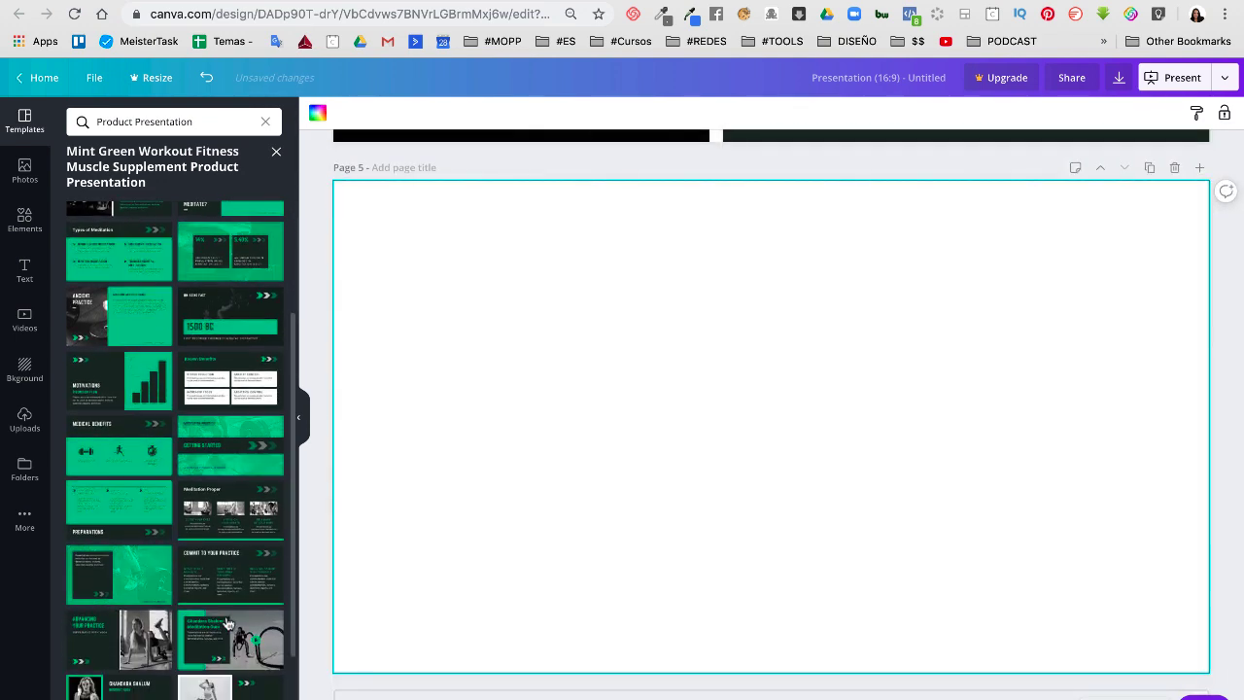
left_click(225, 527)
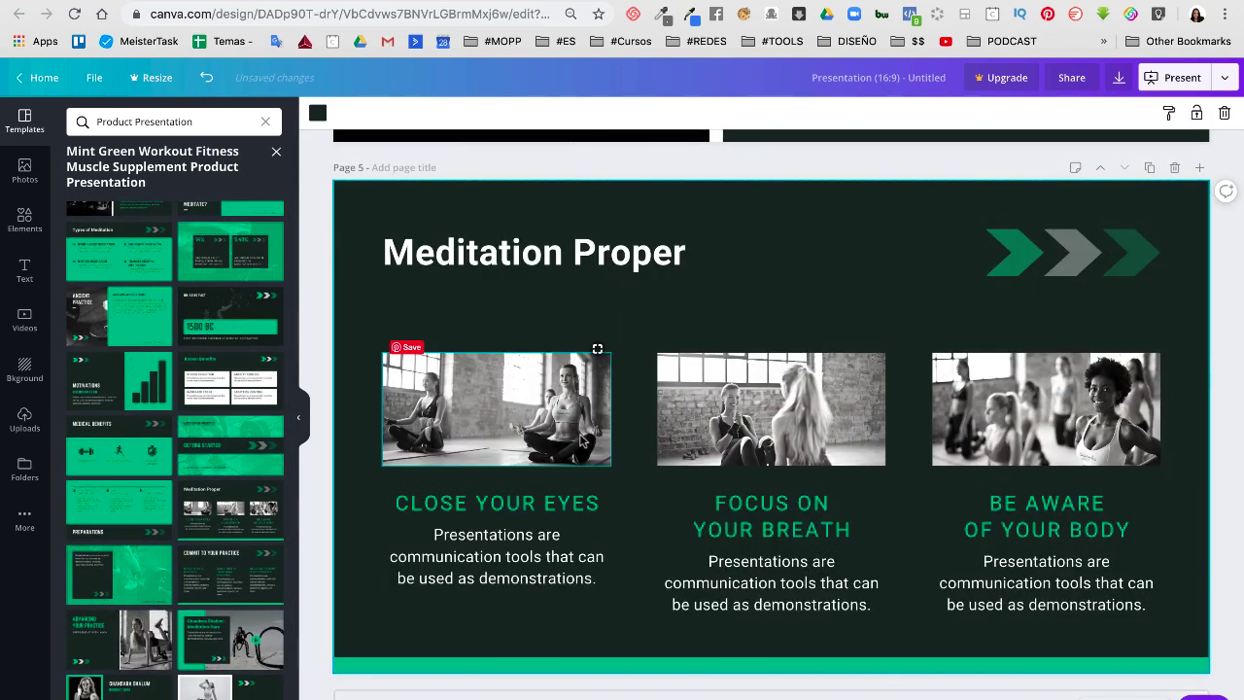
left_click(222, 636)
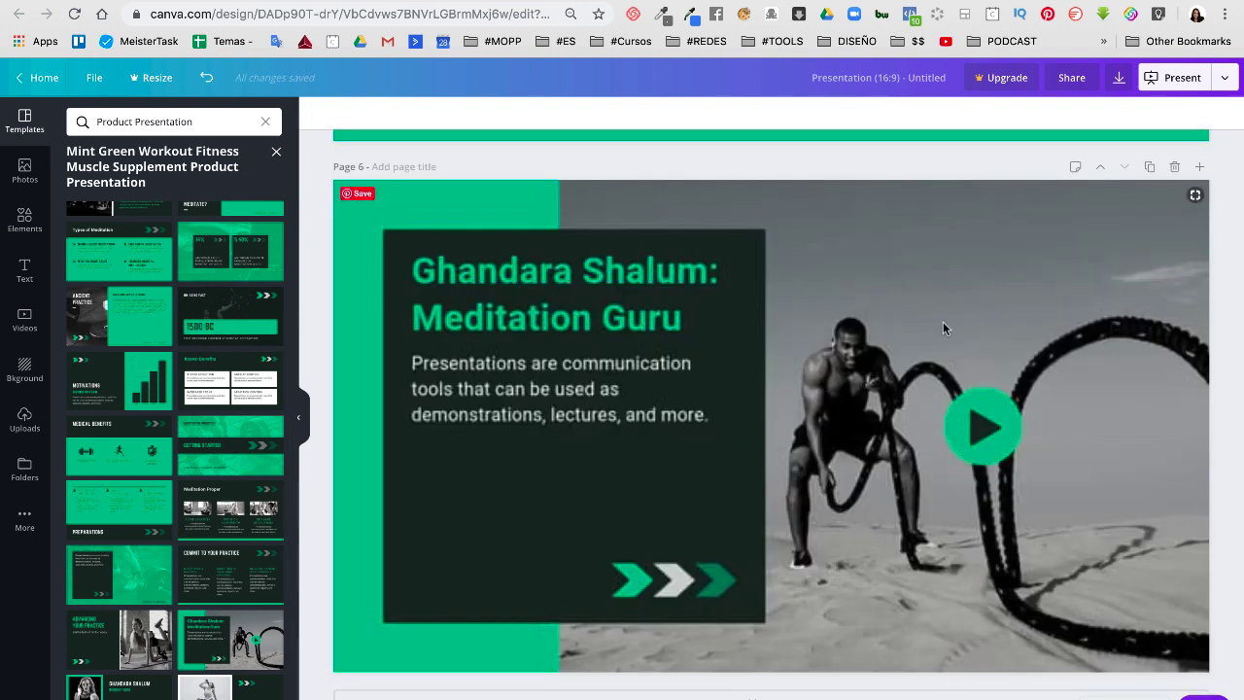
left_click(943, 322)
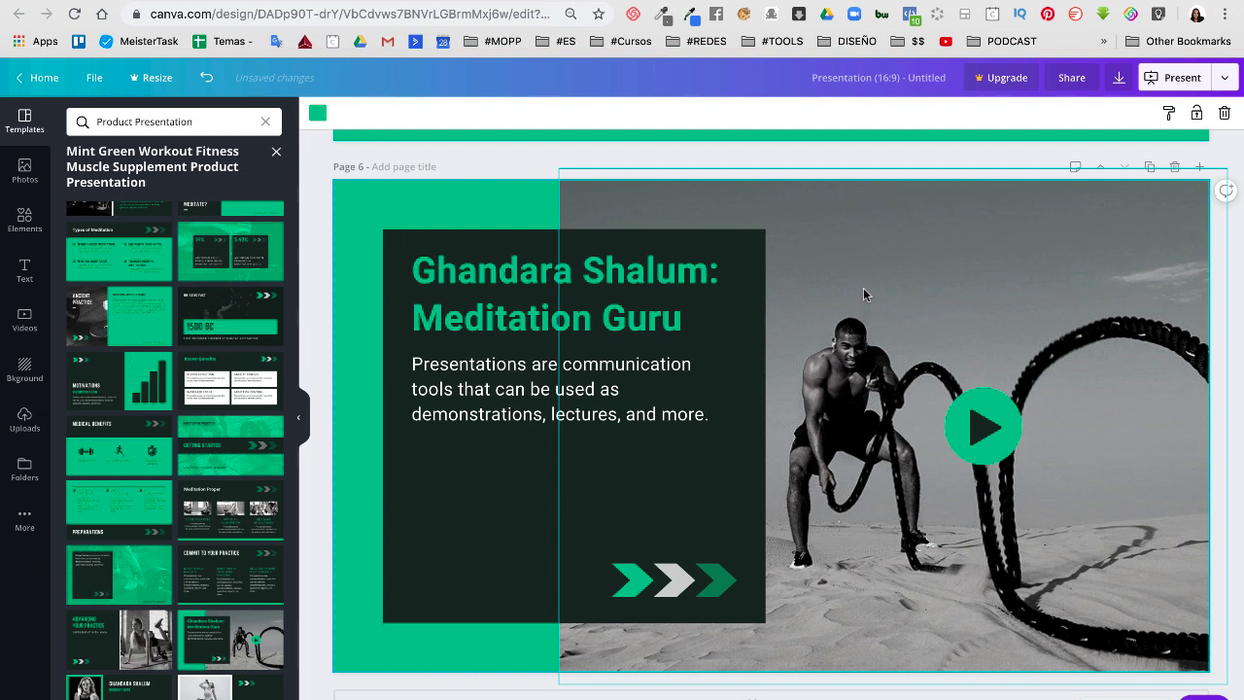
left_click(1225, 78)
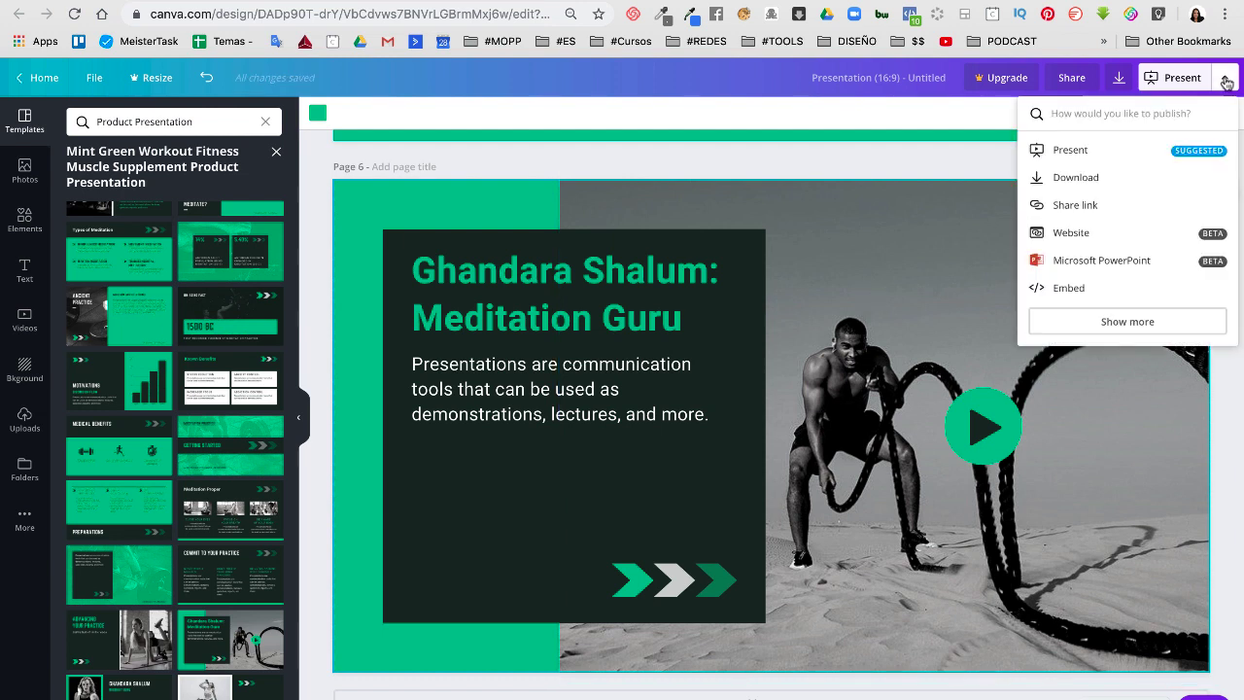
left_click(1071, 206)
left_click(1219, 118)
left_click(1083, 286)
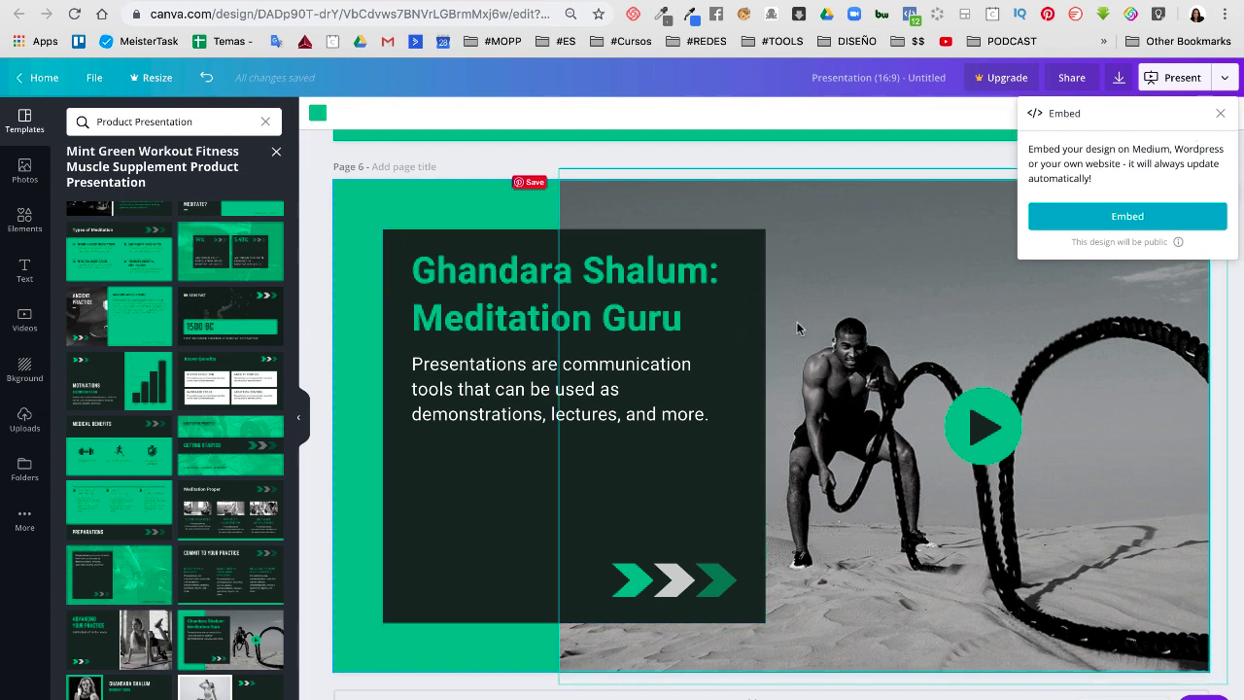
left_click(1219, 113)
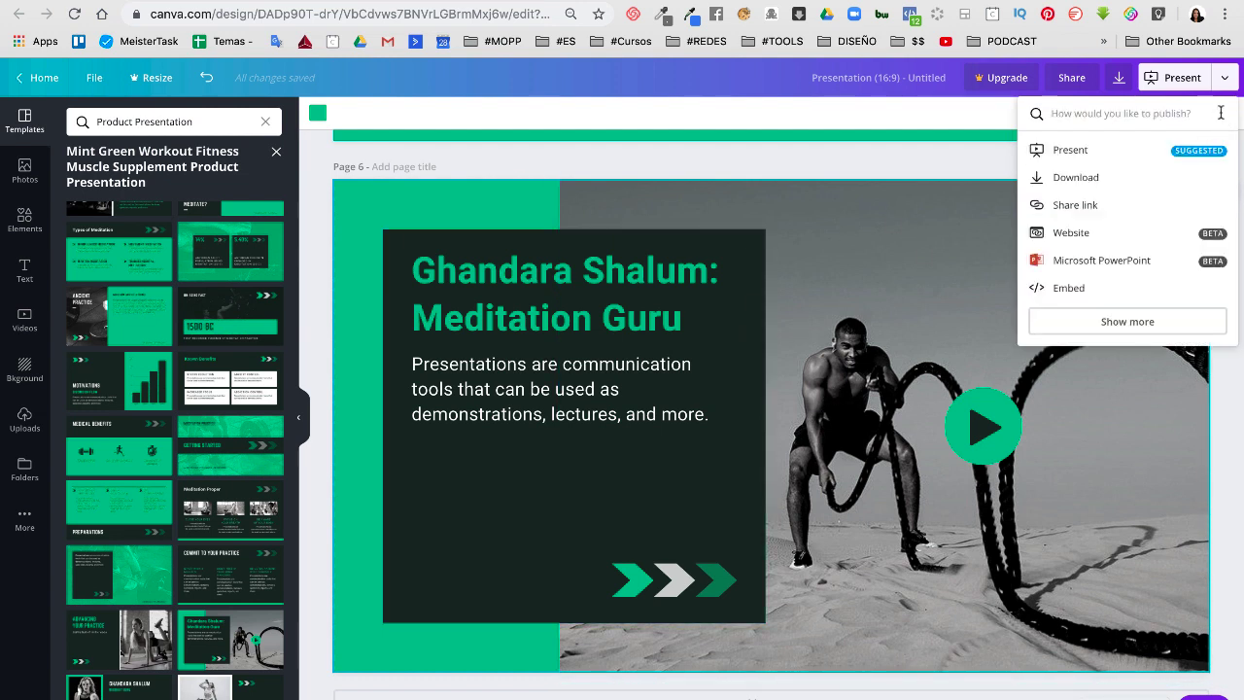
left_click(1178, 78)
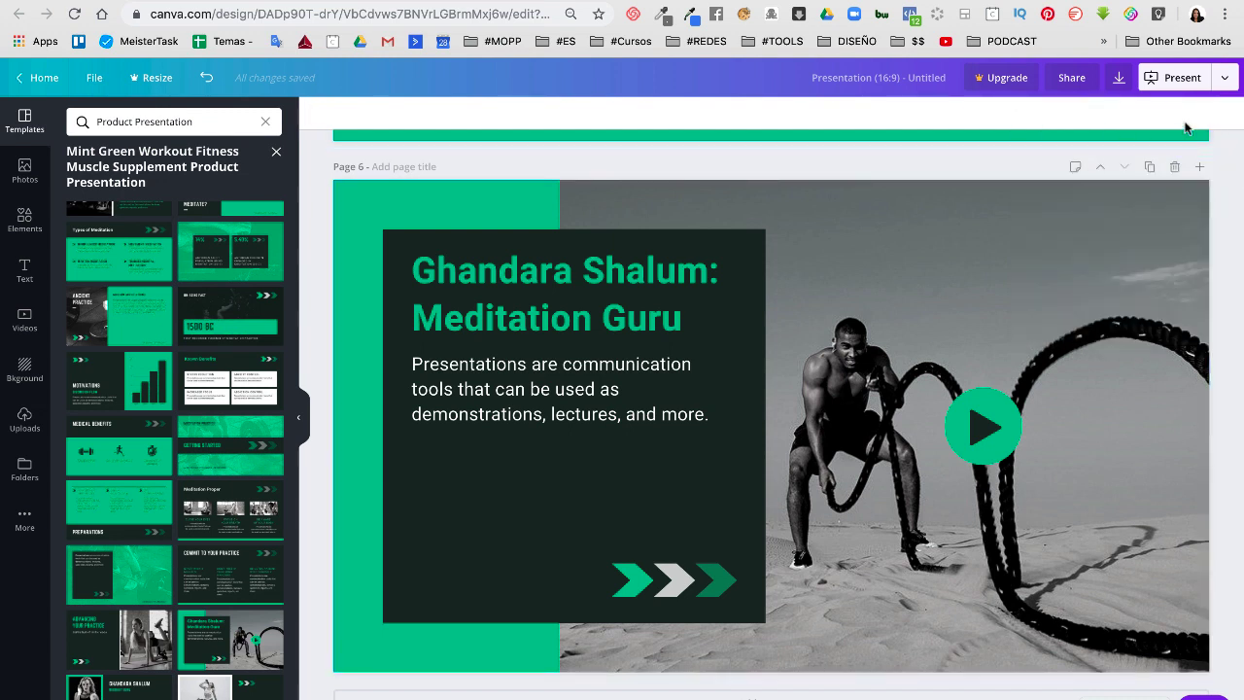
Search the Photos library for 'utensilios'
left_click(21, 177)
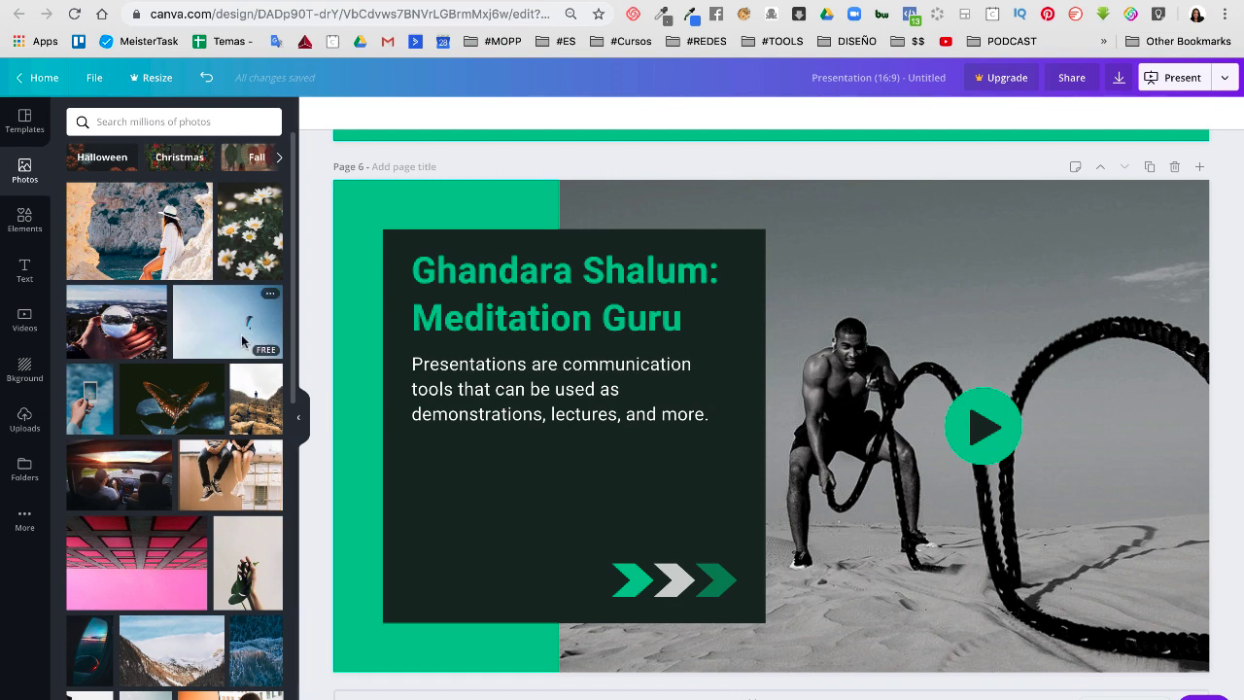
left_click(156, 122)
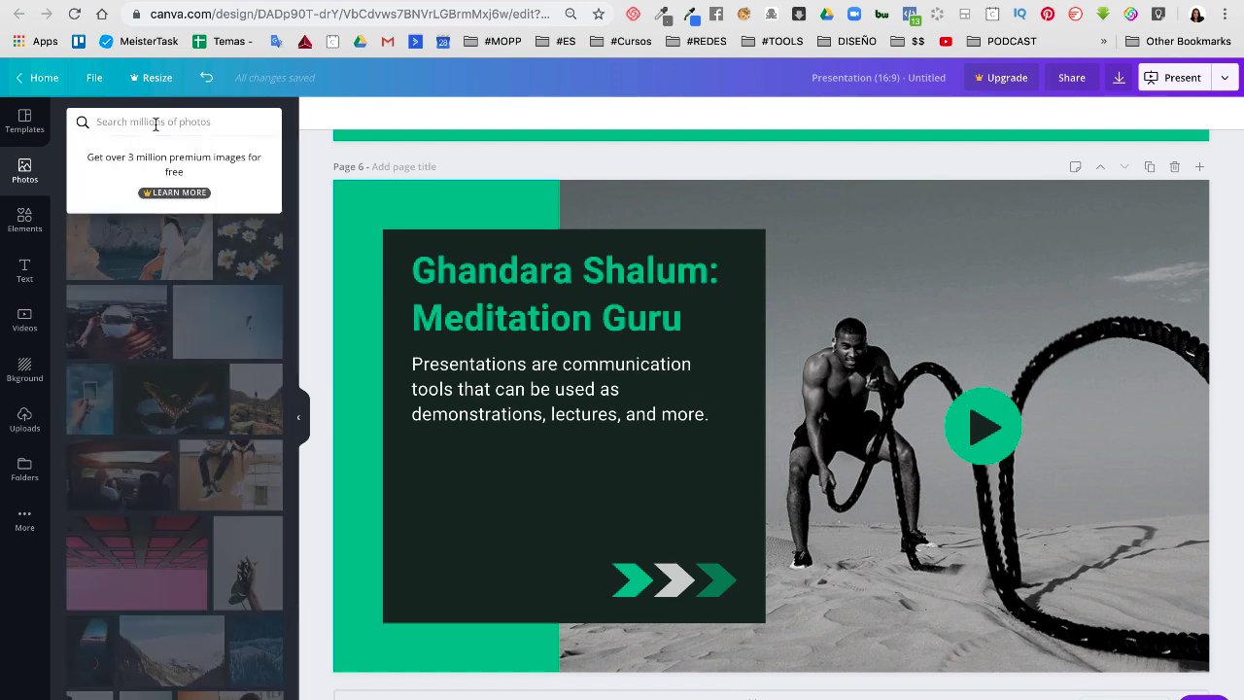
type("utile")
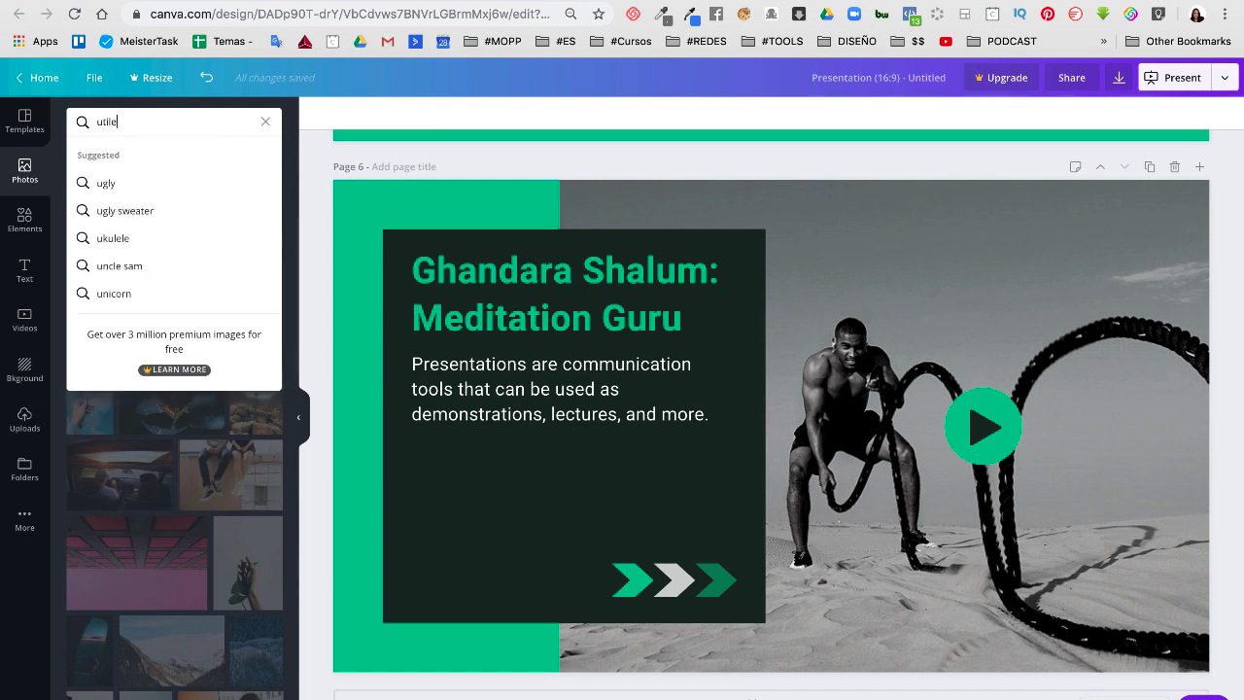
type("ensilios")
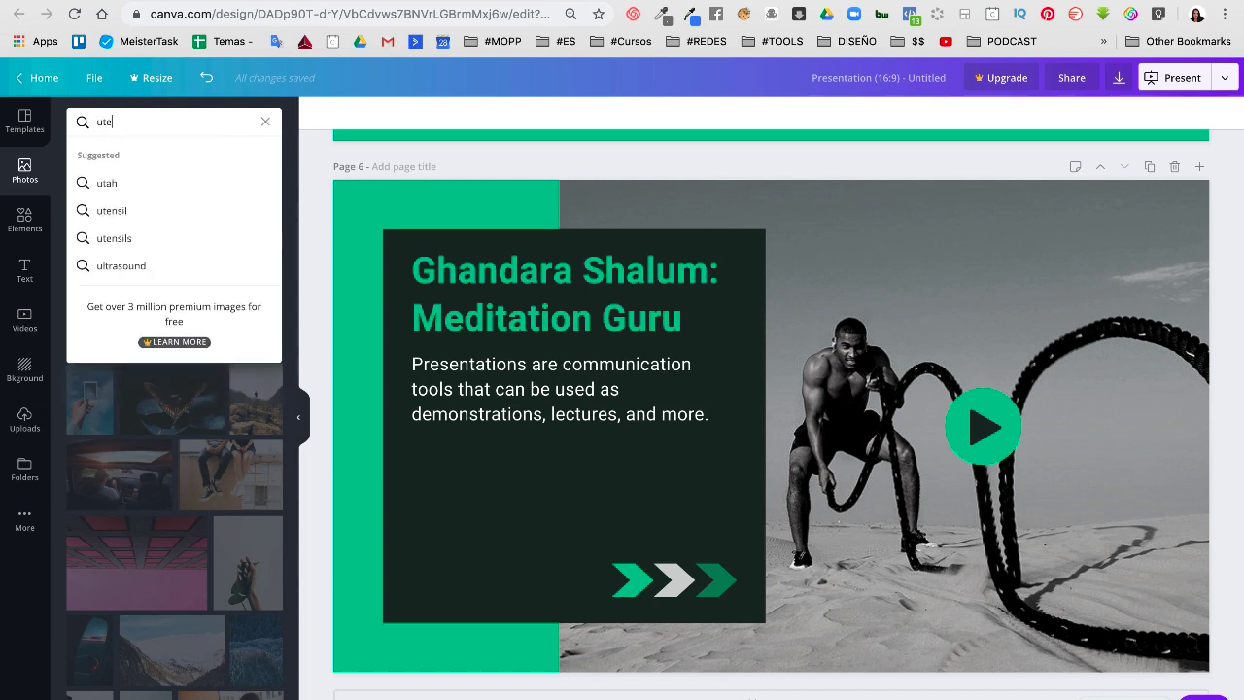
key("Return")
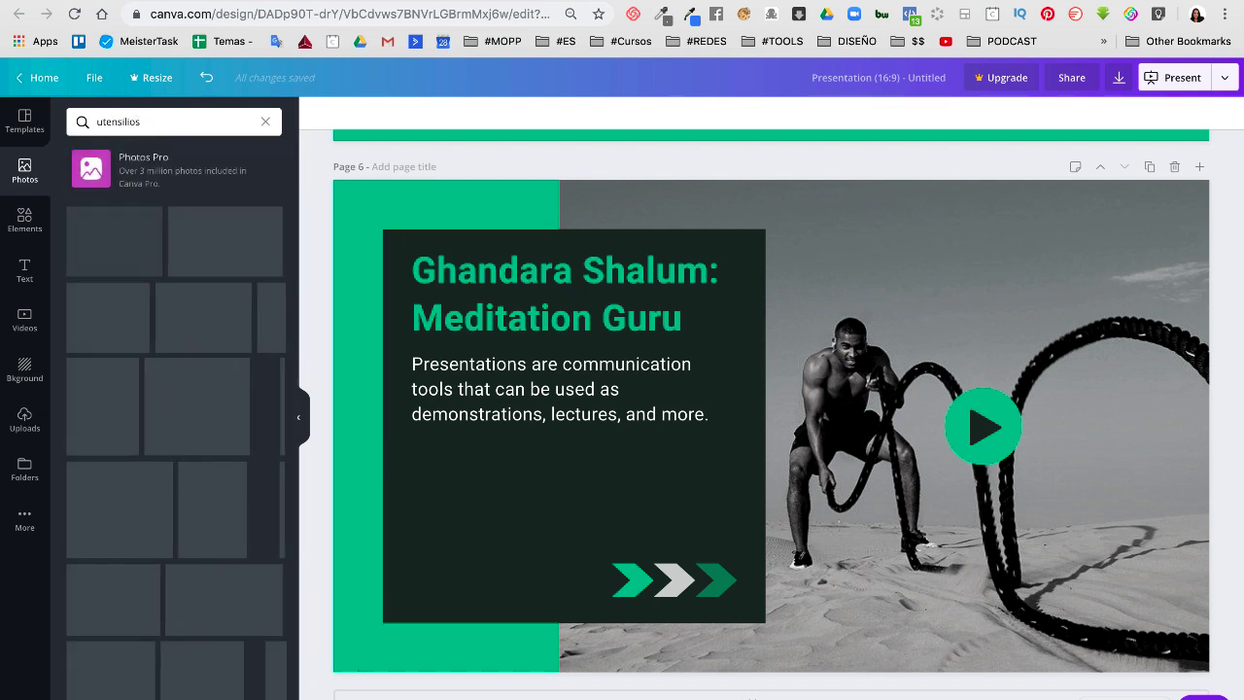
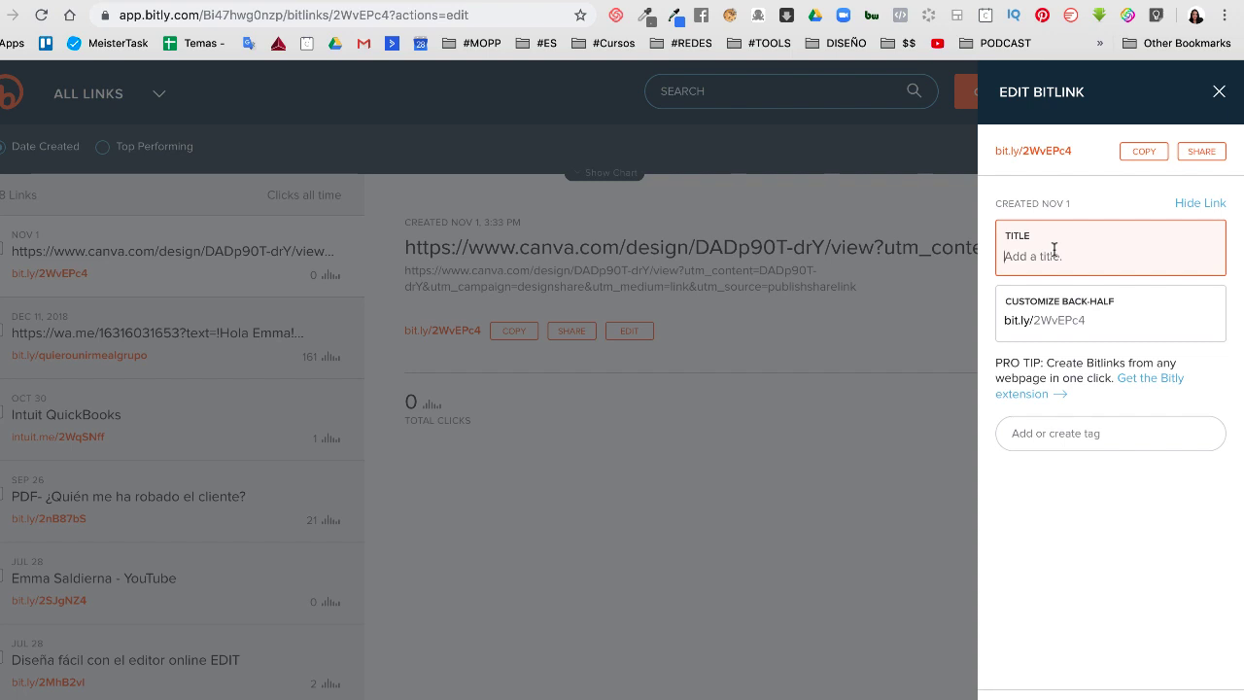
type("Catalogo de productos")
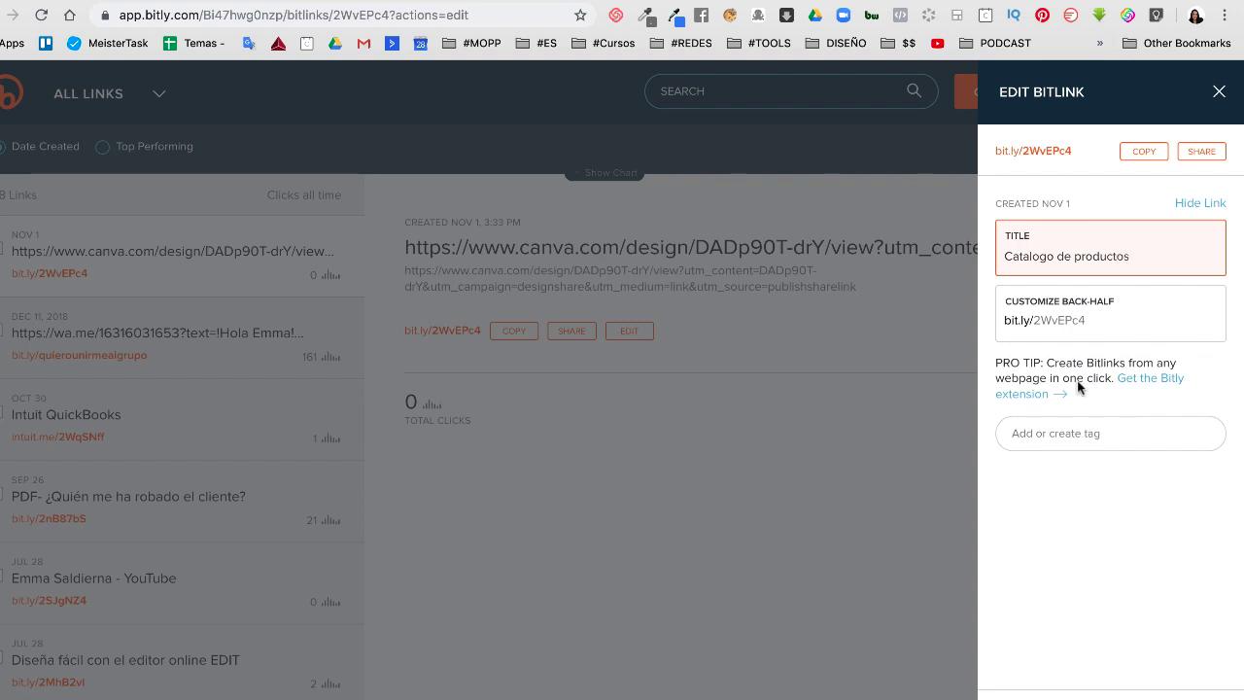
left_click(1075, 681)
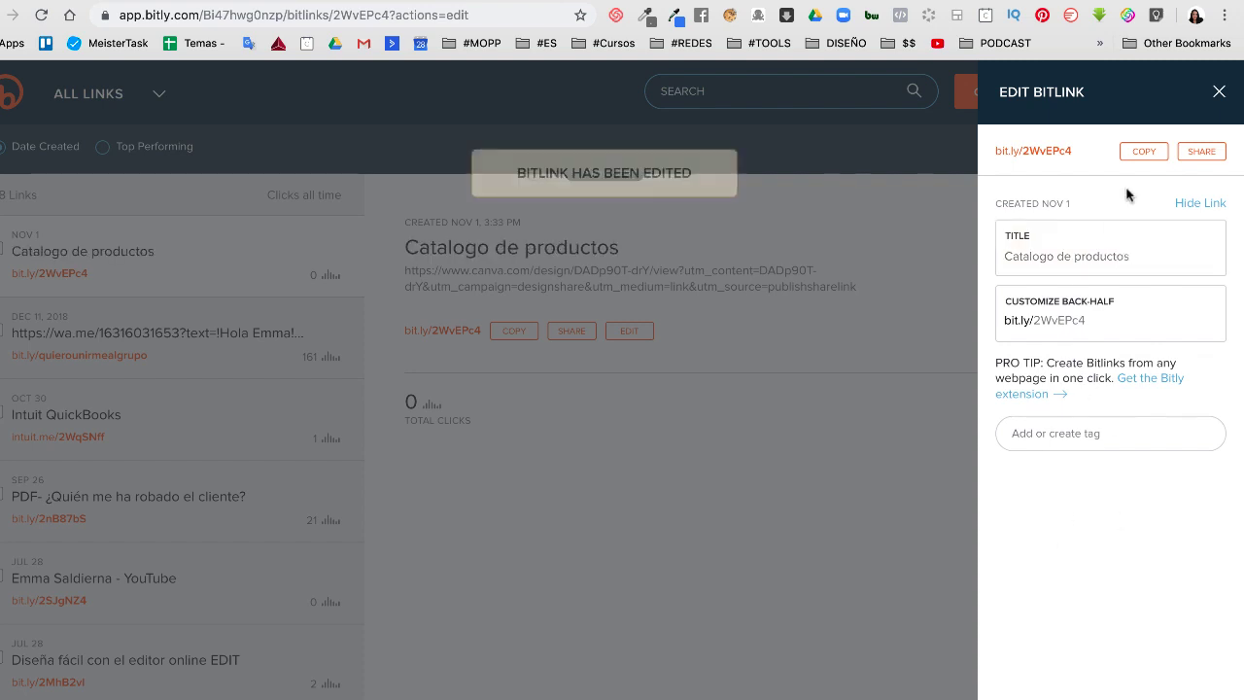
left_click(1135, 152)
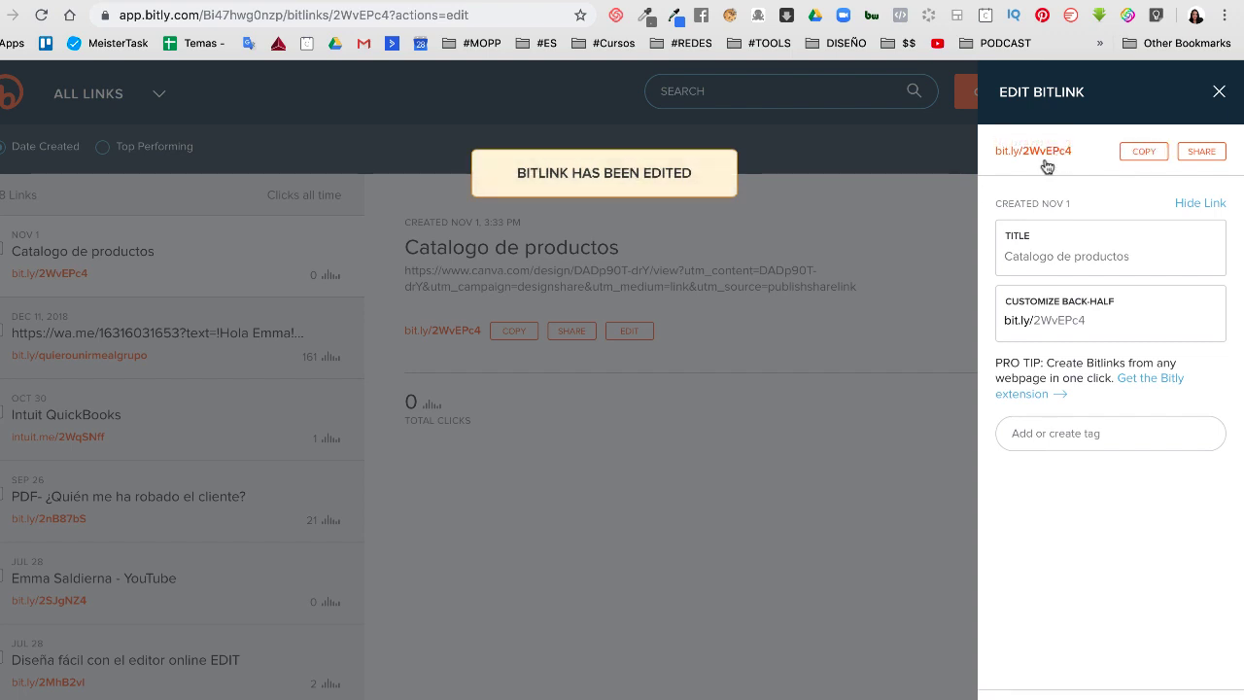
key("ctrl+t")
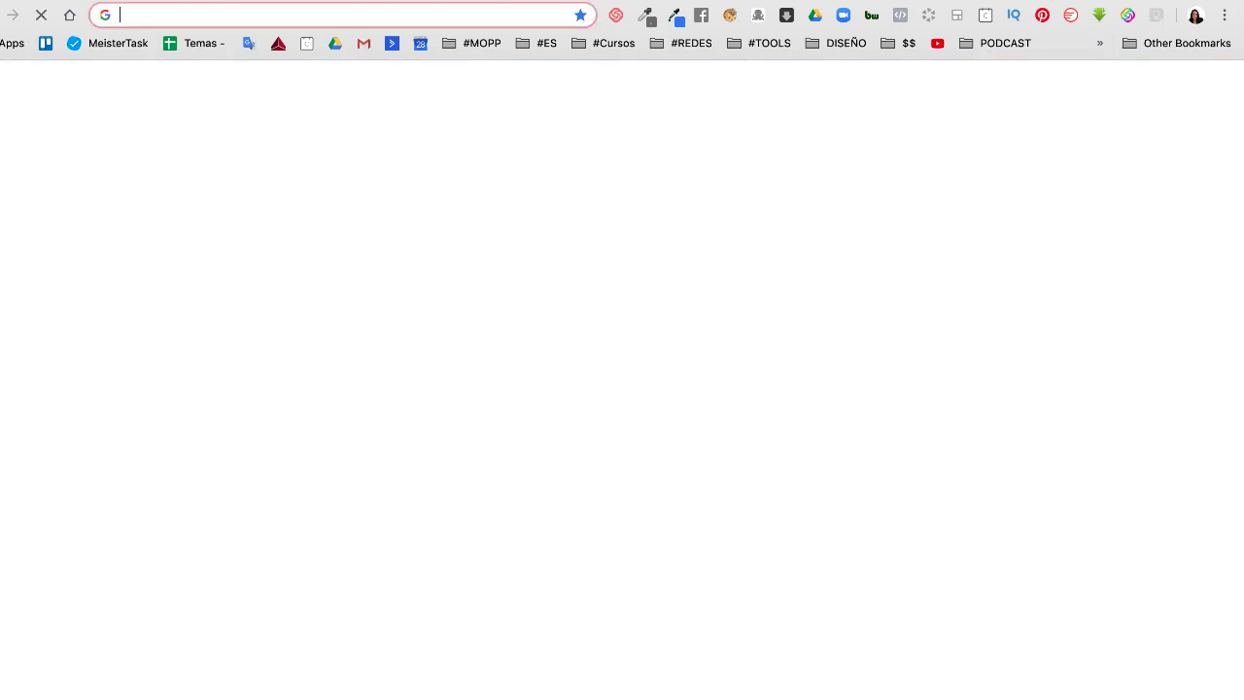
key("ctrl+v")
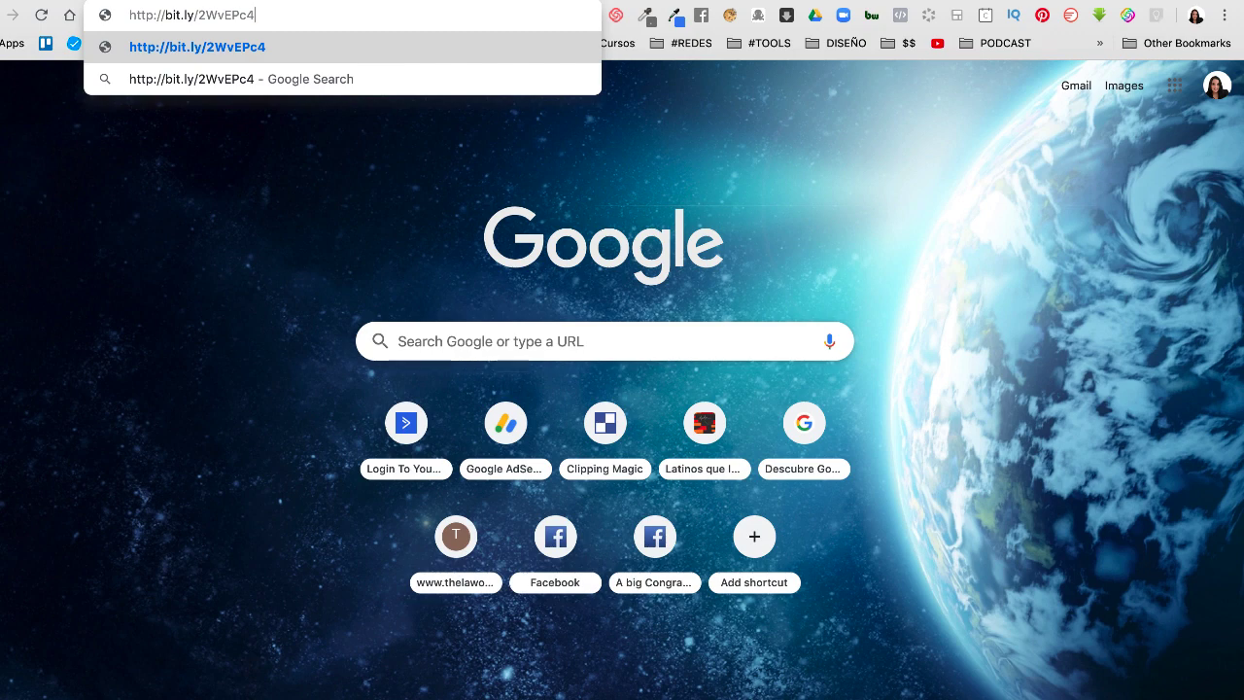
key("Return")
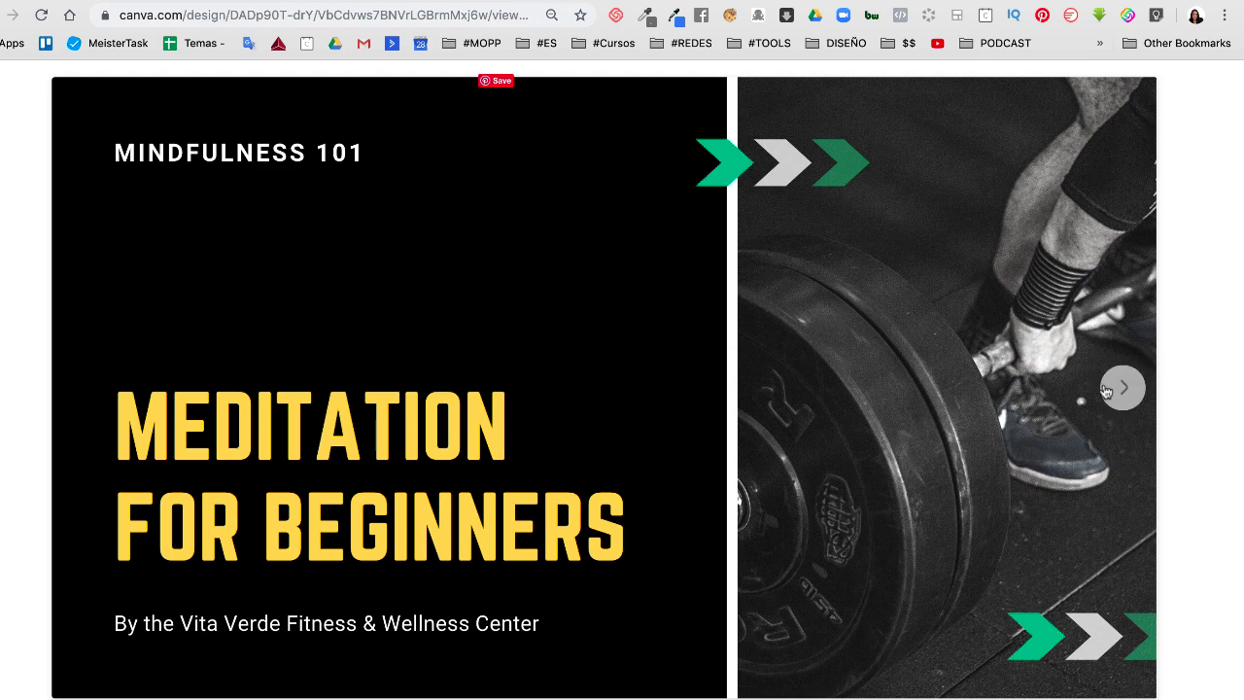
Advance the Canva presentation forward four slides
left_click(1122, 388)
left_click(1123, 388)
left_click(1120, 390)
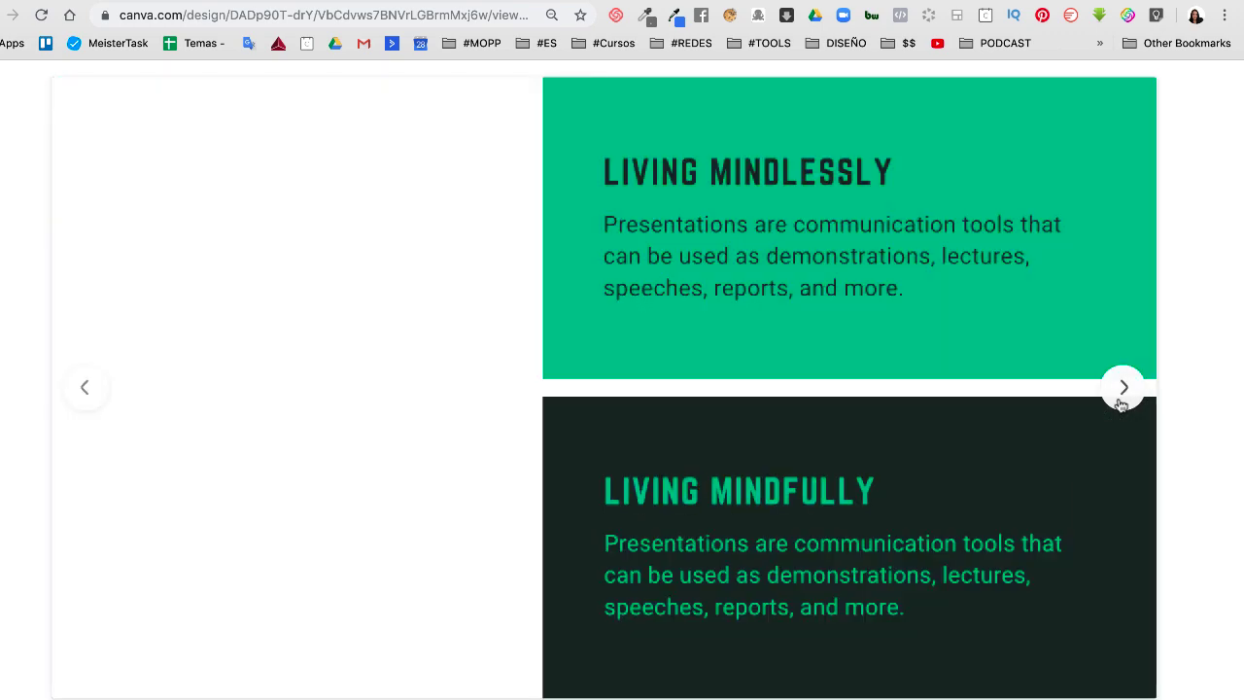
left_click(1121, 389)
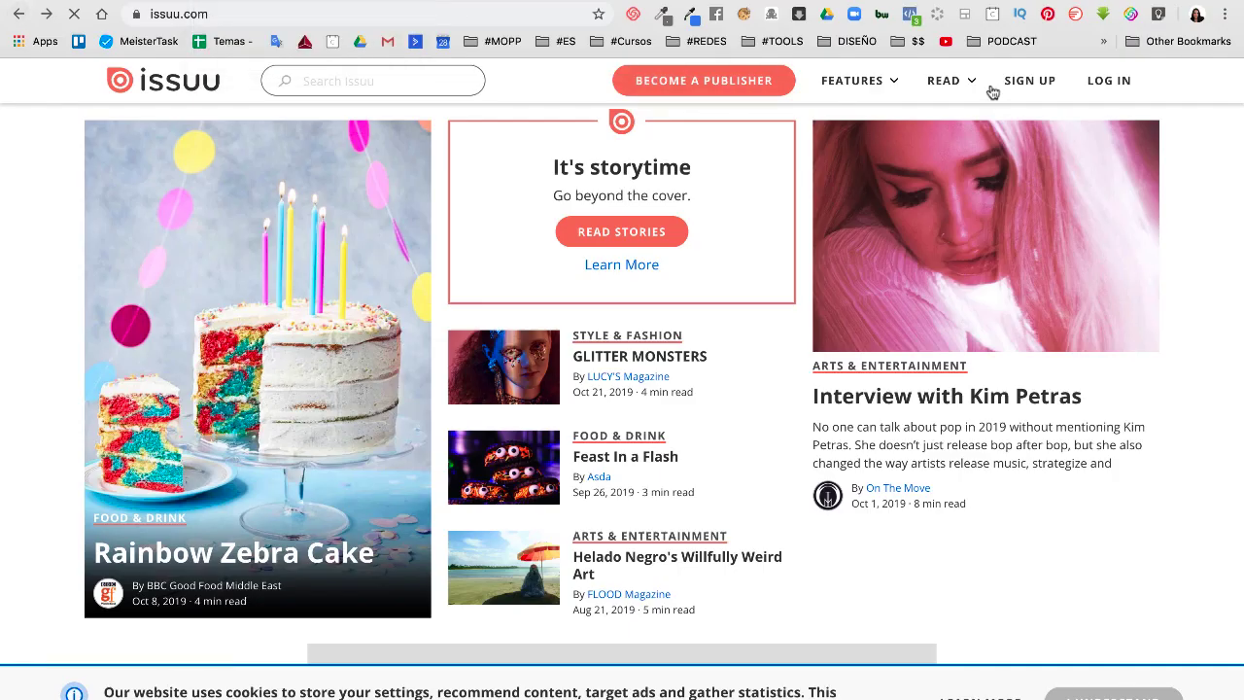
Sign up for Issuu with the account e-mail and saved password, accepting terms and e-mail updates
left_click(1030, 78)
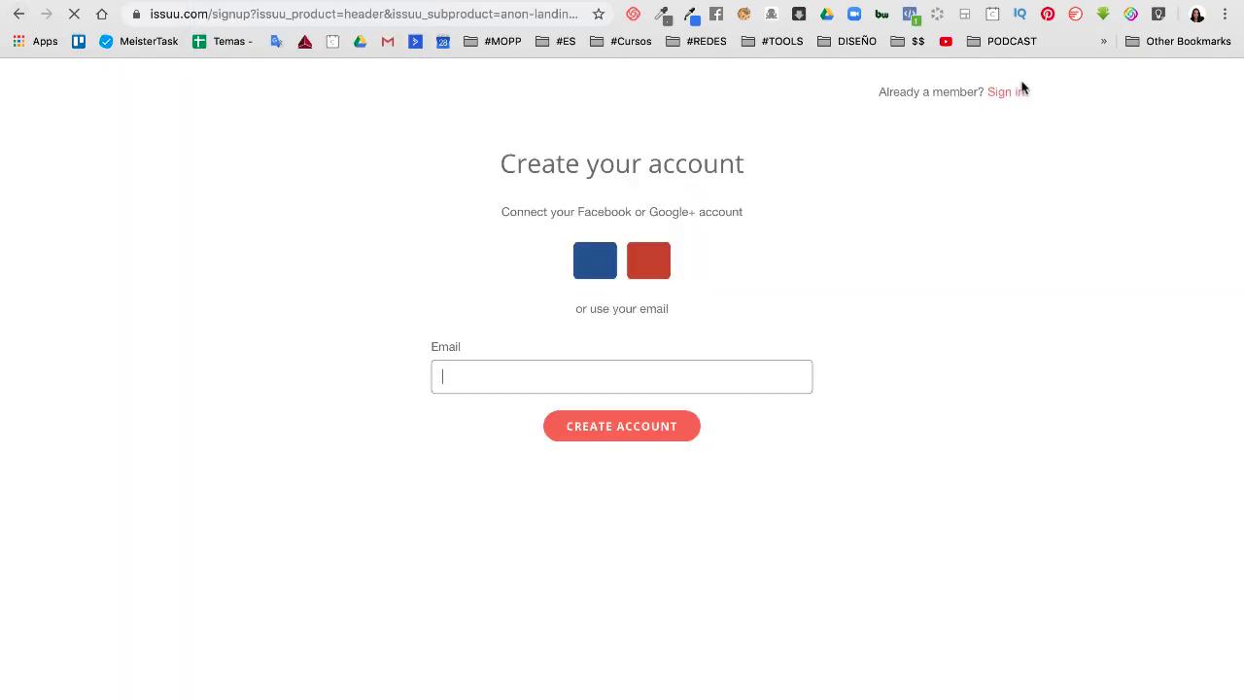
left_click(491, 370)
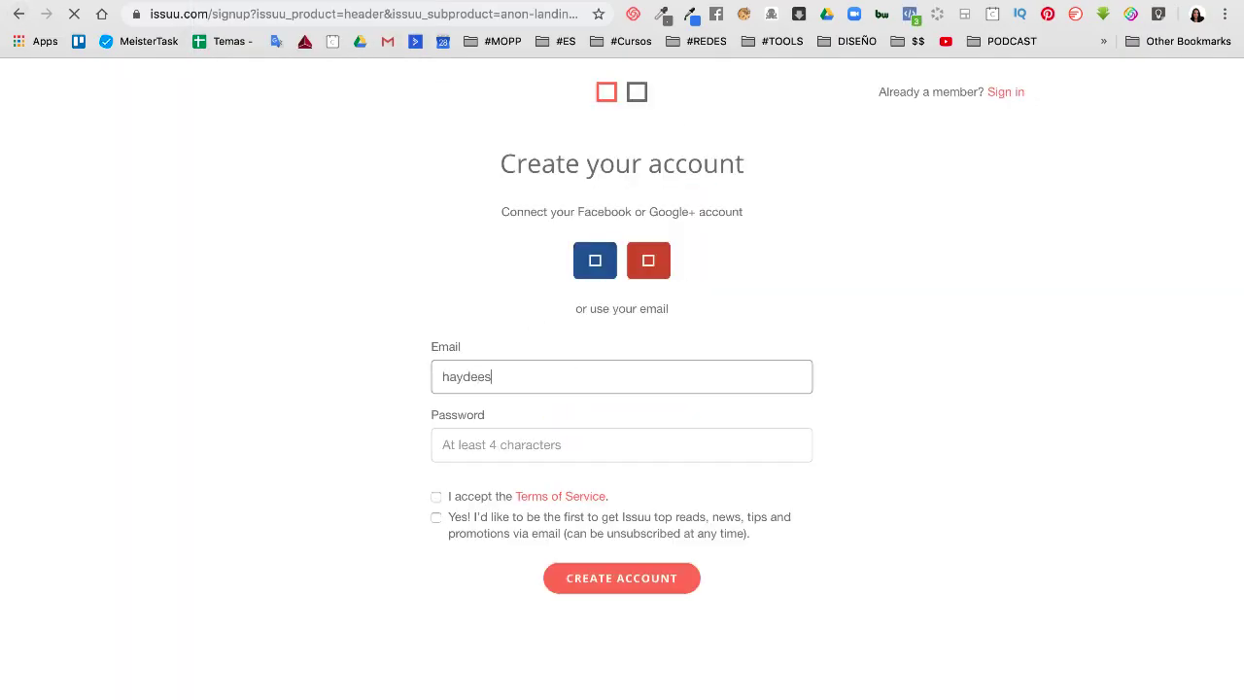
left_click(564, 444)
left_click(563, 481)
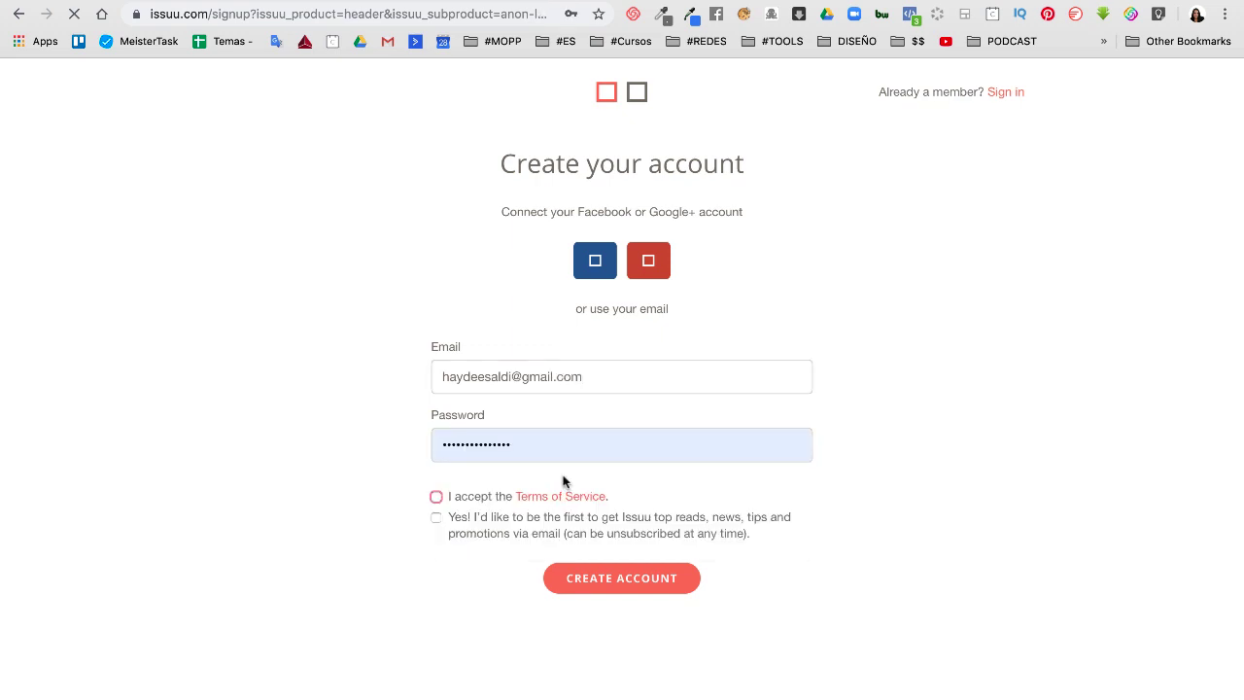
left_click(437, 496)
left_click(555, 536)
left_click(622, 578)
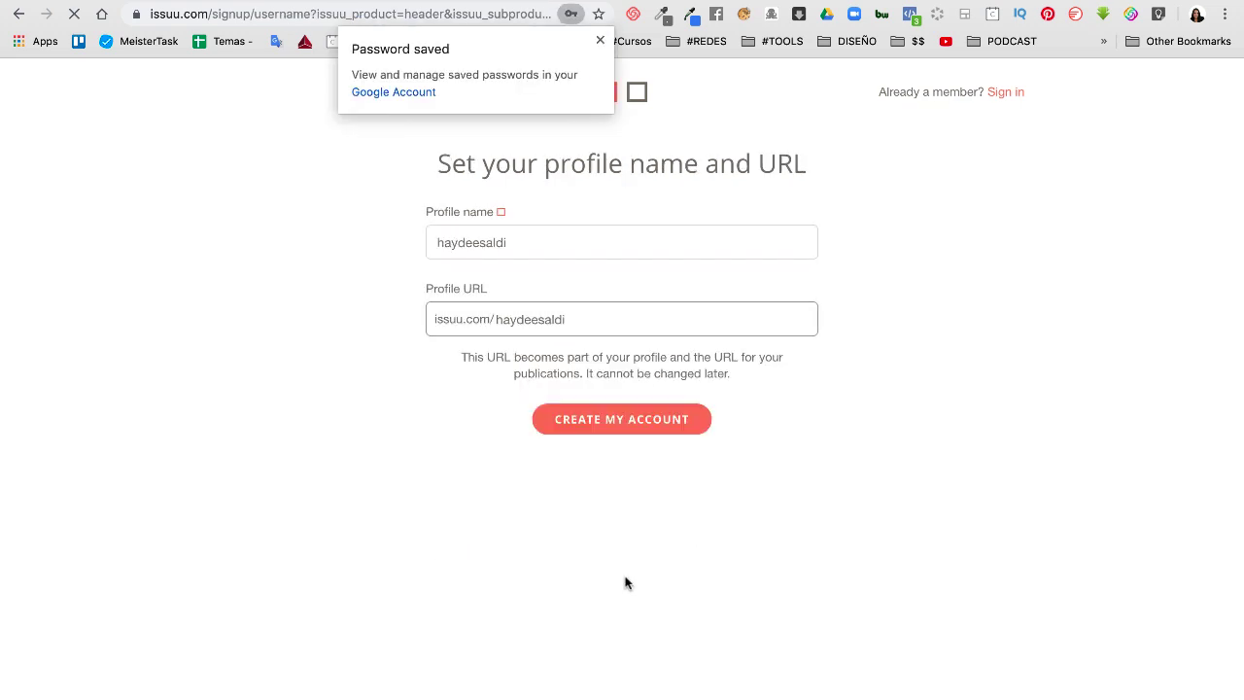
left_click(601, 40)
Adjust the profile name and profile URL, then create the account
left_click_drag(572, 319, 417, 319)
left_click(528, 322)
left_click_drag(563, 318, 431, 317)
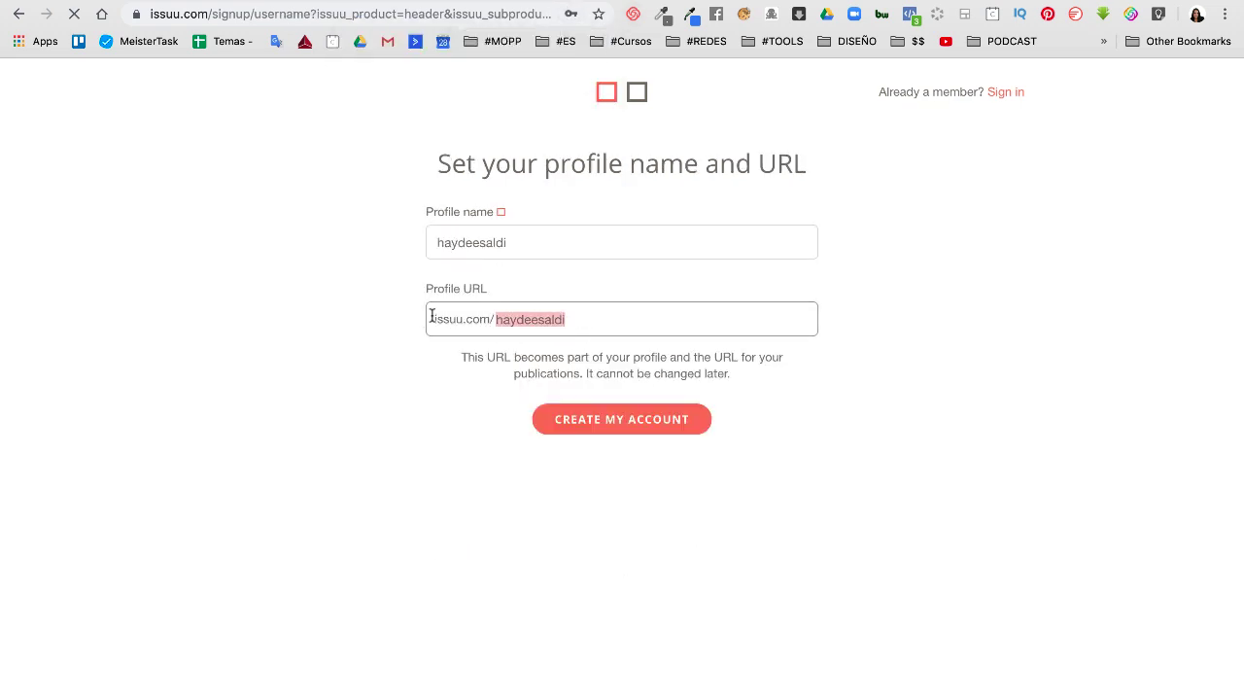
left_click_drag(527, 242, 408, 242)
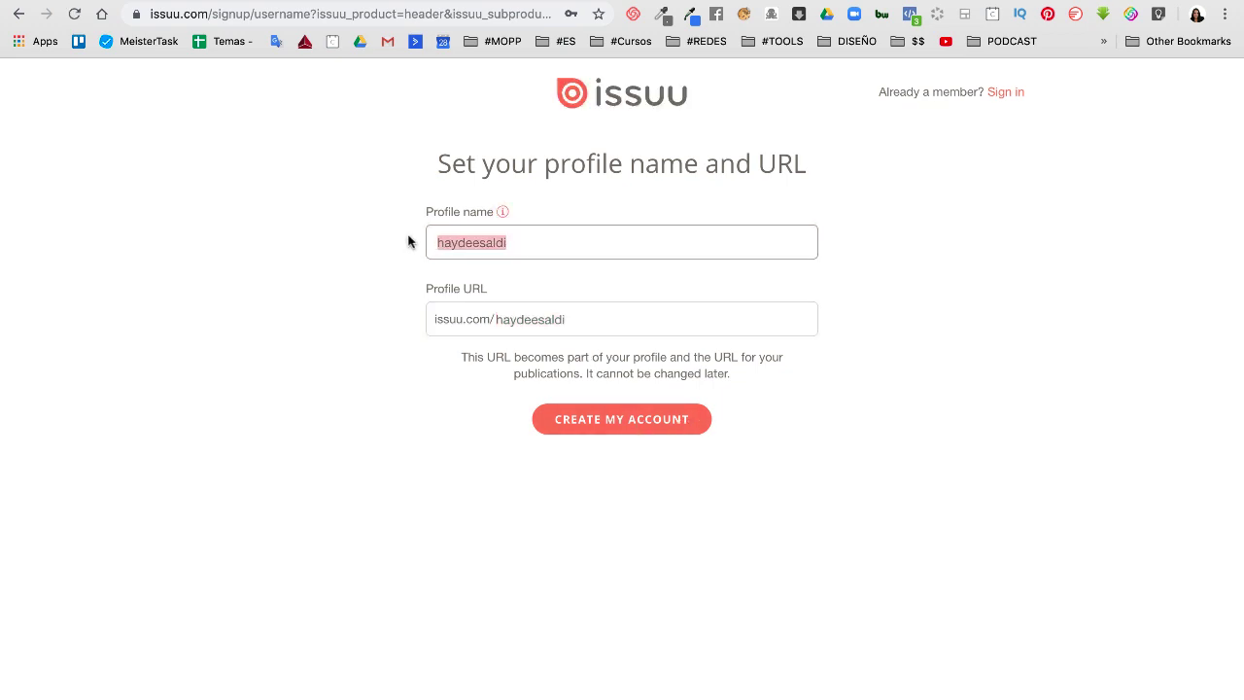
left_click(516, 242)
type("e")
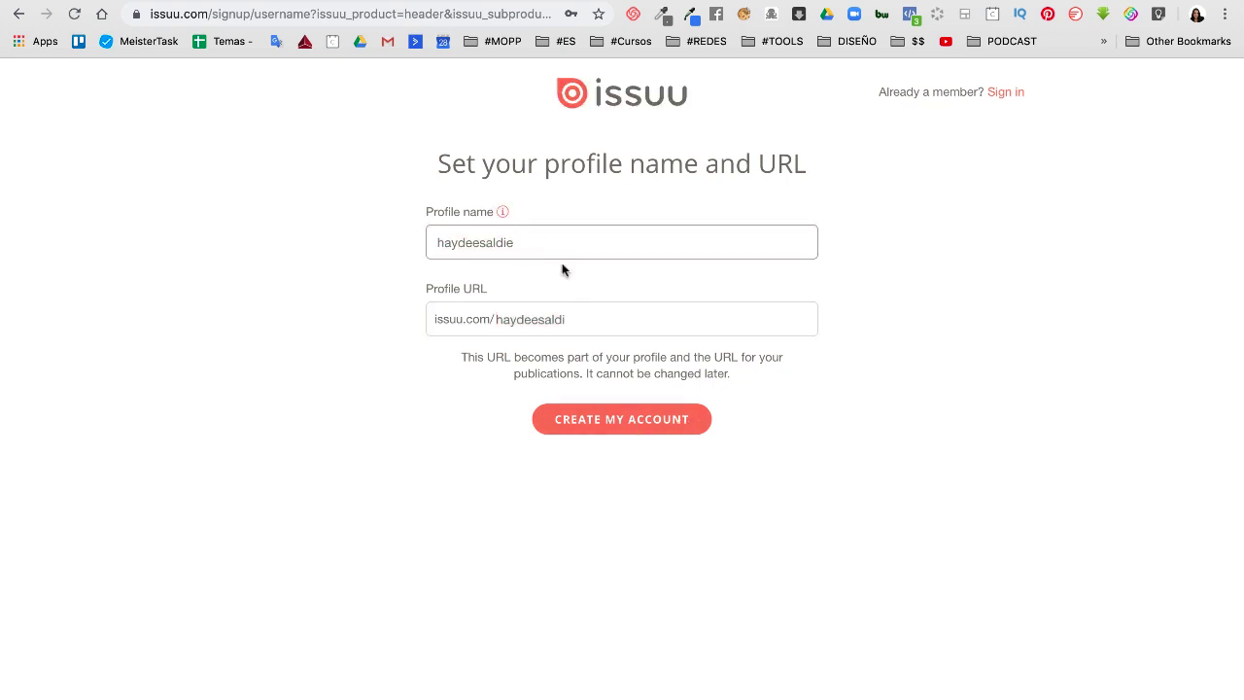
left_click(583, 319)
type("eeeee")
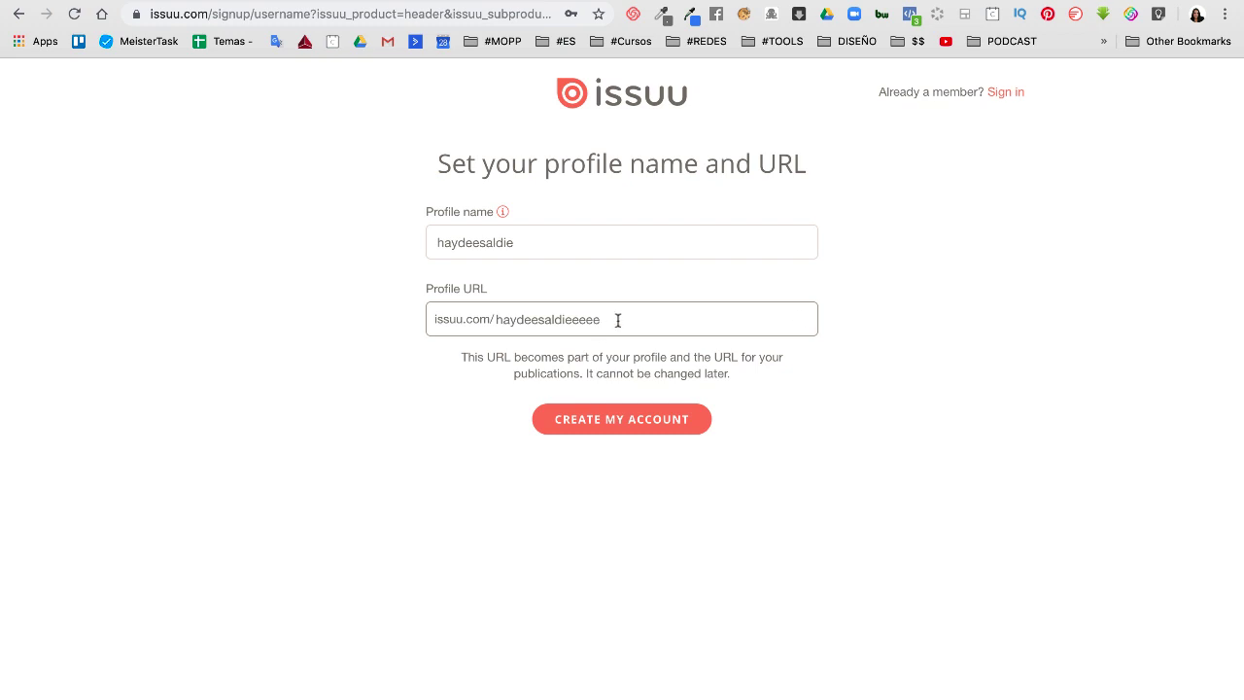
key("BackSpace")
key("BackSpace")
key("BackSpace")
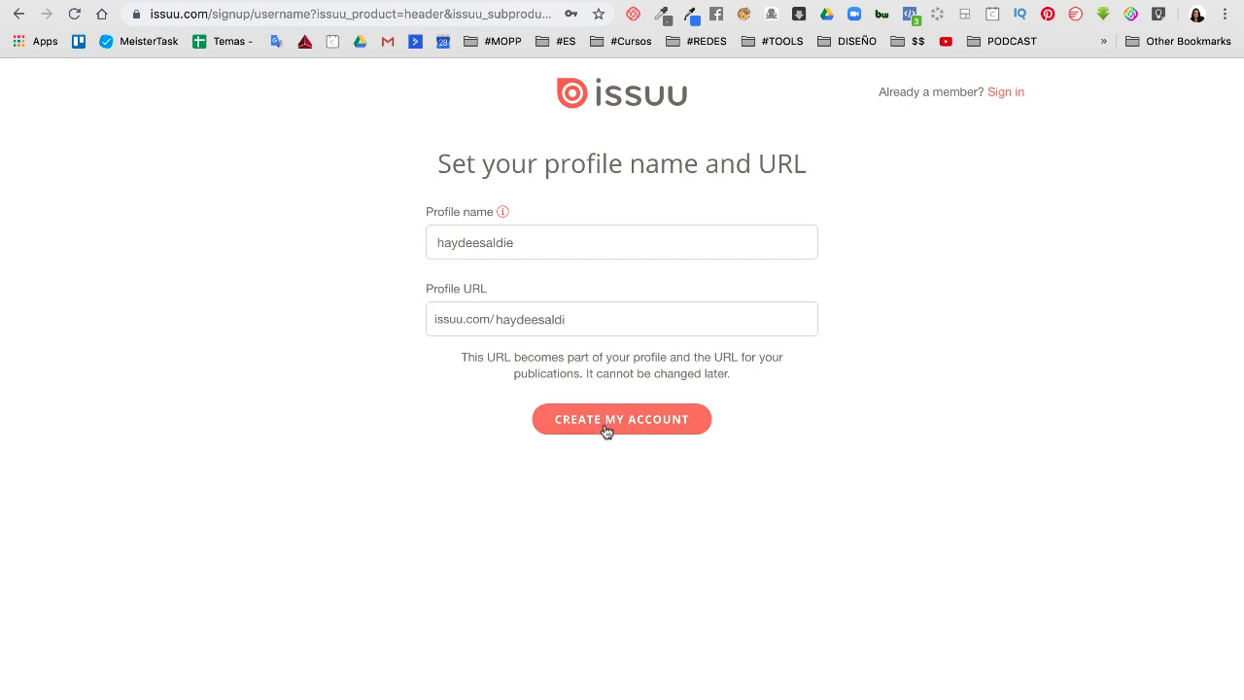
left_click(604, 423)
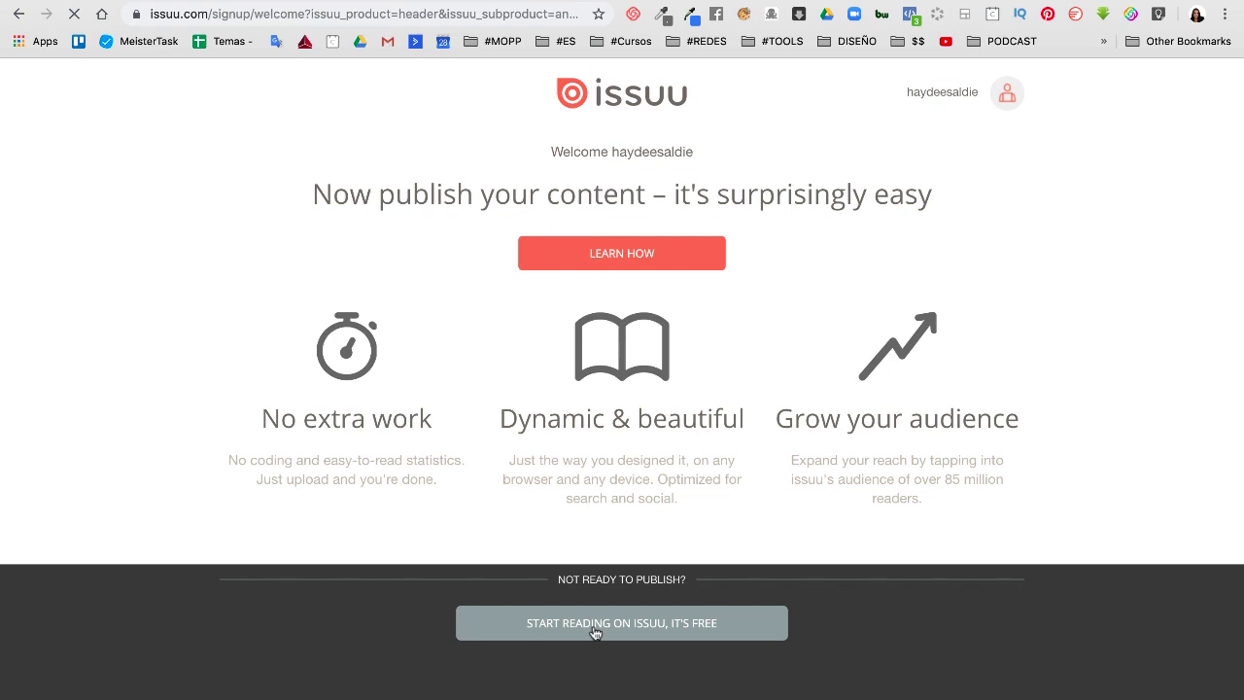
Choose the free Basic plan and submit the publisher profile with first and last name
left_click(628, 254)
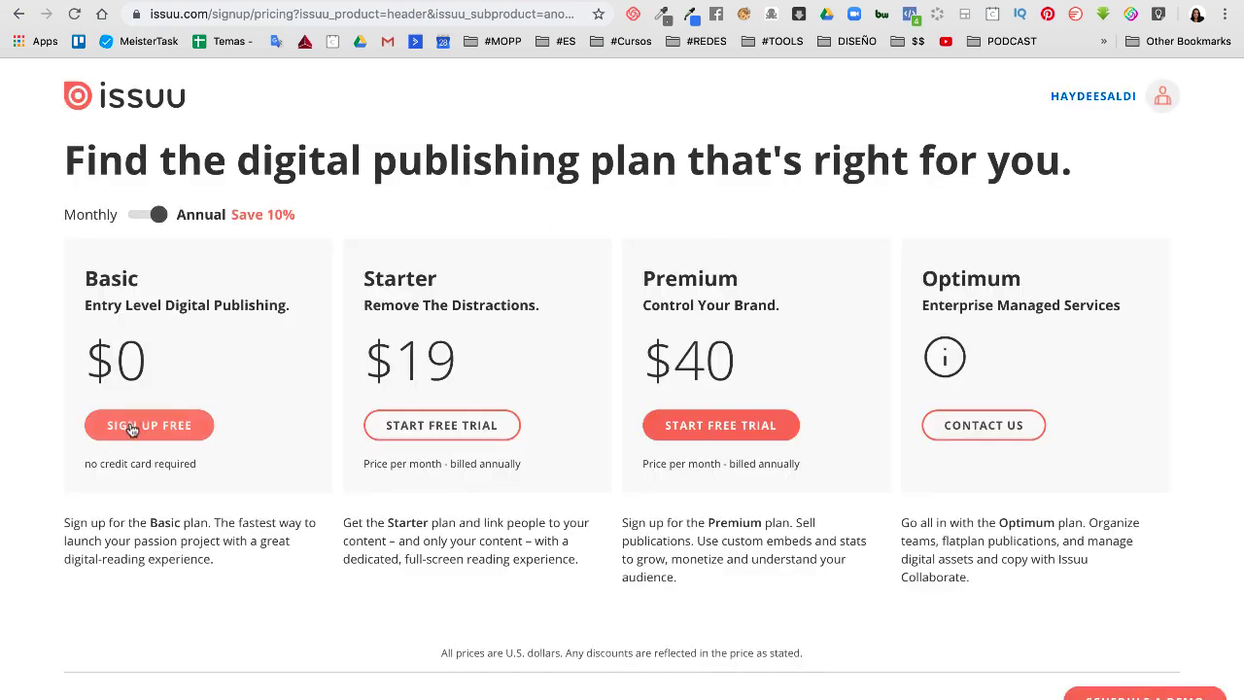
left_click(132, 431)
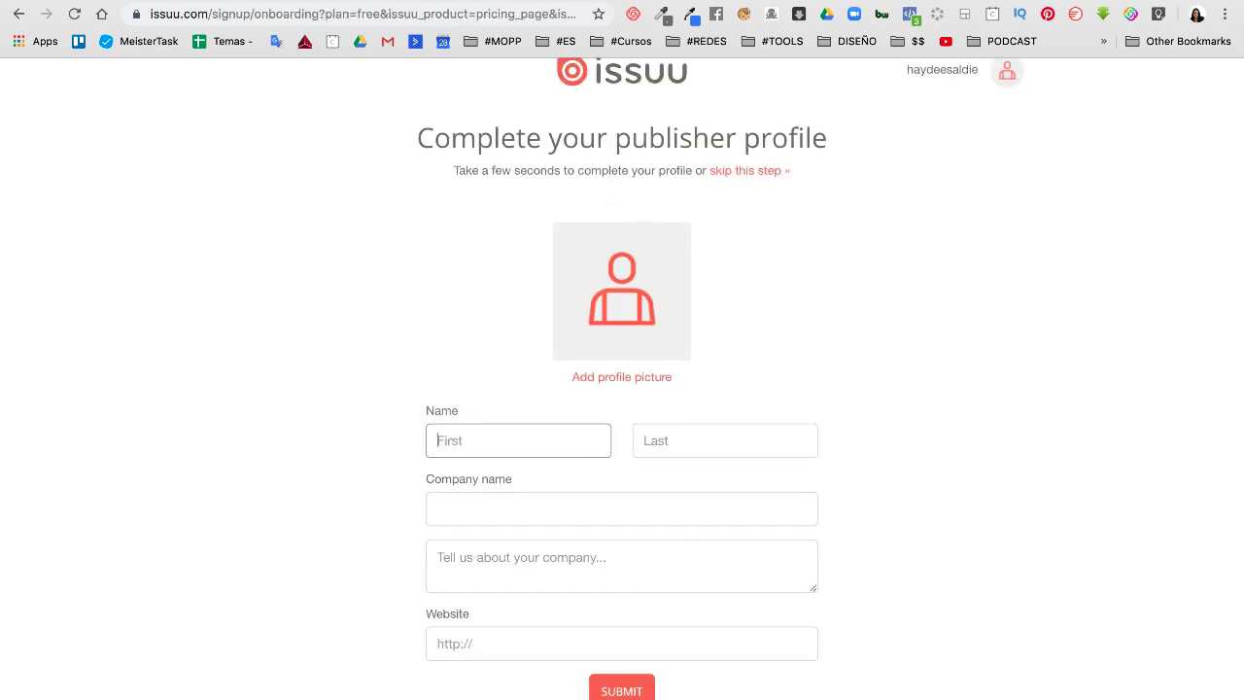
key("Tab")
left_click(556, 645)
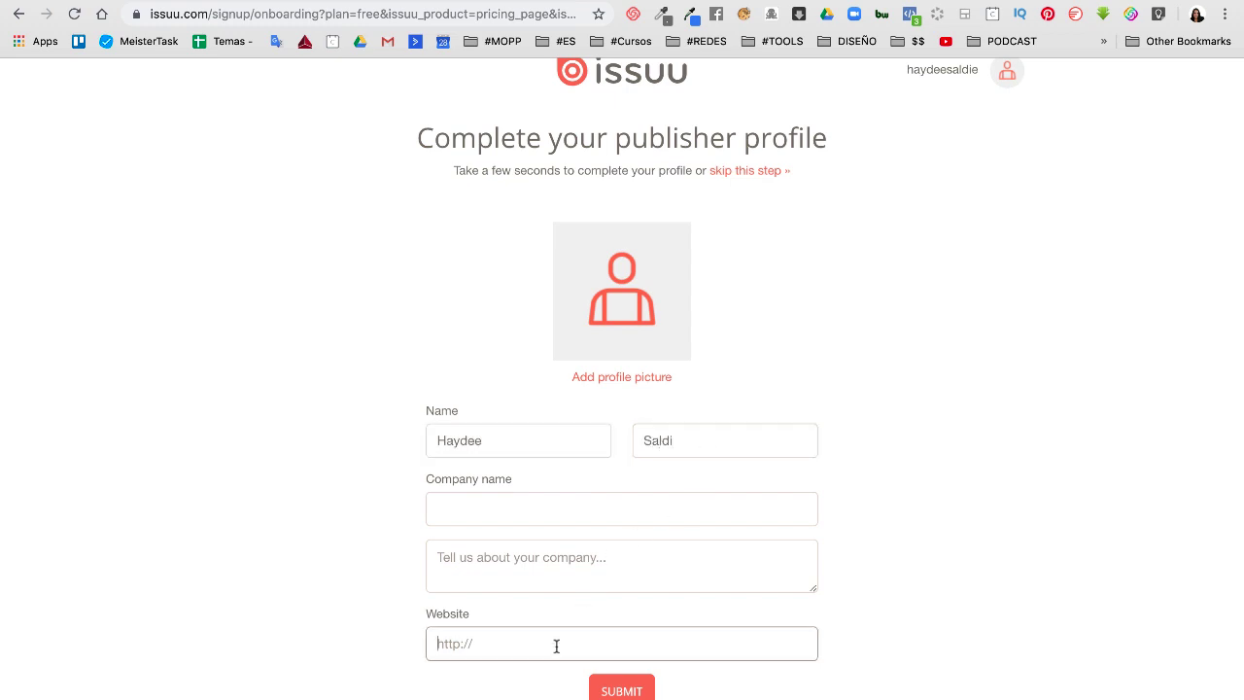
left_click(622, 691)
Add the Instagram profile link, copied from a bookmark, and finish onboarding
left_click(603, 268)
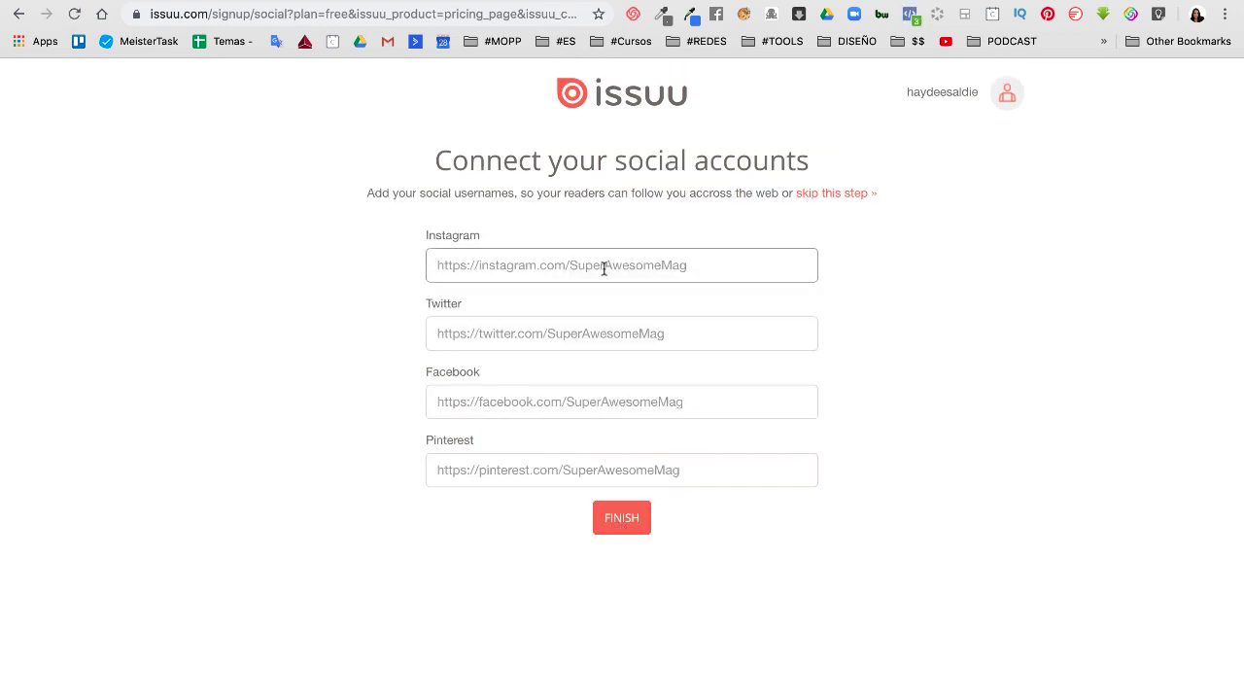
left_click(565, 41)
mouse_move(707, 40)
right_click(711, 72)
left_click(744, 216)
key("super+v")
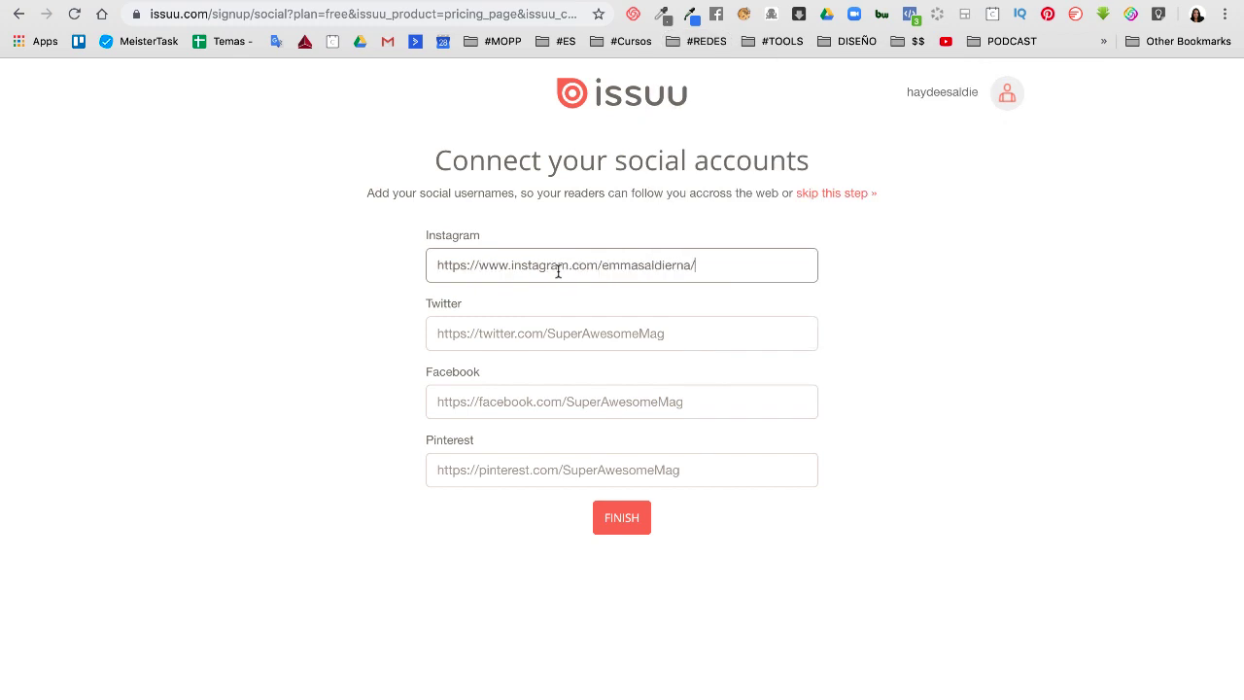
left_click(539, 334)
left_click(522, 468)
left_click(706, 270)
left_click_drag(731, 264, 419, 263)
key("super+c")
key("BackSpace")
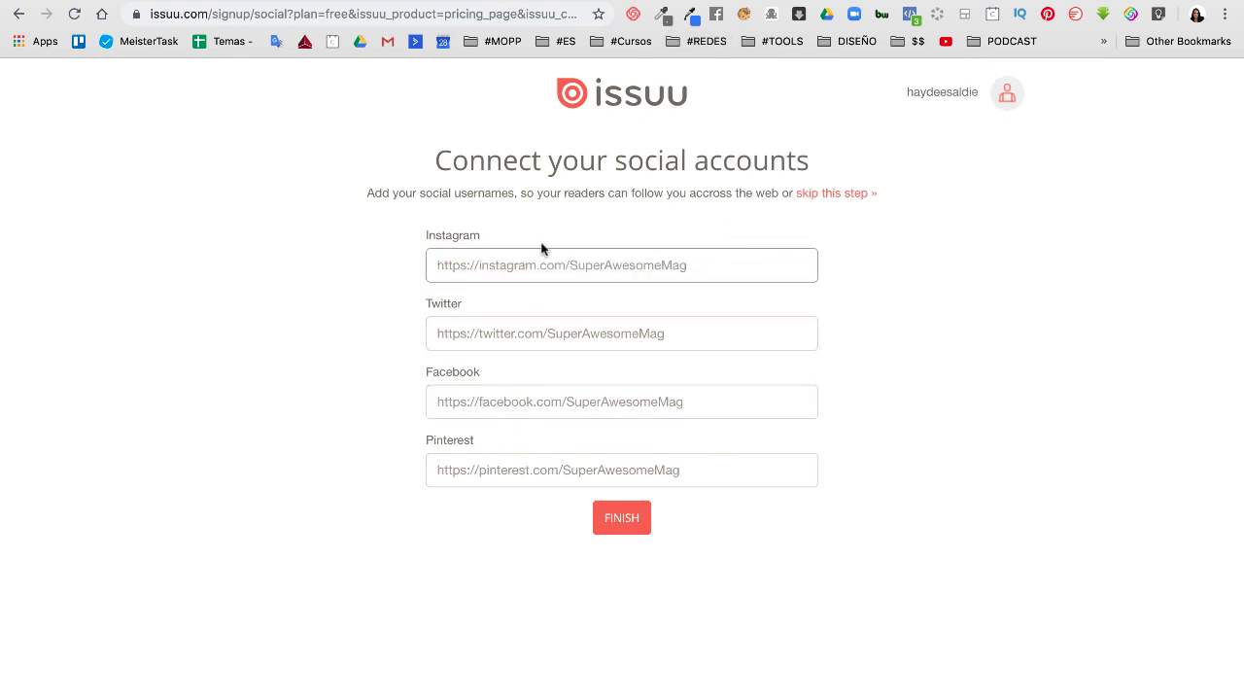
key("super+v")
left_click(622, 525)
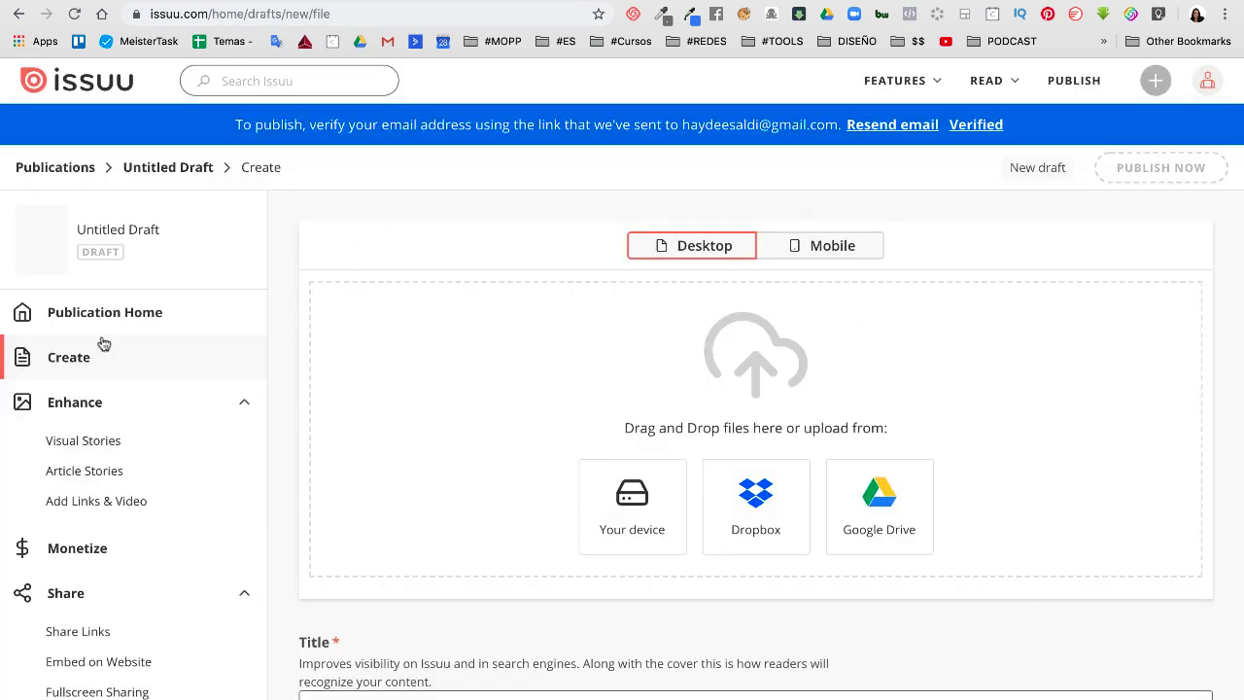
Upload the CATALOGO PDF from Downloads to the draft via desktop upload from this device
left_click(848, 251)
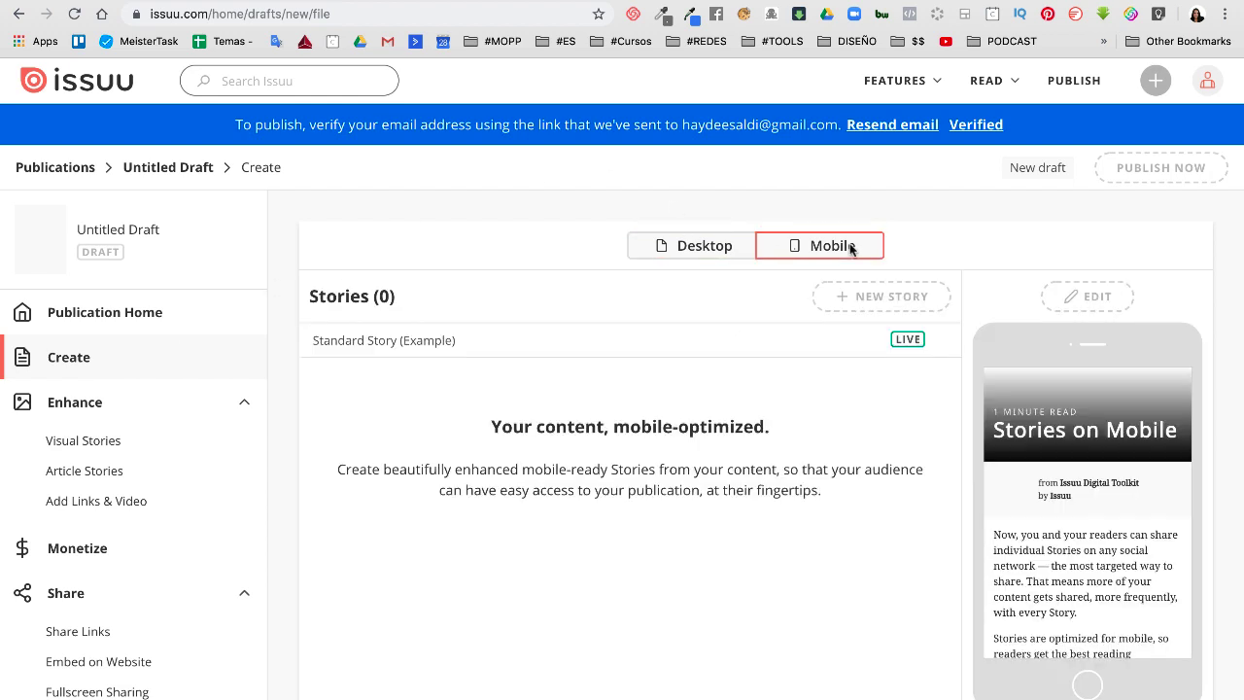
left_click(710, 245)
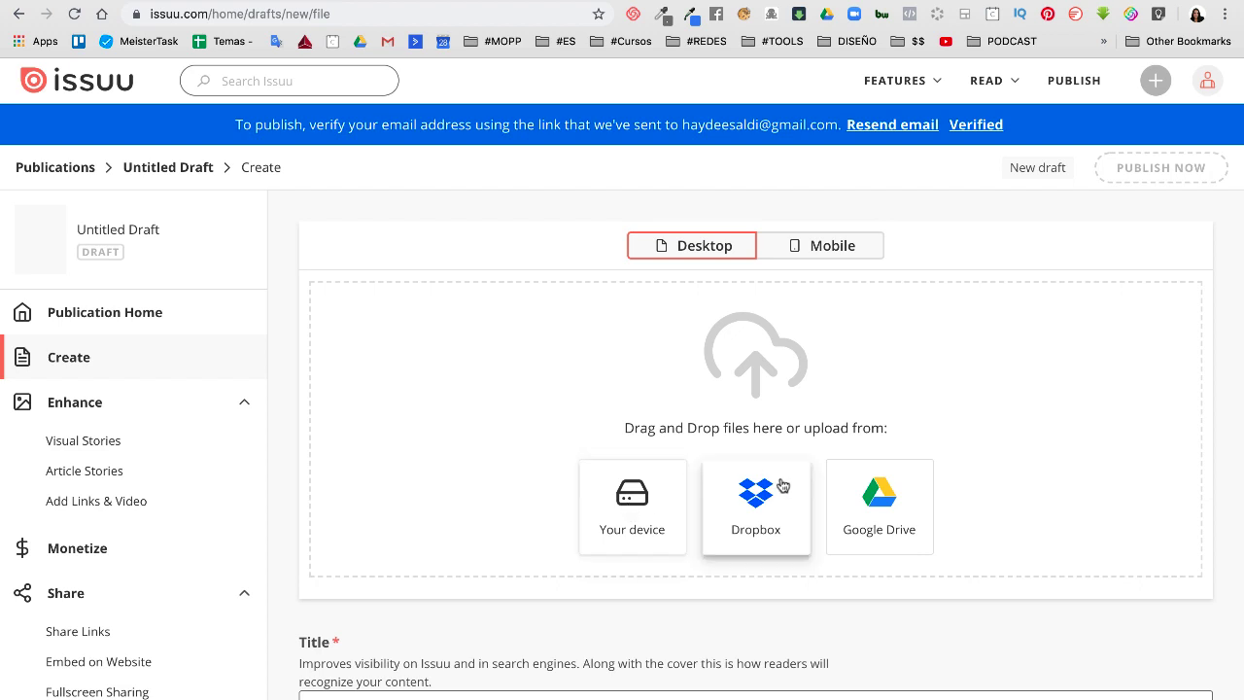
left_click(630, 496)
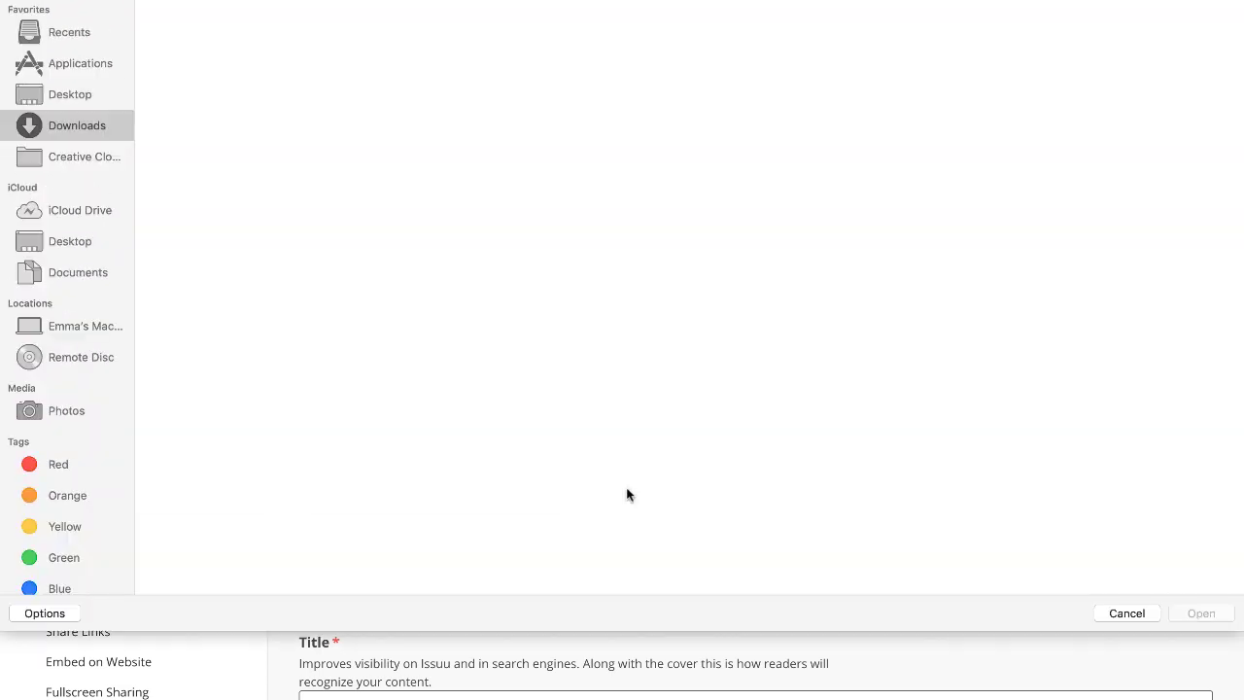
left_click(183, 70)
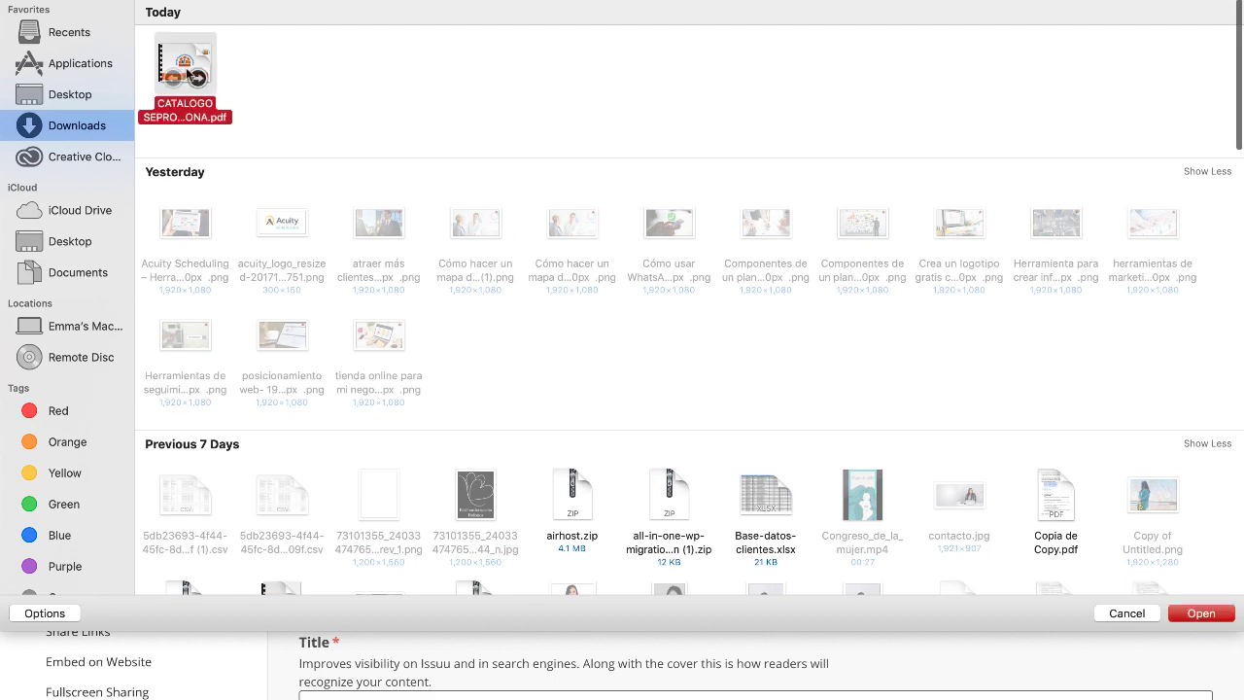
left_click(1202, 613)
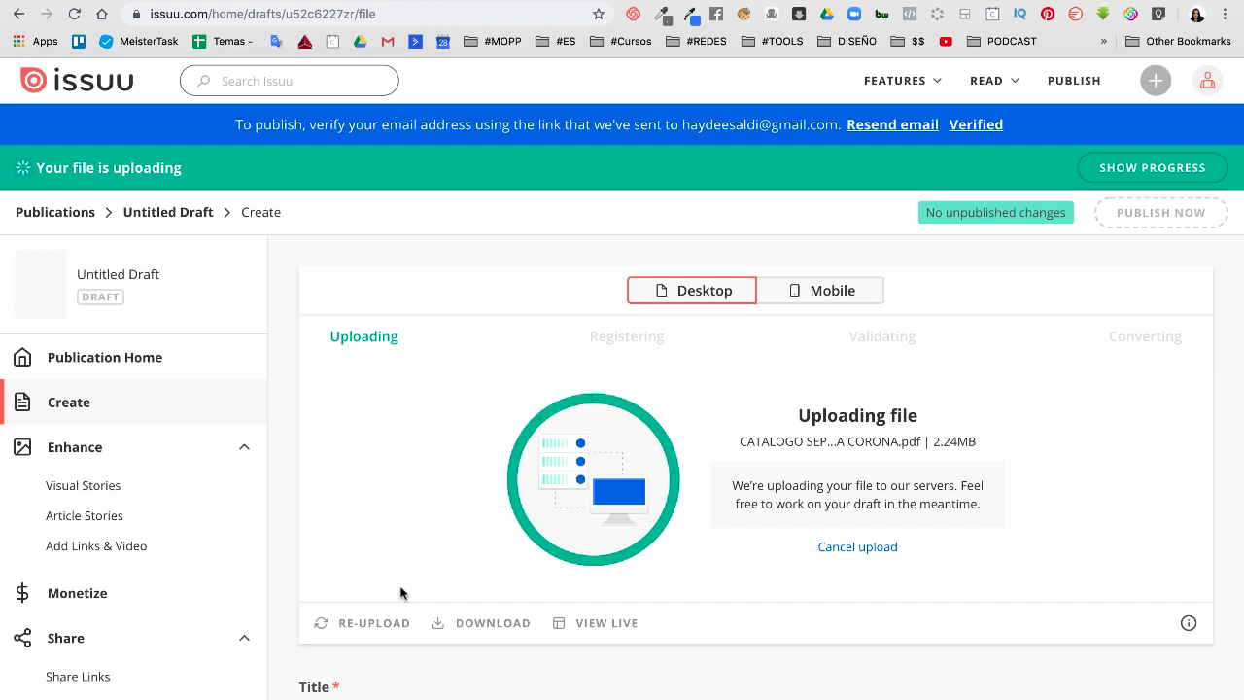
scroll(400, 593, "down", 1)
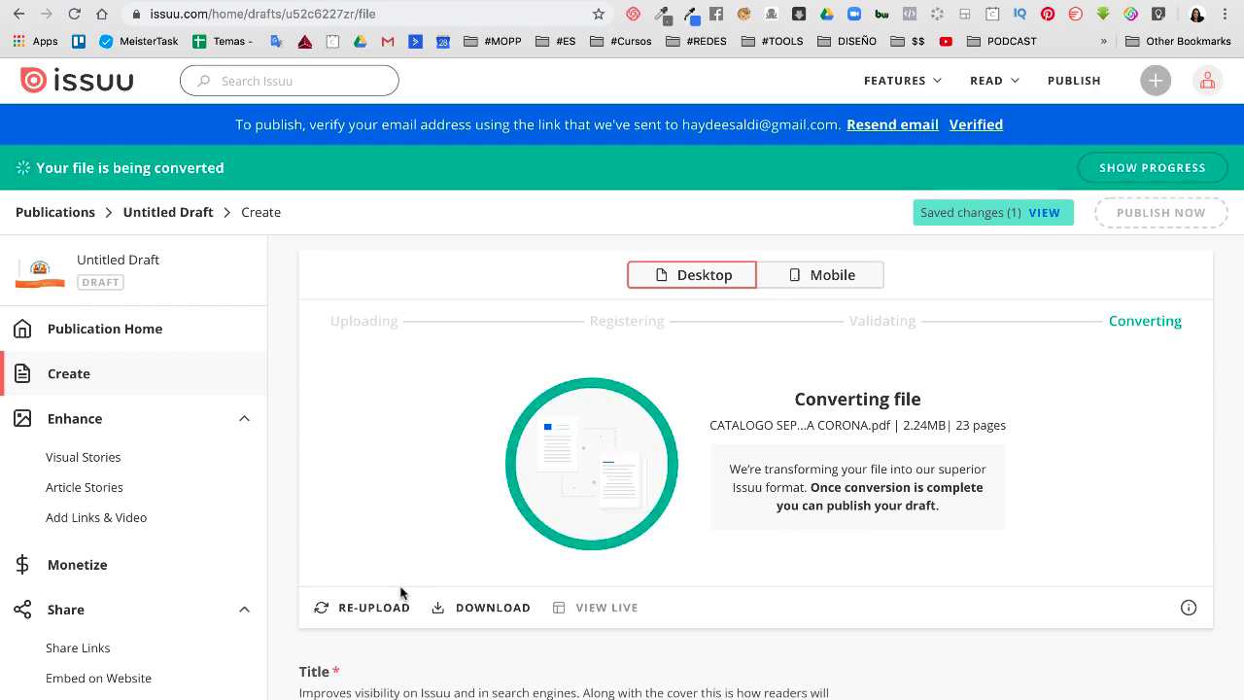
scroll(401, 593, "up", 1)
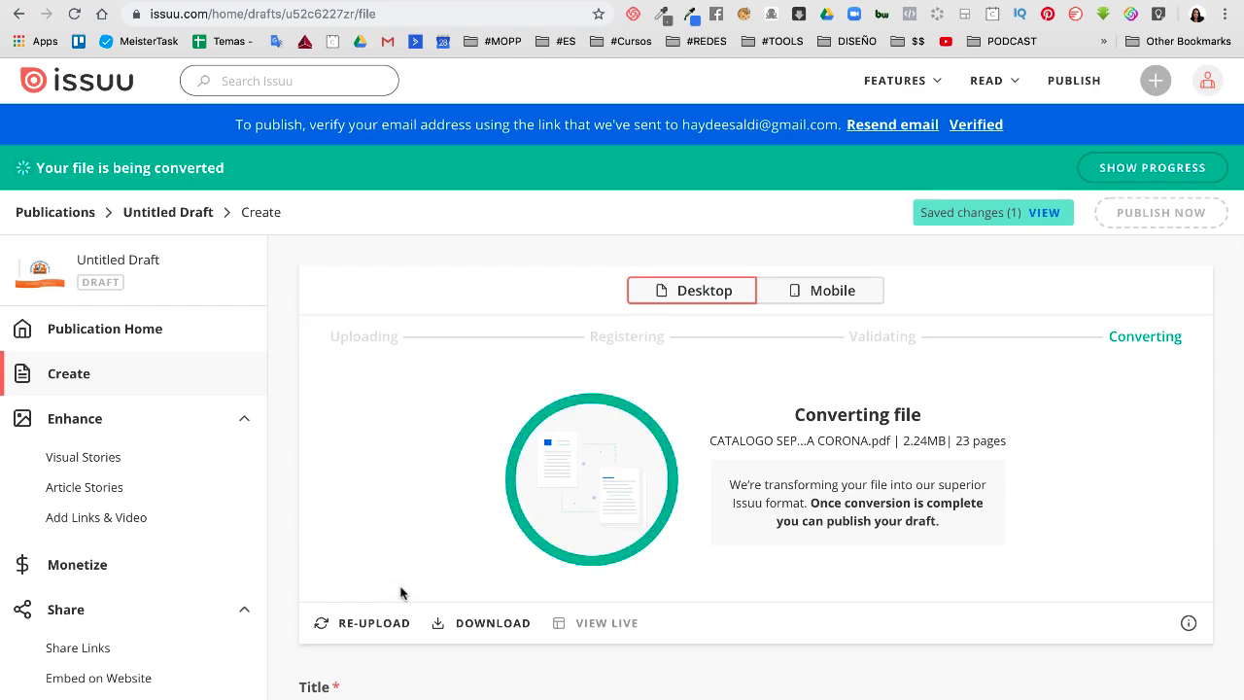
scroll(400, 592, "down", 5)
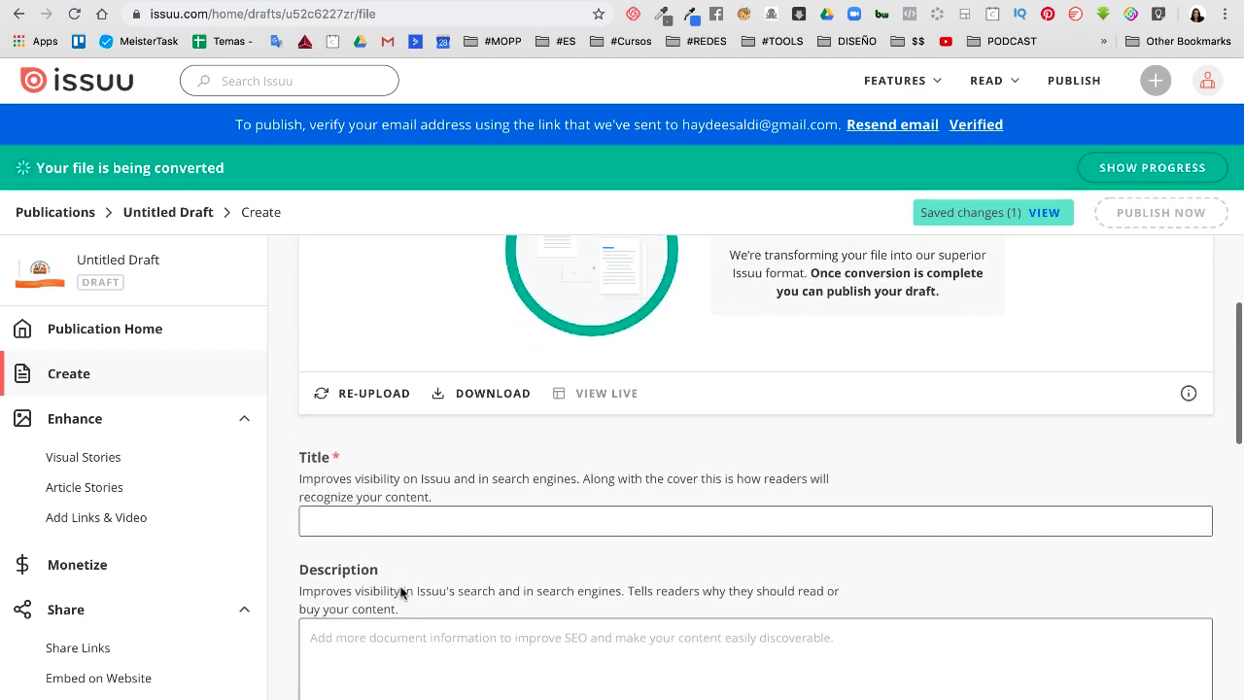
scroll(401, 592, "down", 2)
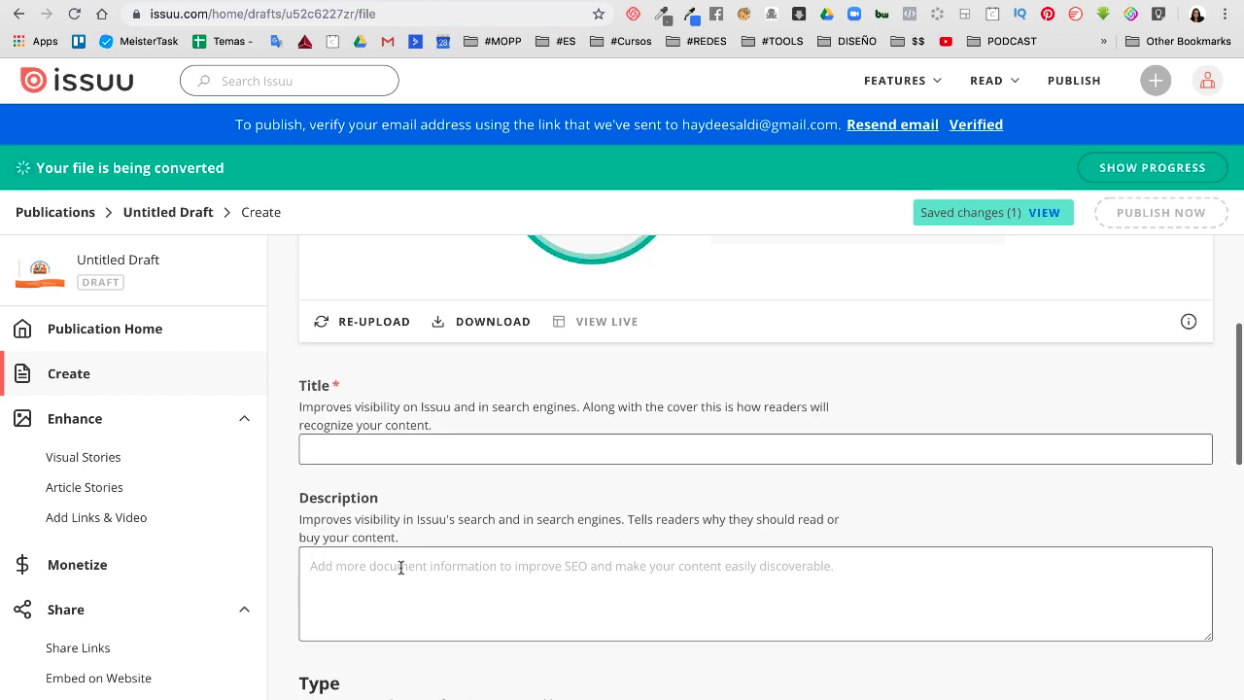
Title the publication 'Catalogo de mantenimiento industrial'
left_click(370, 446)
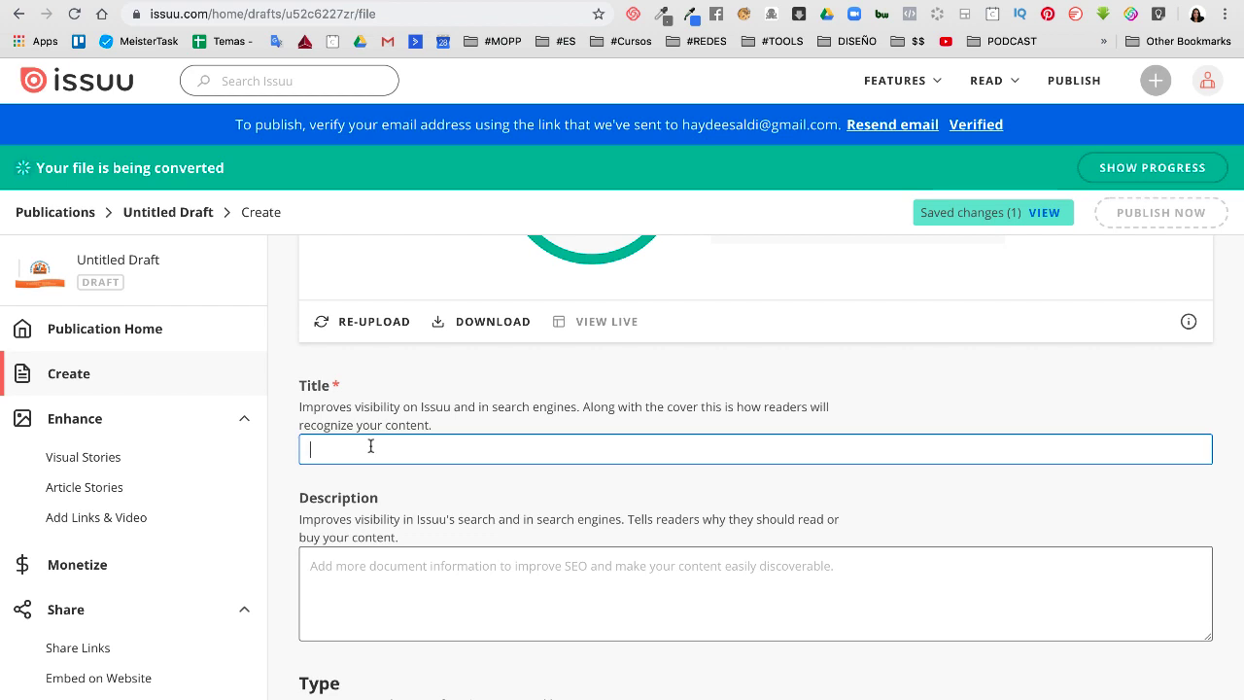
type("Catalo")
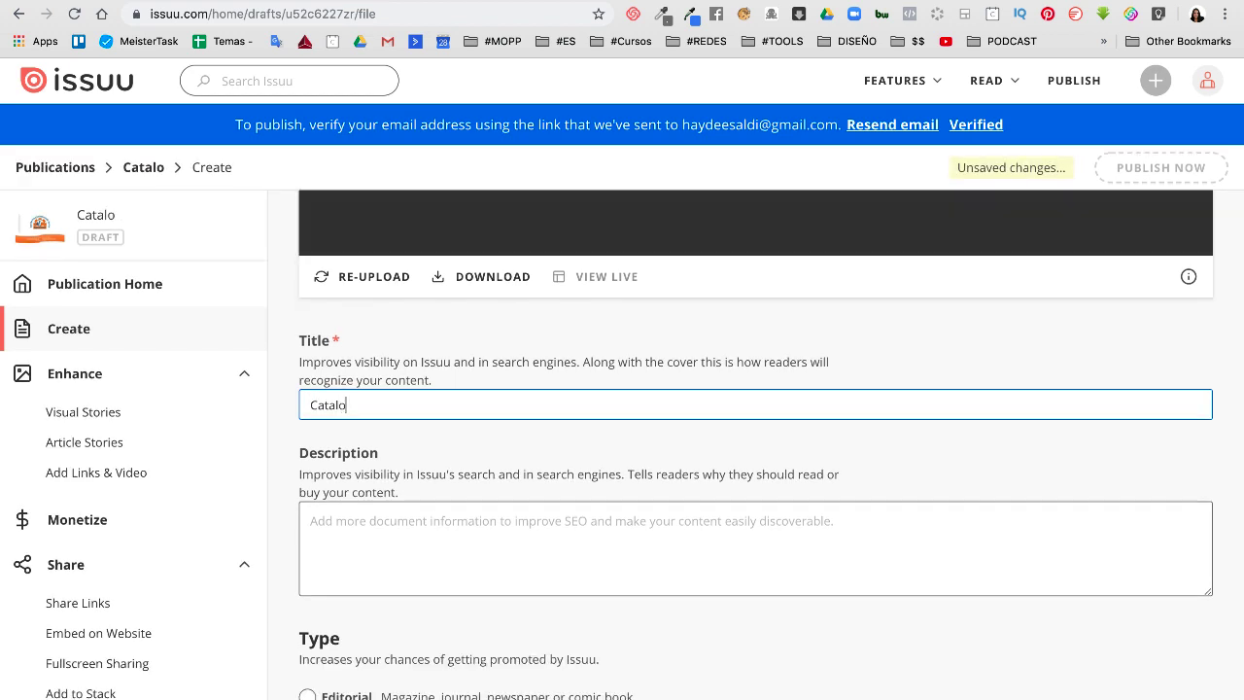
type("go")
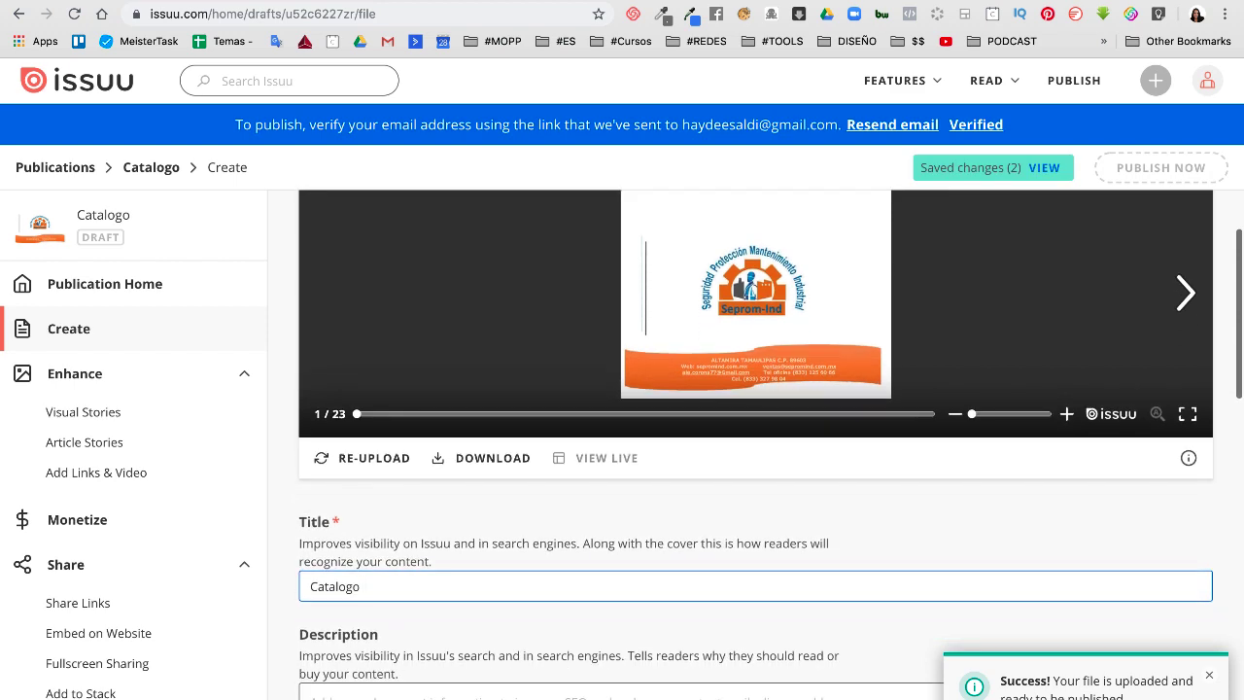
scroll(755, 437, "down", 2)
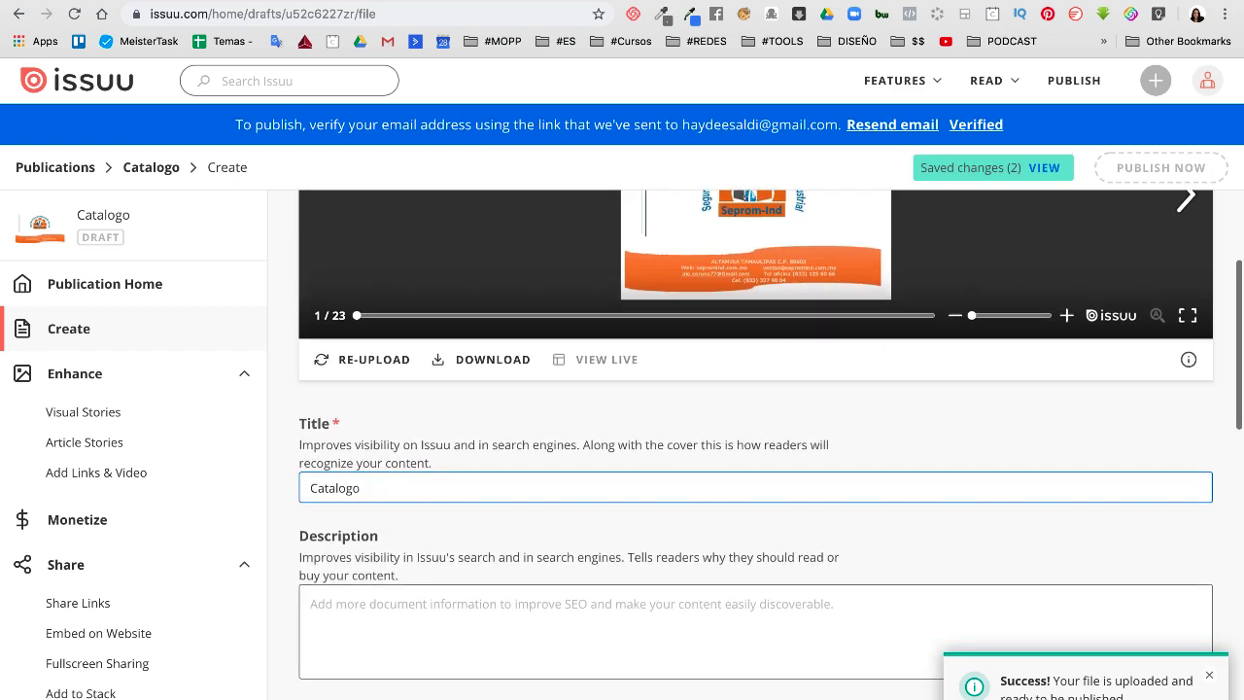
type("de man")
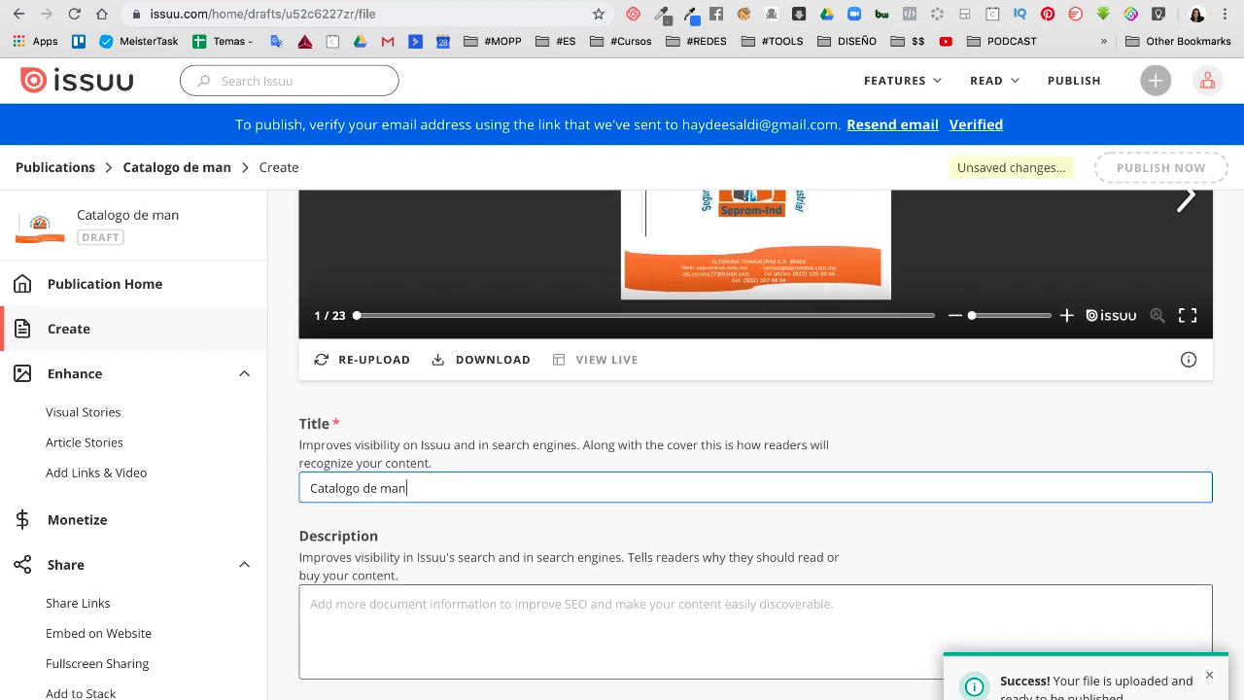
type("tenimiento ")
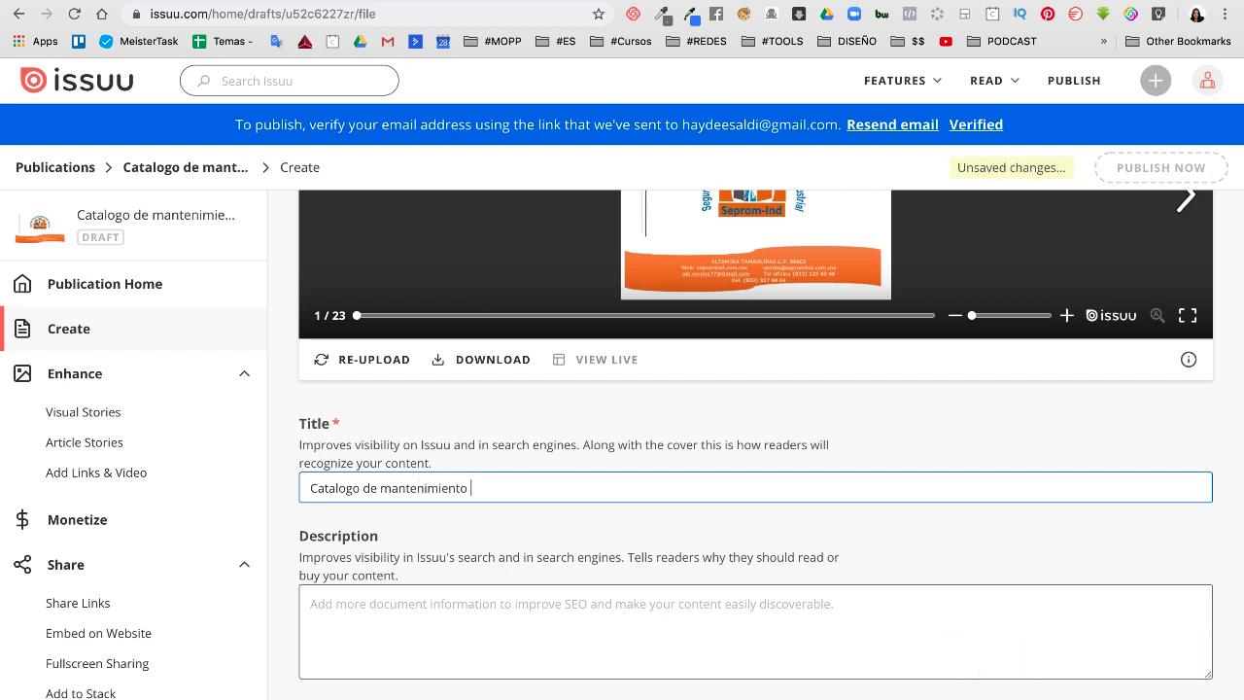
type("industrial")
Enter the description 'Escribe tu descripcion'
left_click(344, 615)
scroll(347, 573, "down", 2)
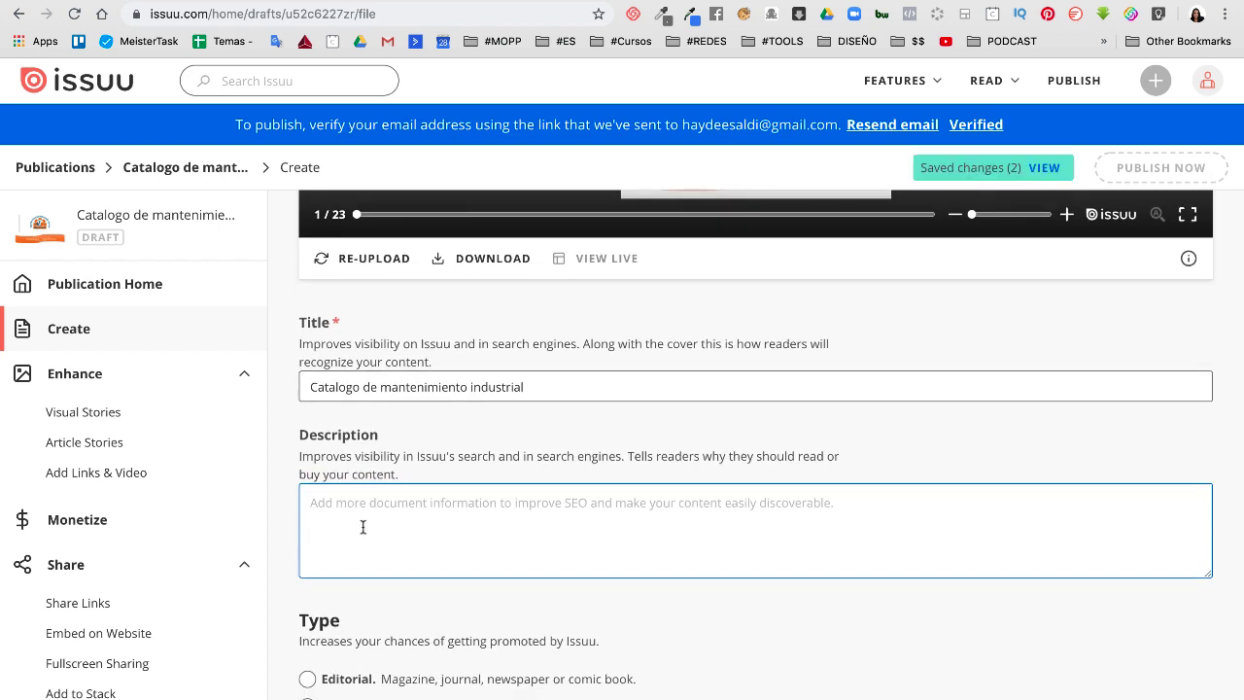
type("Escribe tu de")
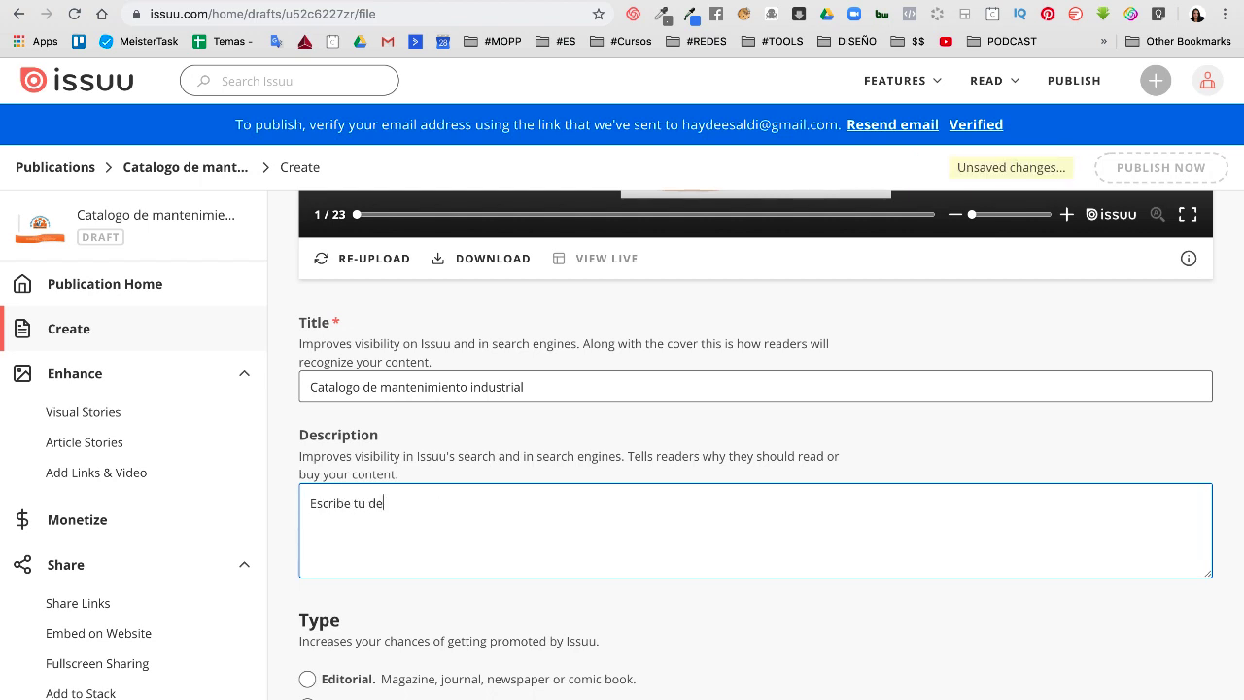
type("scripcion")
Set the publication category to Promotion/Marketing
scroll(307, 545, "down", 3)
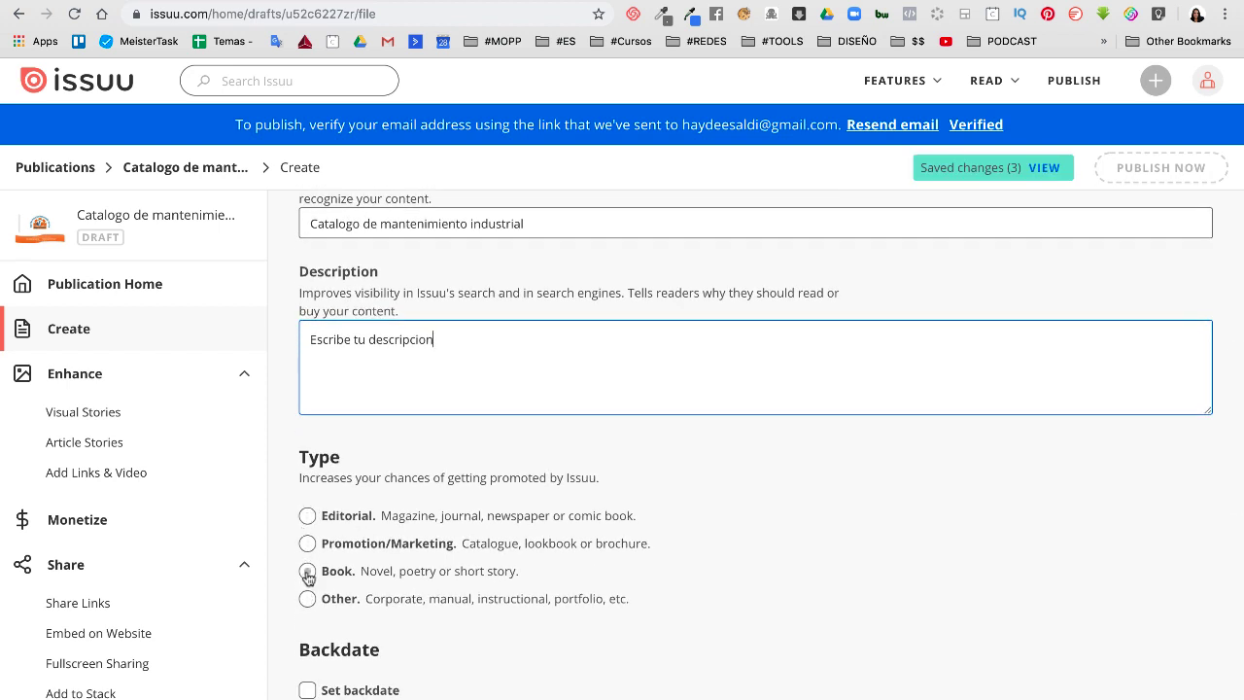
left_click(308, 543)
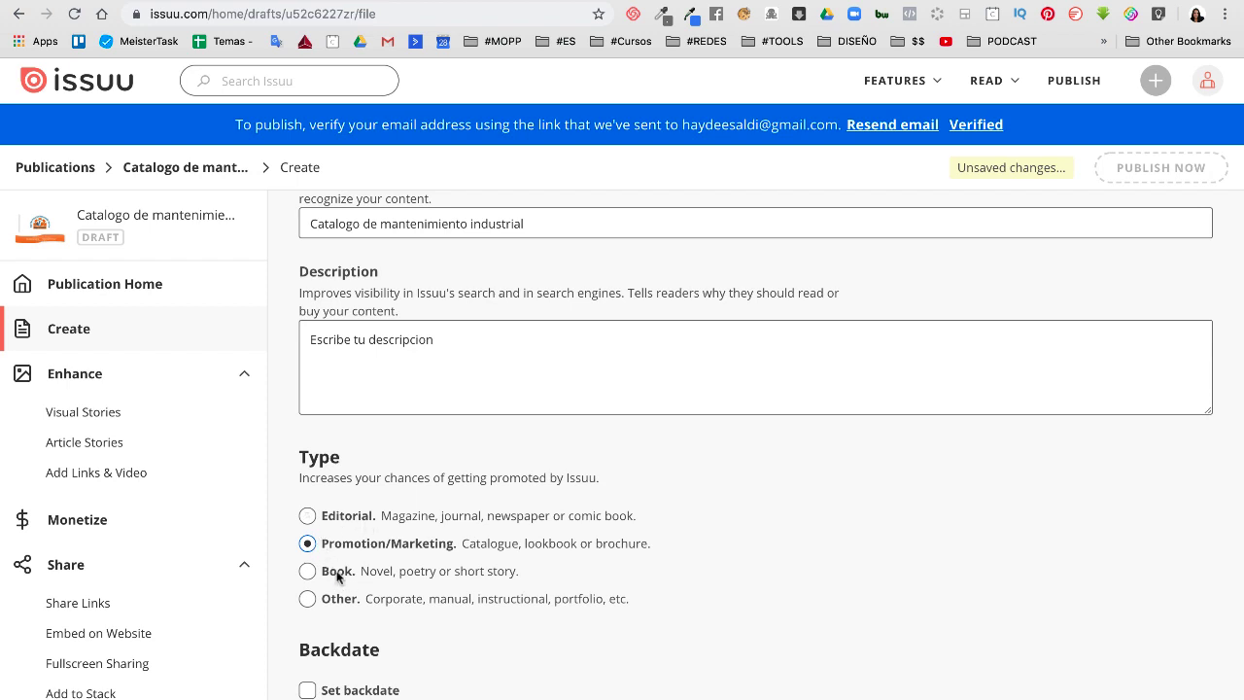
scroll(340, 588, "down", 4)
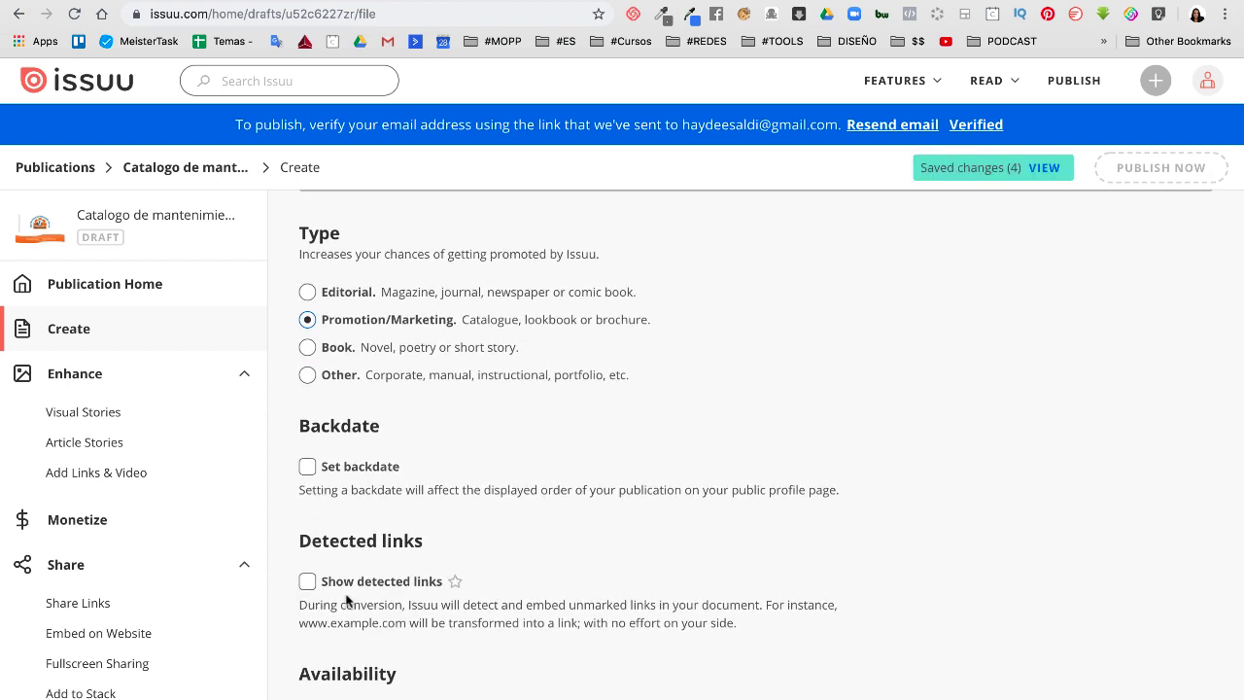
scroll(345, 600, "down", 1)
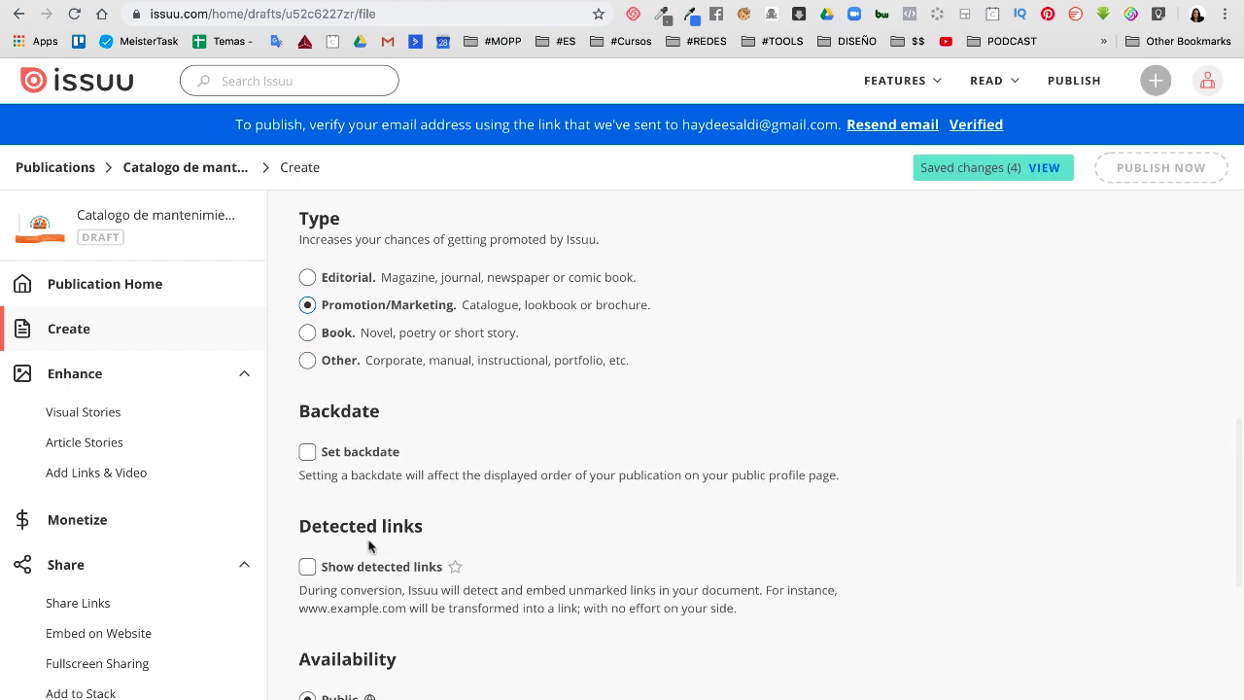
scroll(381, 583, "down", 2)
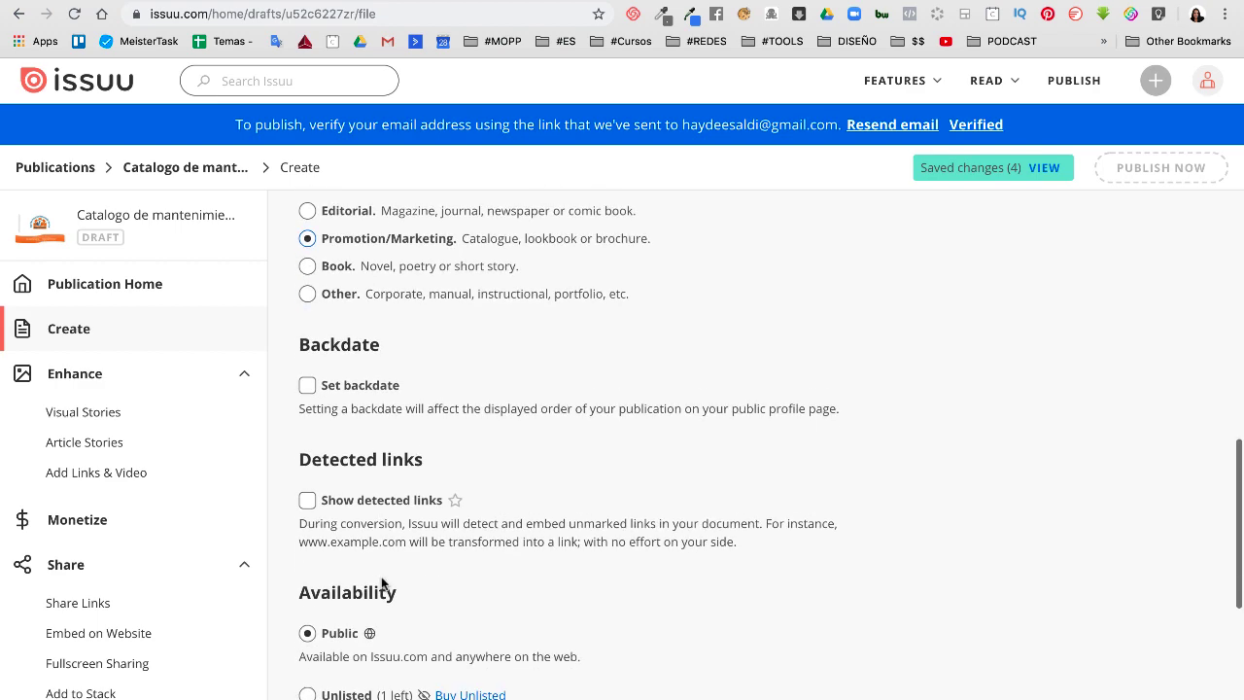
scroll(381, 583, "down", 2)
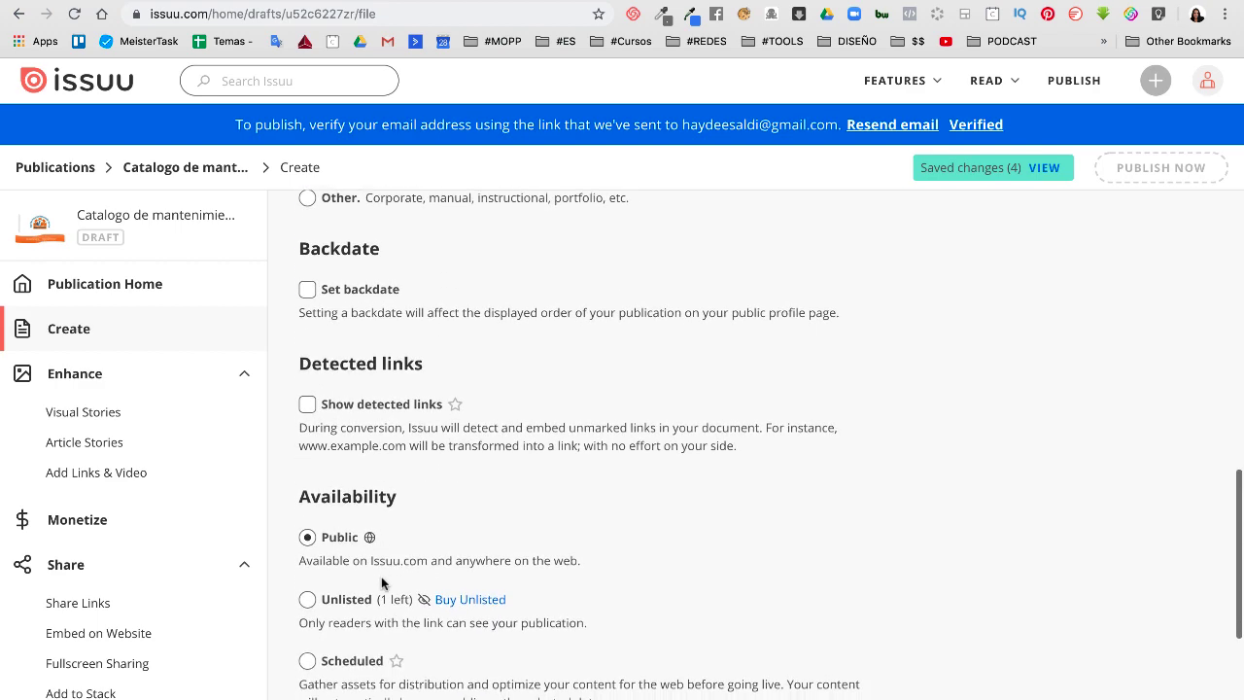
scroll(381, 583, "down", 2)
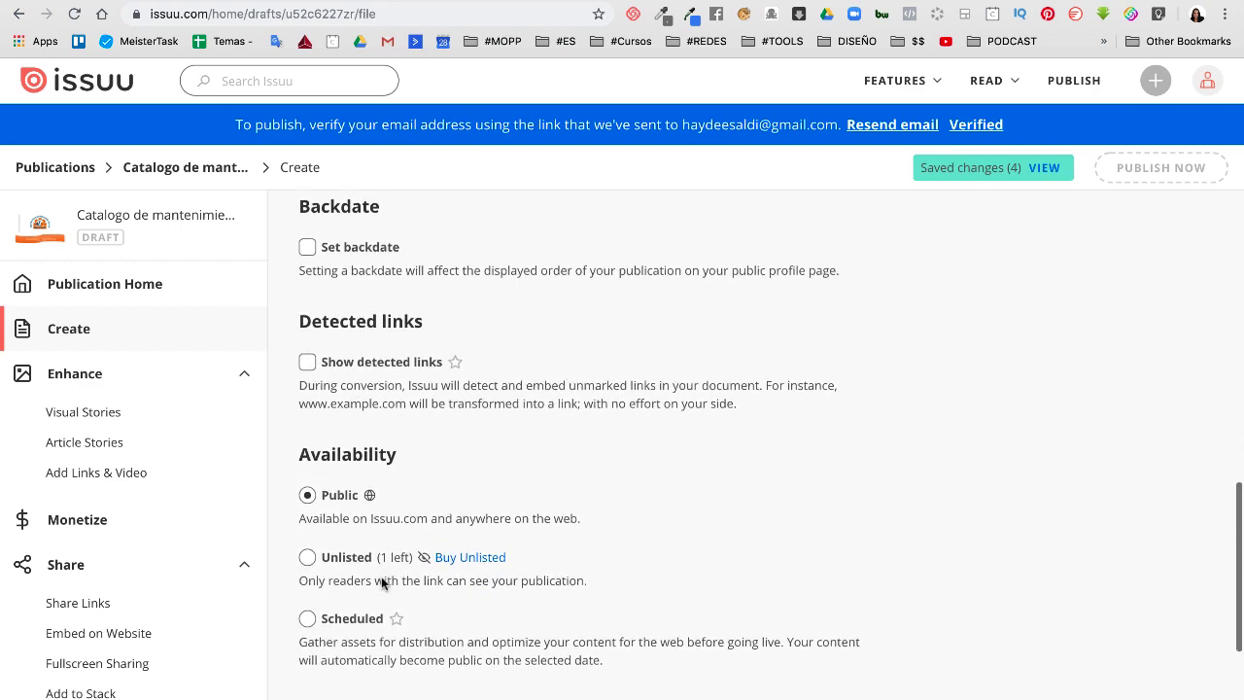
scroll(381, 583, "down", 2)
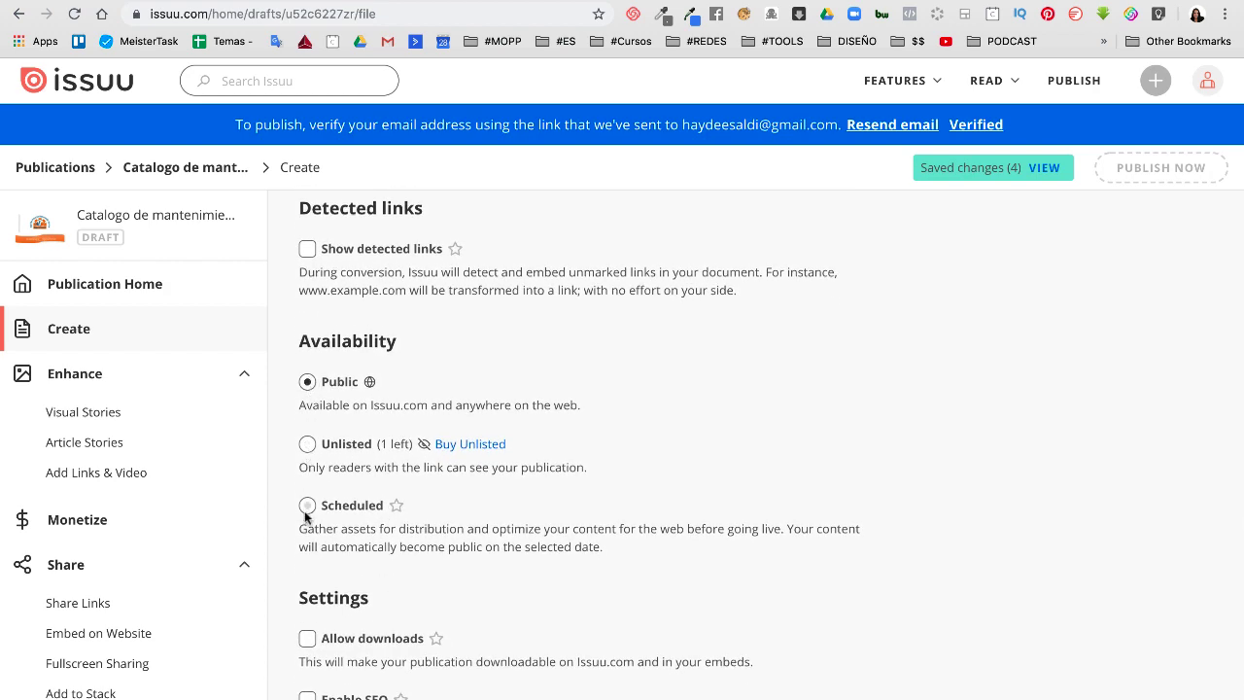
scroll(297, 602, "down", 4)
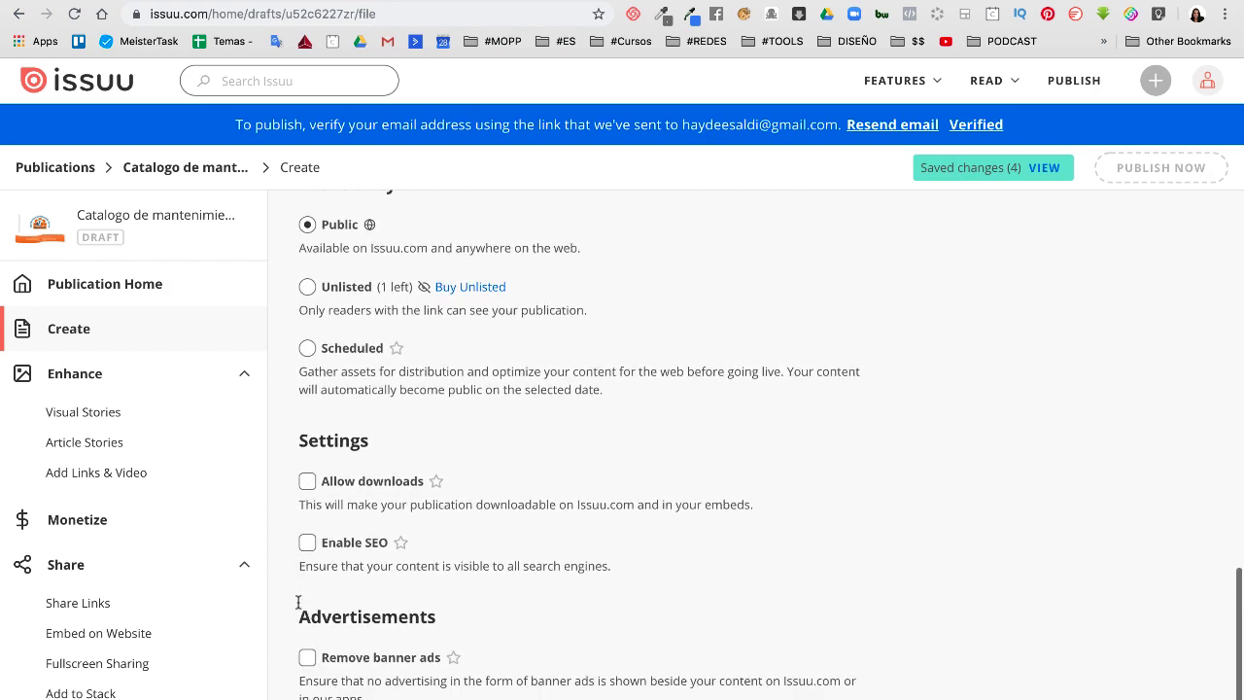
Keep availability Public with downloads disabled after briefly allowing them
left_click(307, 482)
scroll(373, 564, "down", 1)
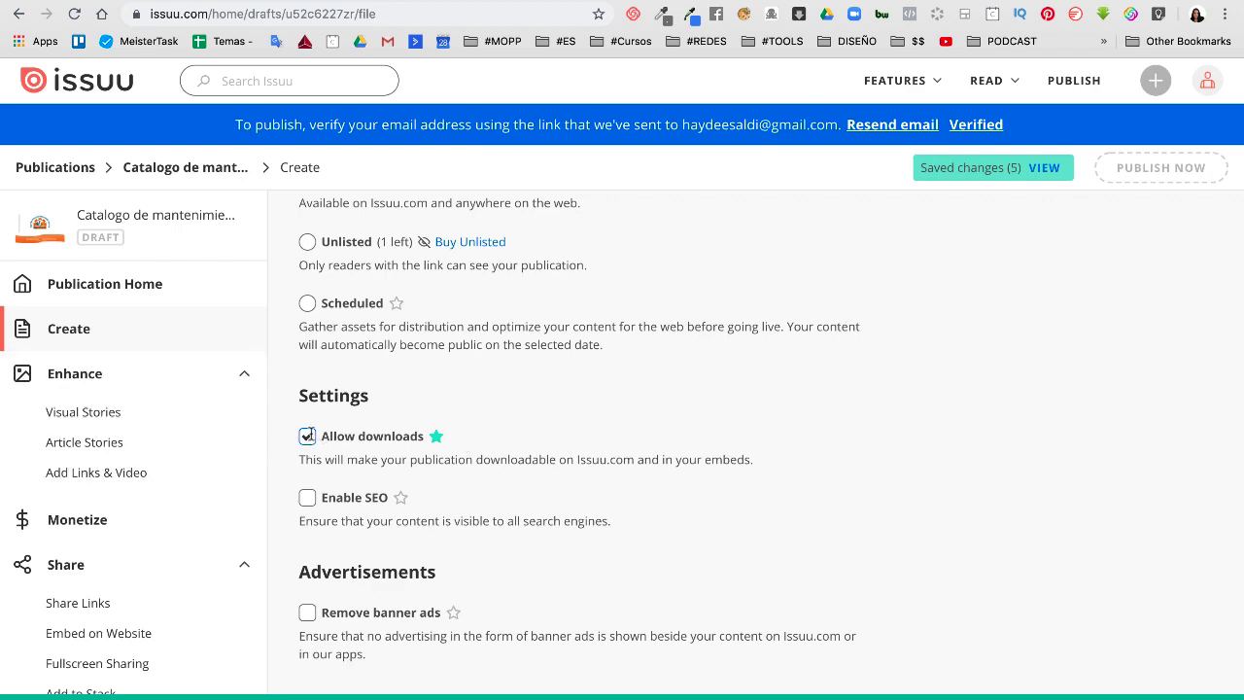
left_click(307, 436)
scroll(379, 425, "up", 1)
scroll(471, 578, "up", 10)
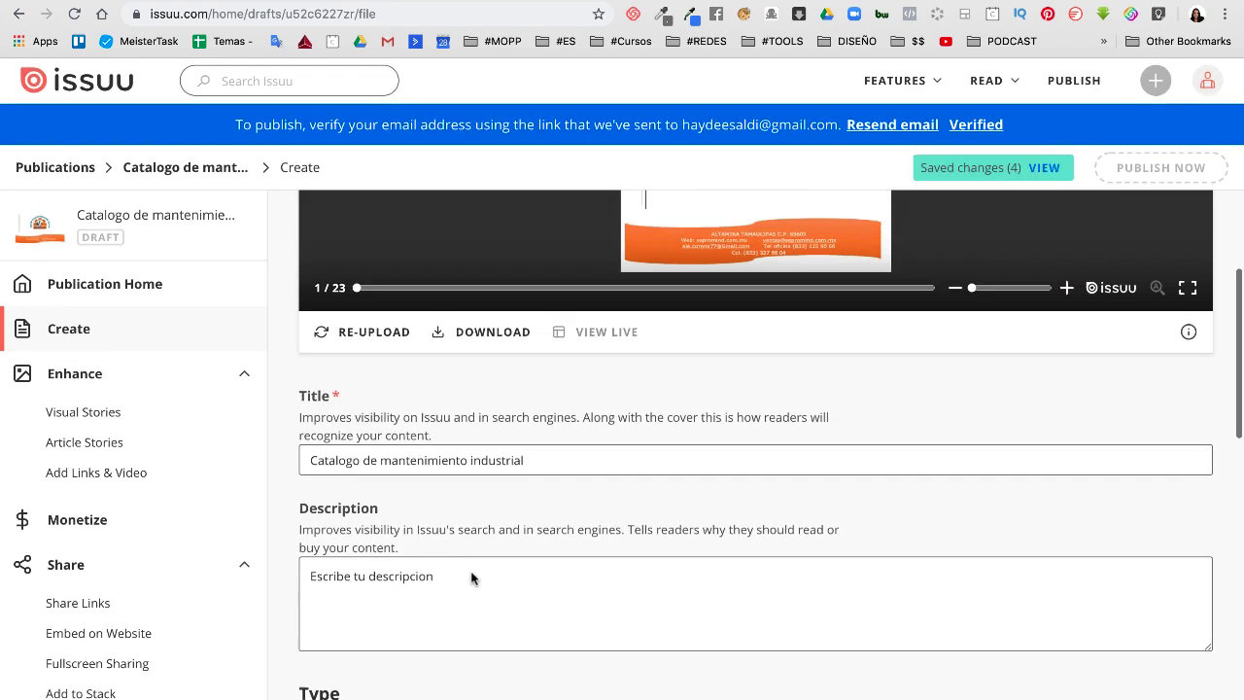
Preview the mobile Stories version, then return to the desktop flipbook preview
scroll(472, 577, "up", 3)
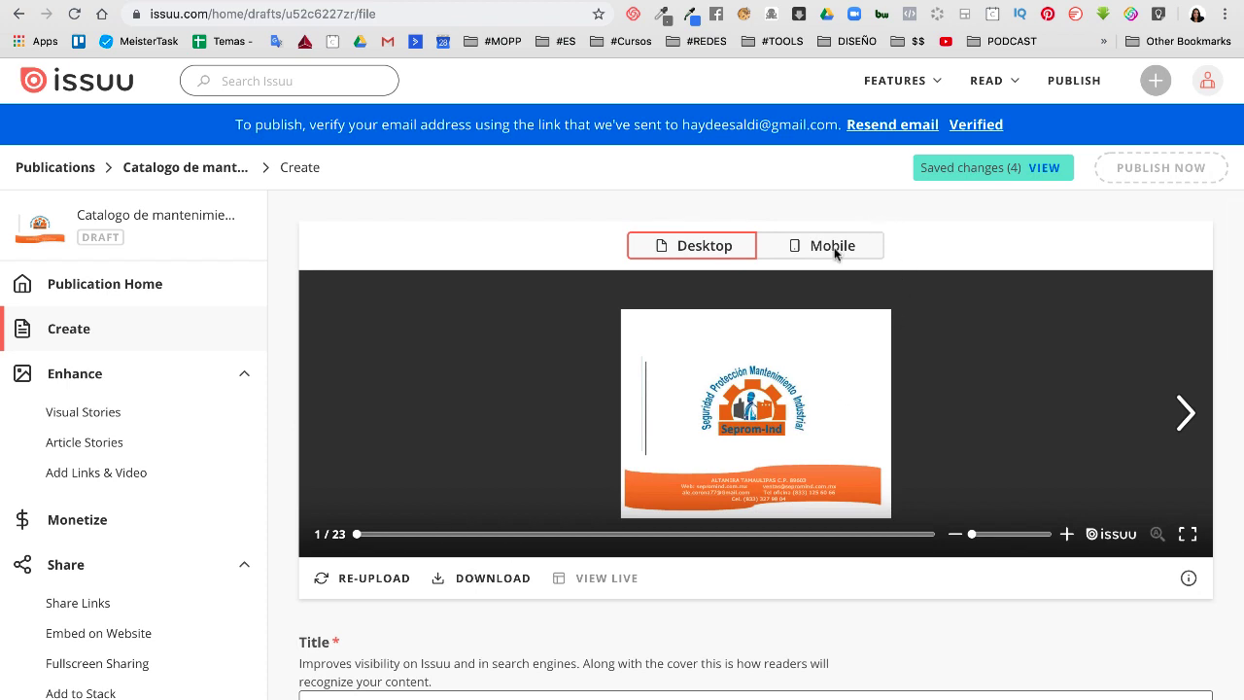
left_click(833, 248)
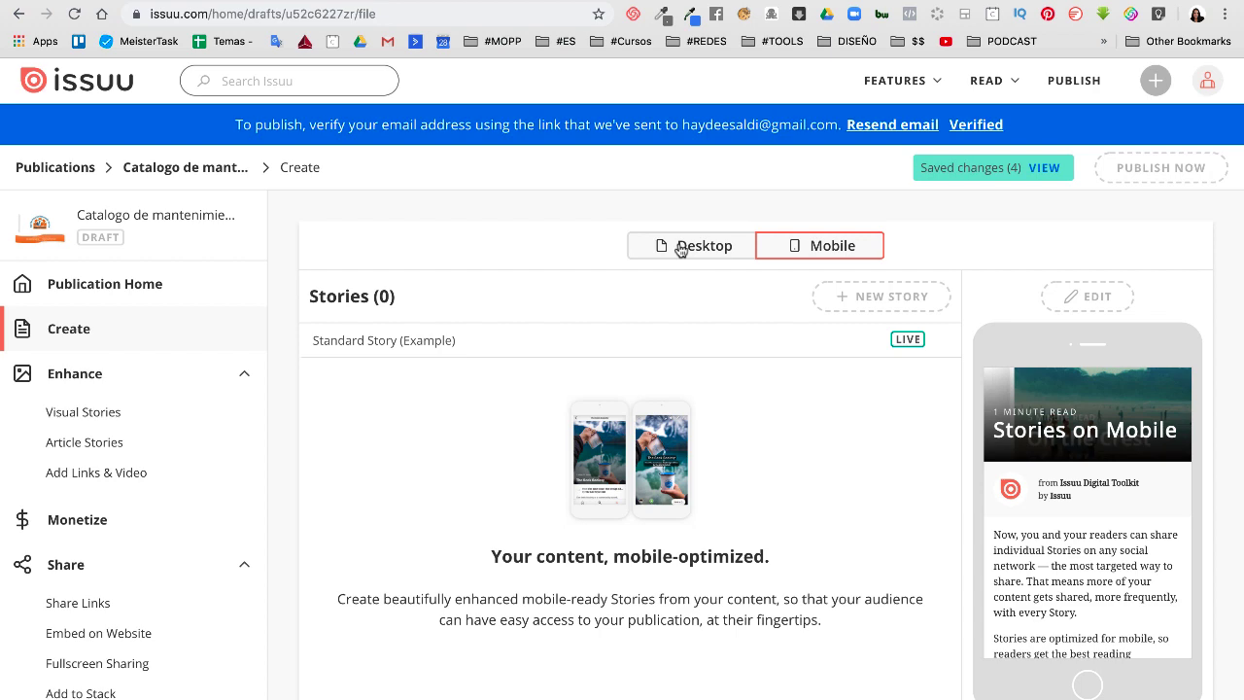
left_click(681, 246)
scroll(623, 437, "down", 1)
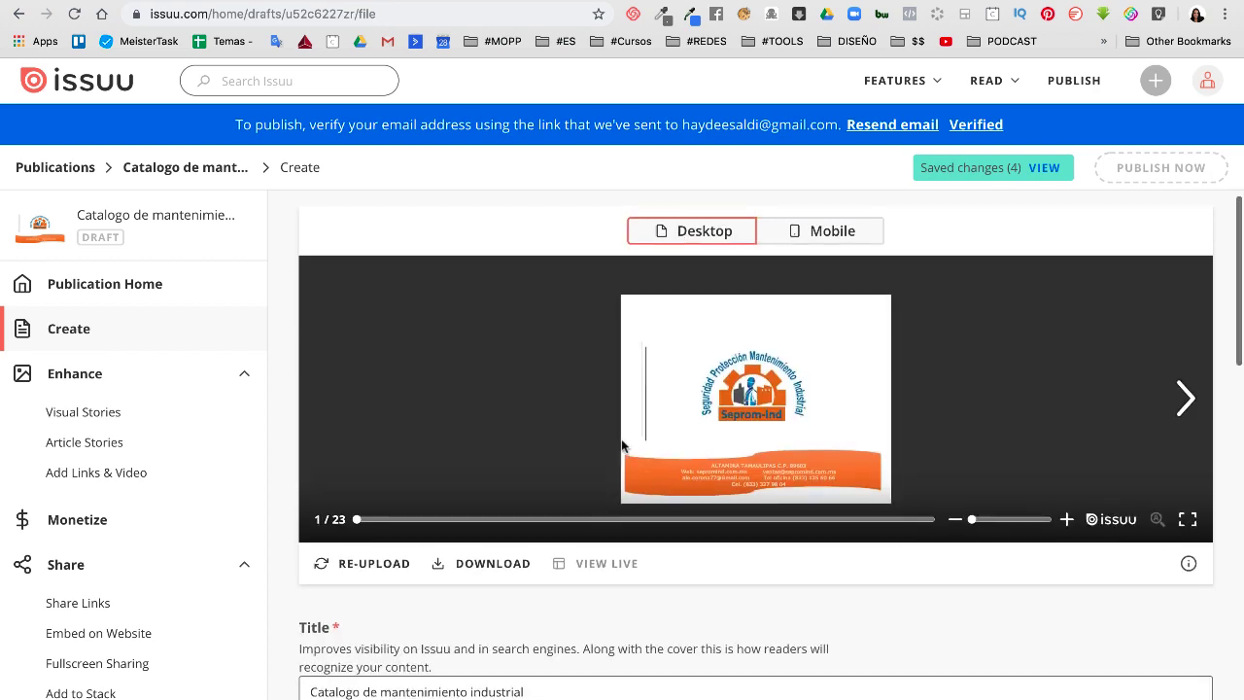
Page through the flipbook from pages 2-3 to the final spread, pages 22-23
left_click(1187, 401)
left_click(1184, 400)
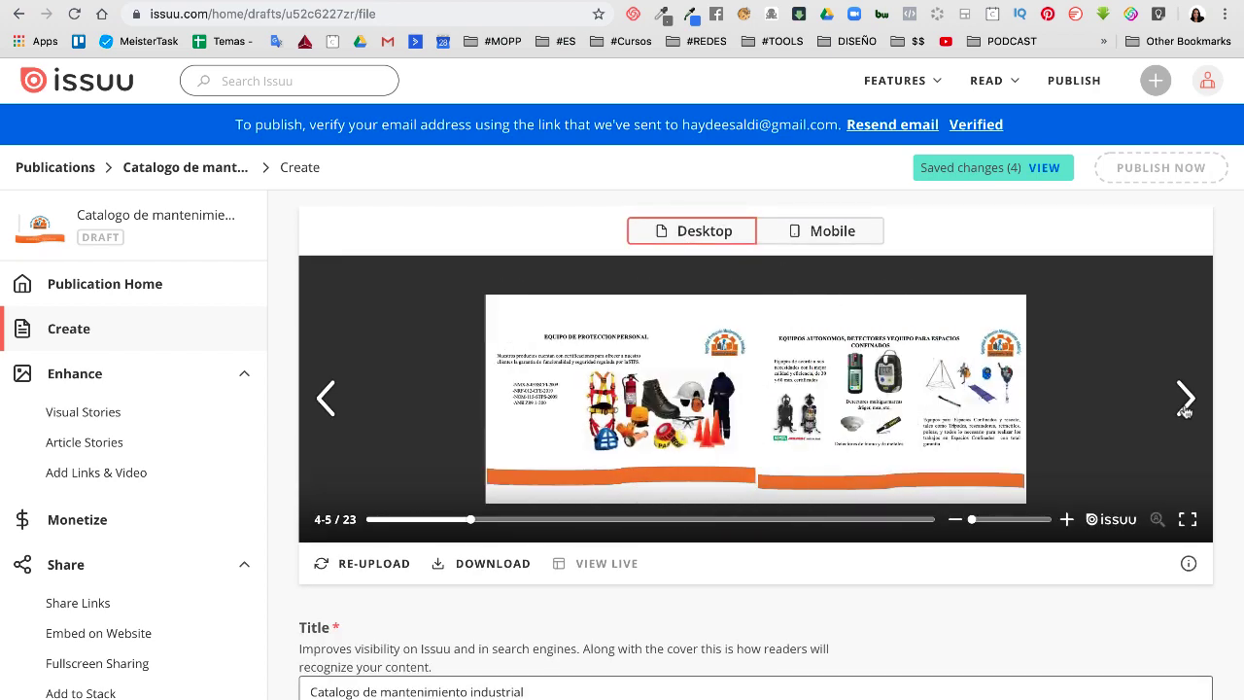
left_click(1185, 400)
left_click(1185, 400)
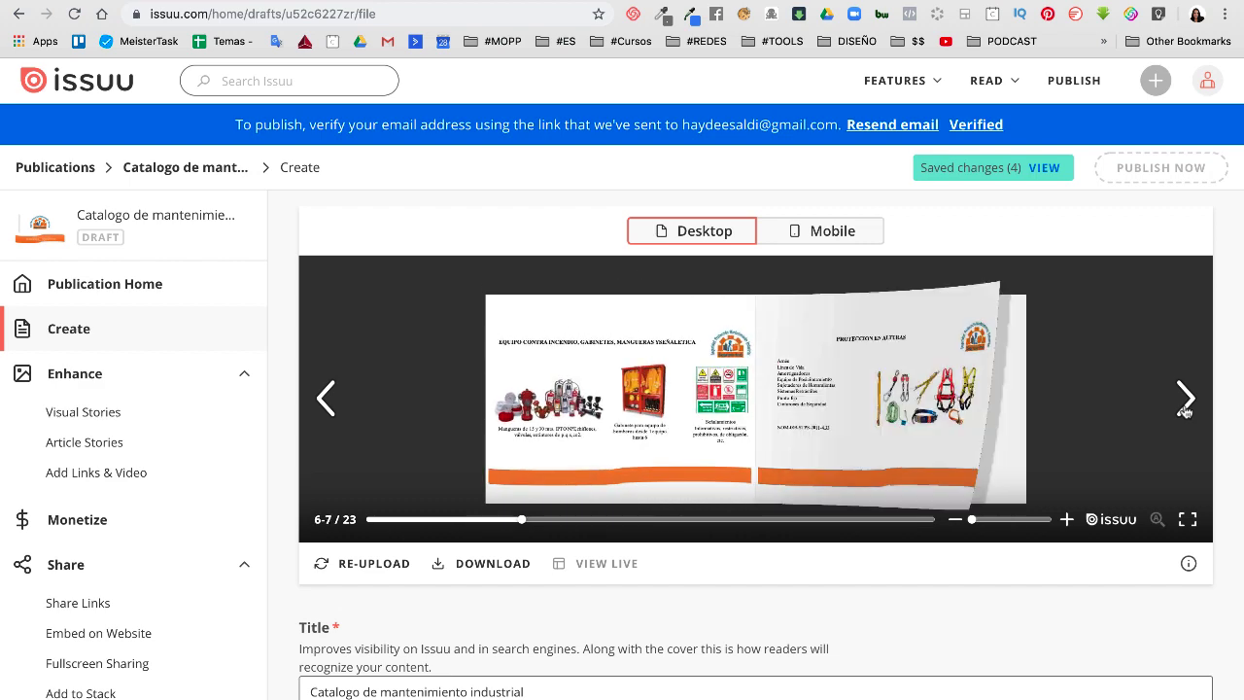
left_click(1185, 400)
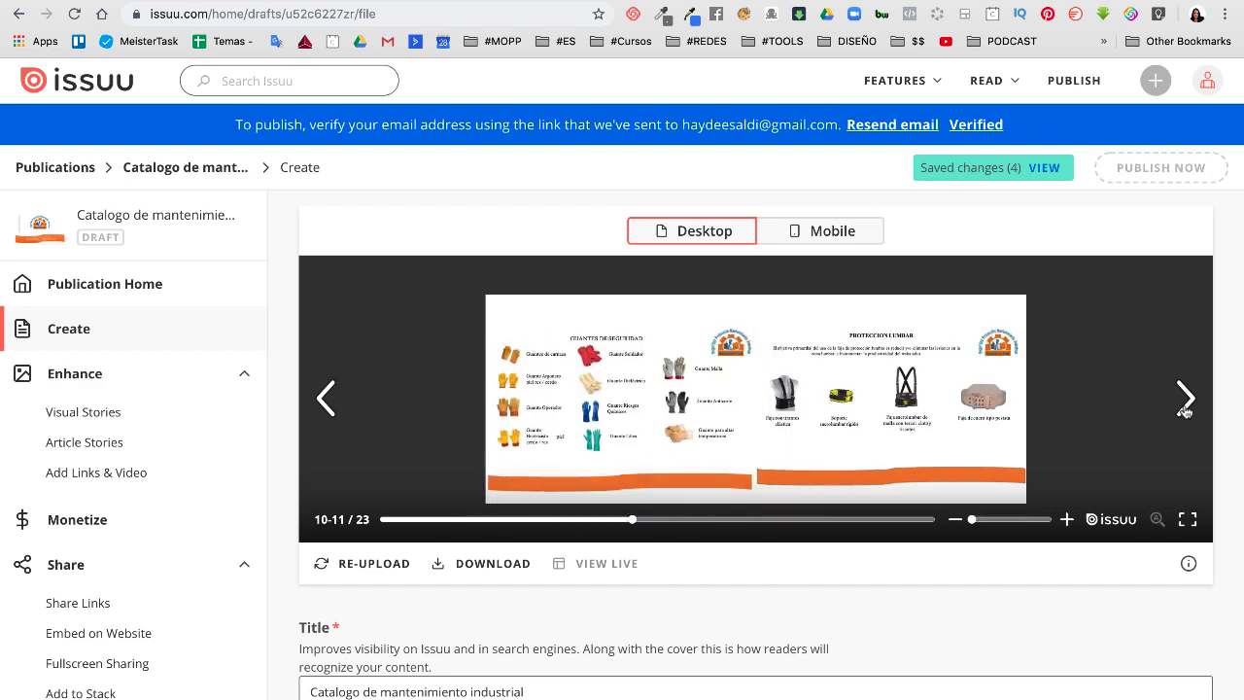
left_click(1184, 401)
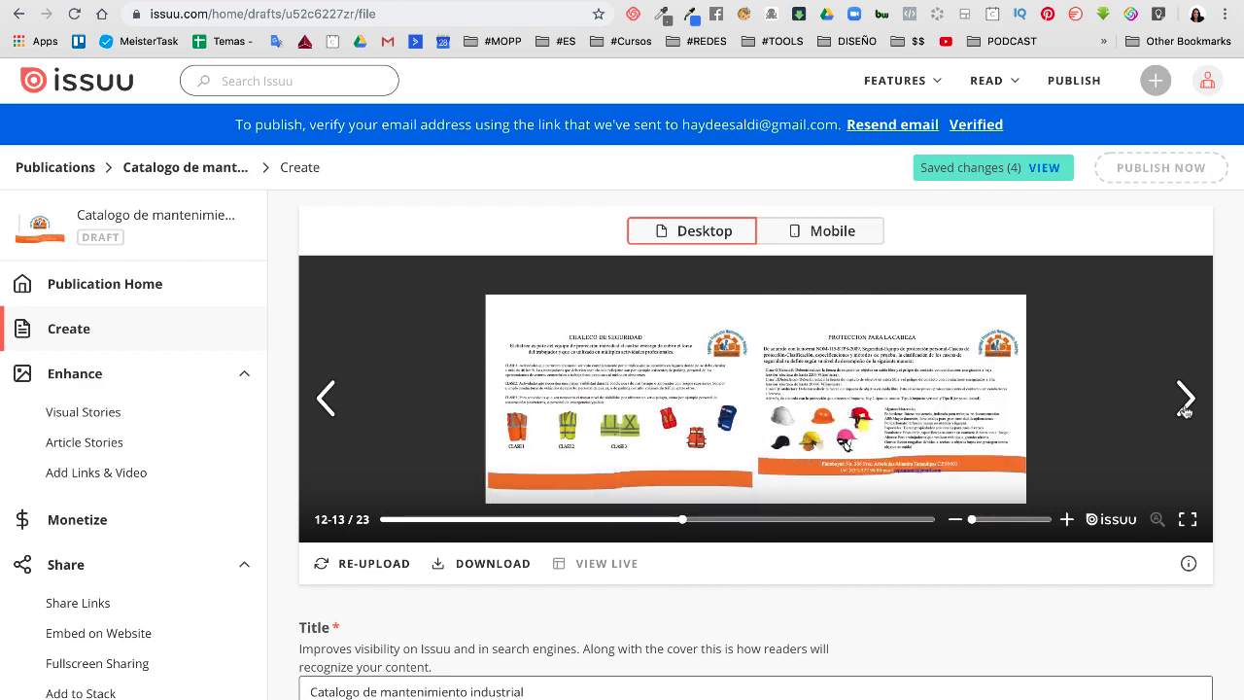
left_click(1185, 401)
left_click(1184, 401)
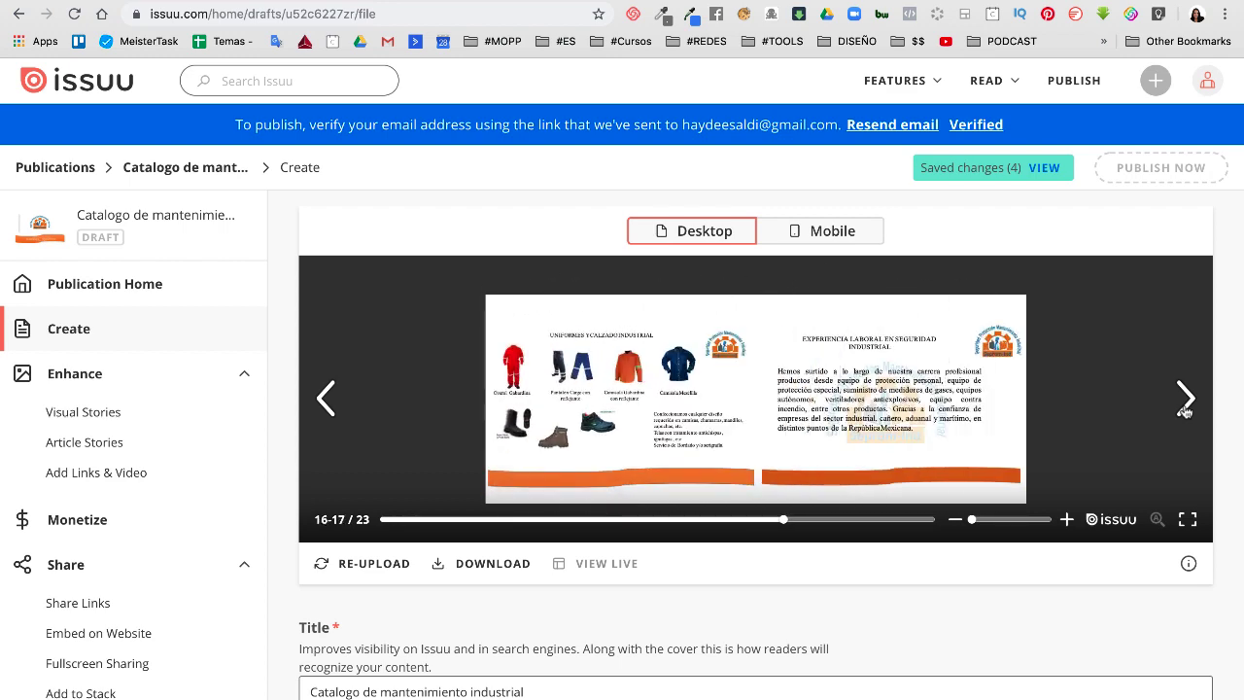
left_click(1185, 408)
left_click(1184, 408)
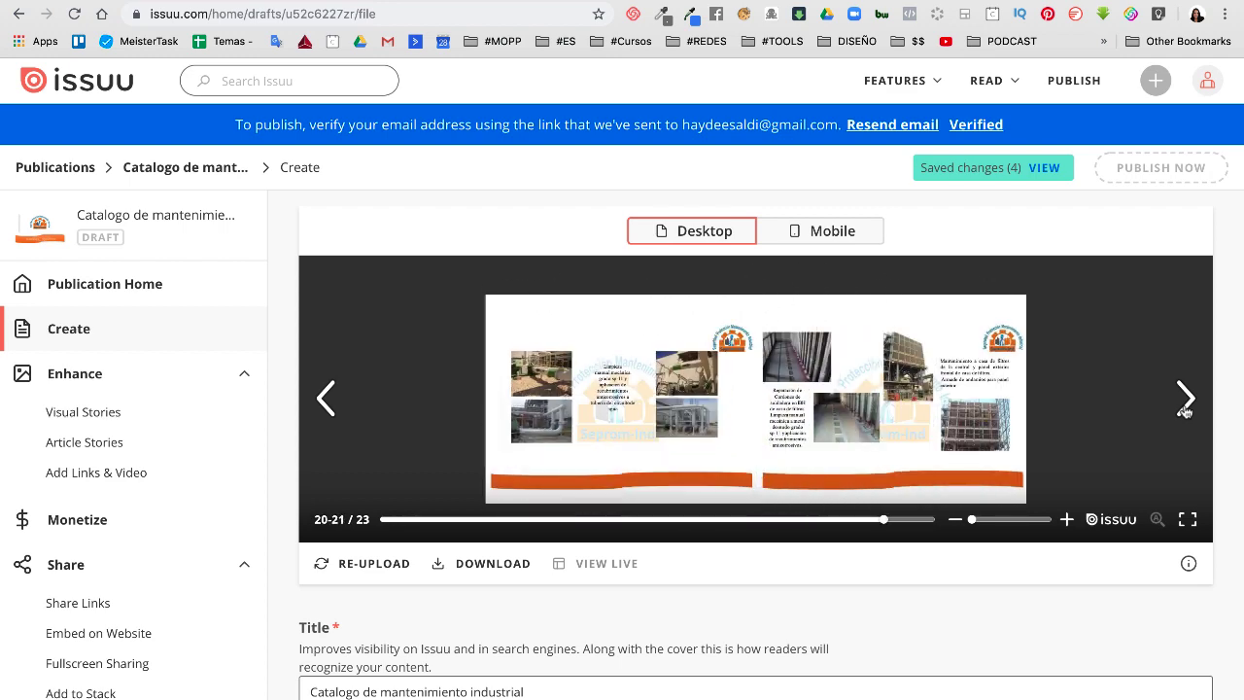
left_click(1185, 408)
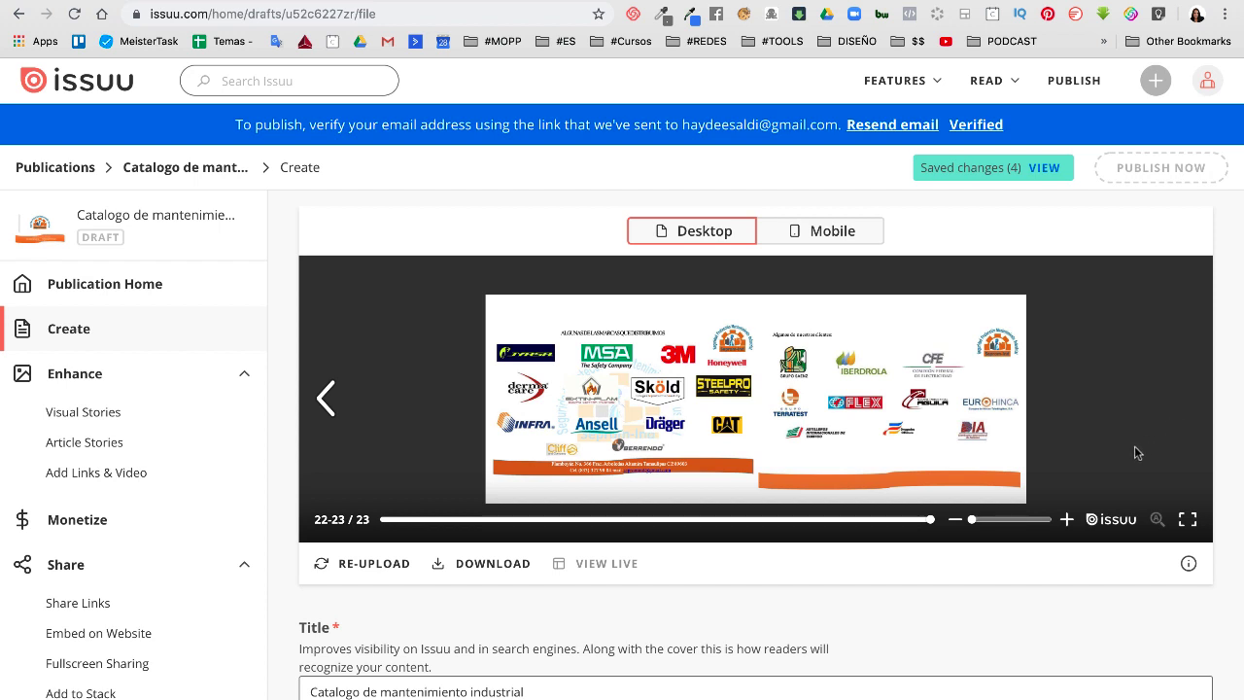
scroll(1137, 453, "up", 1)
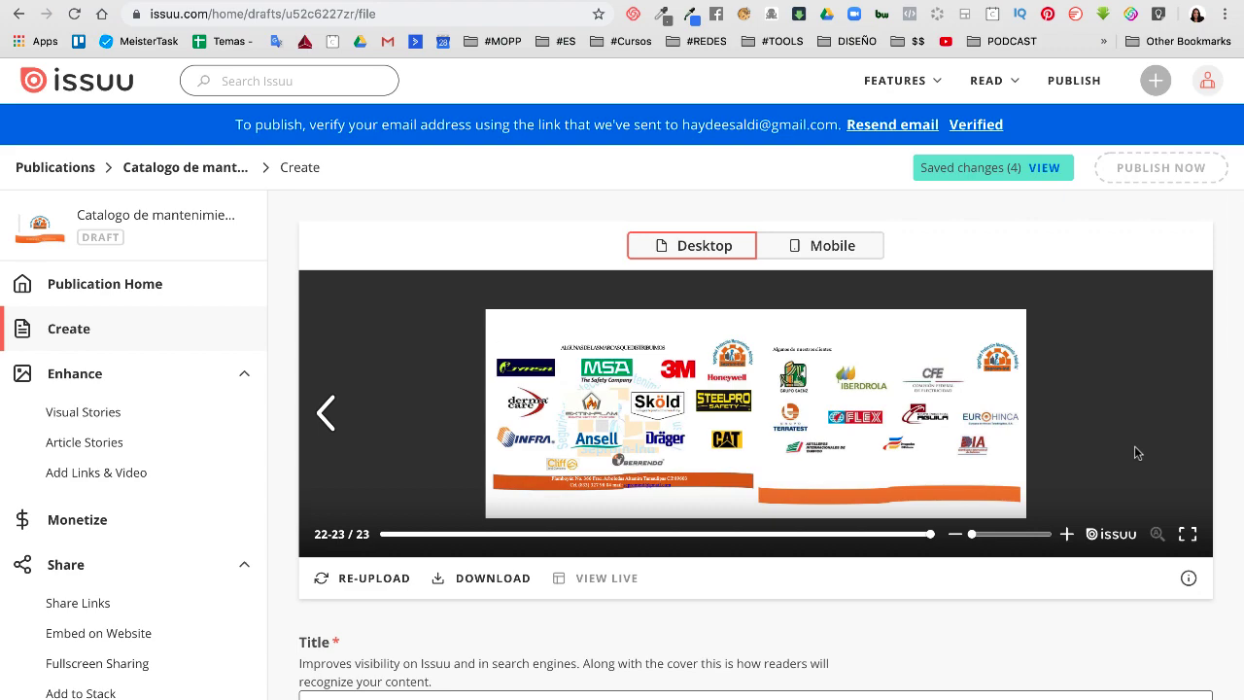
scroll(1134, 453, "down", 5)
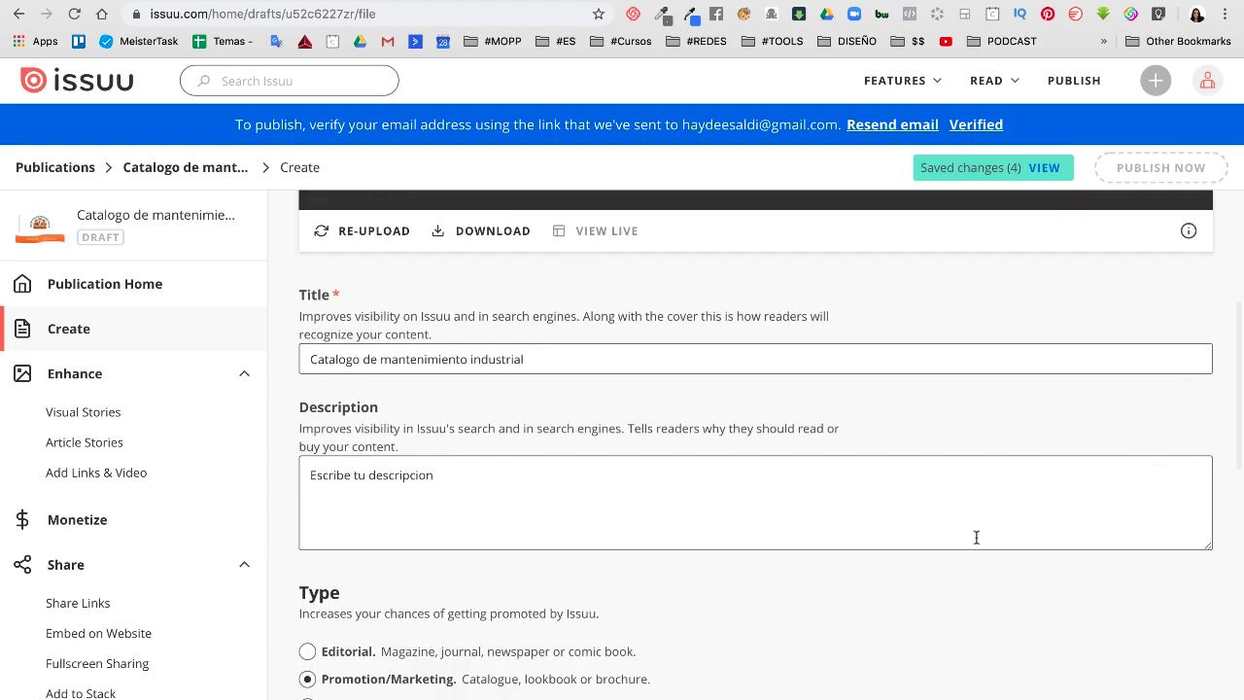
scroll(972, 549, "down", 12)
scroll(969, 560, "up", 15)
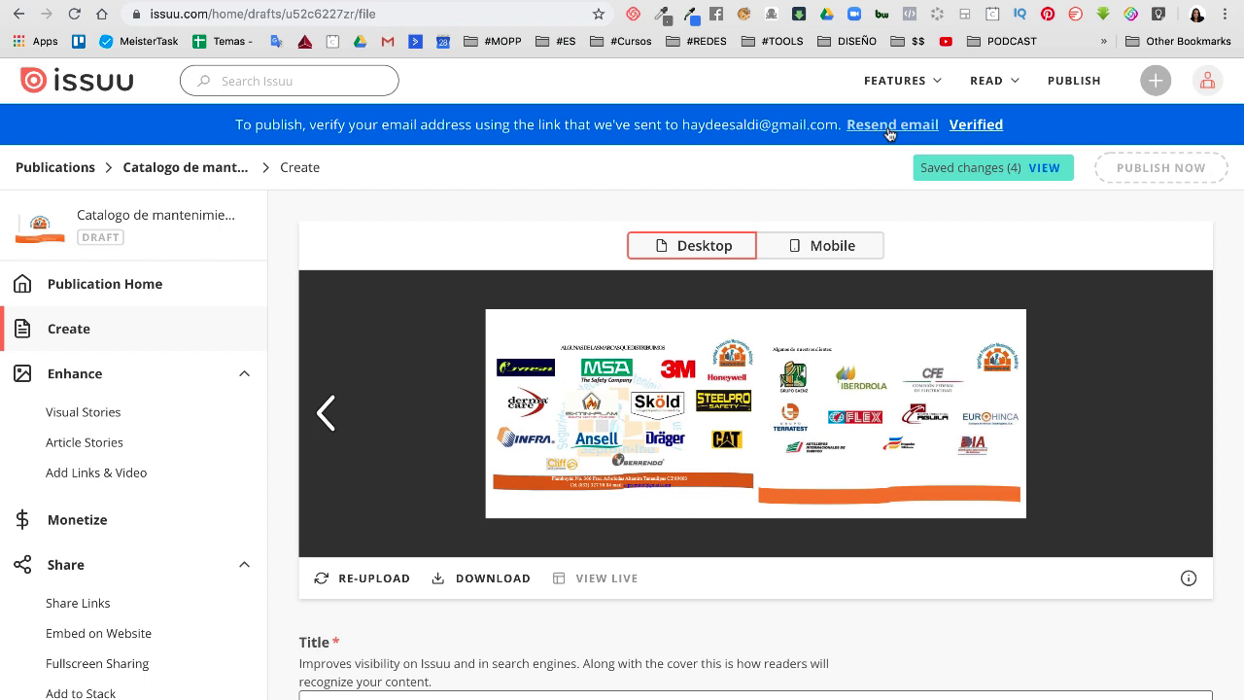
Resend the verification e-mail and load Gmail in a new tab
left_click(889, 132)
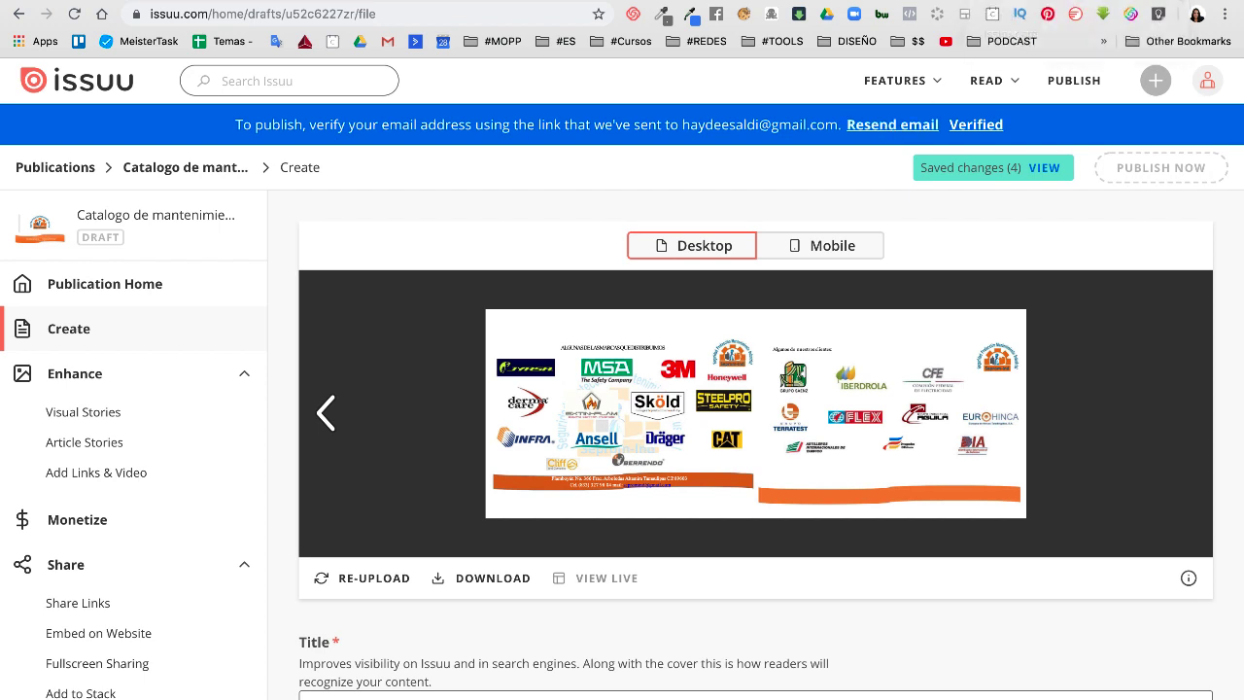
key("super+t")
left_click(388, 40)
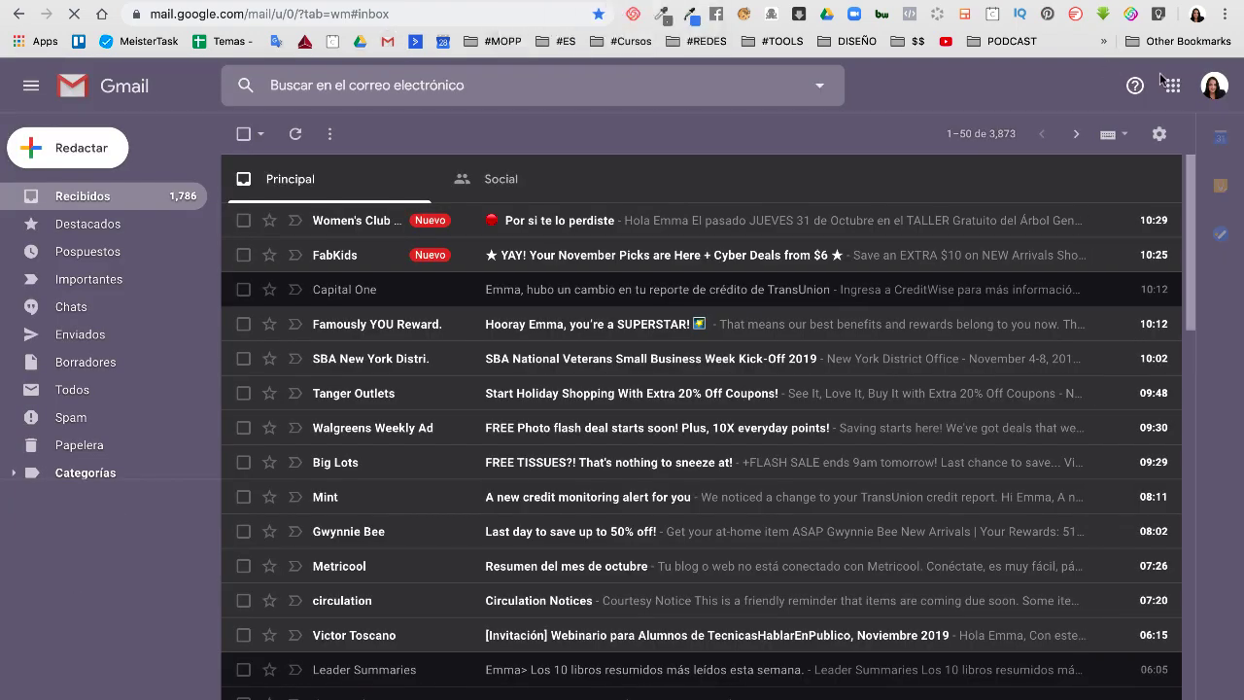
Switch to the receiving Gmail account, open 'Verify your Issuu account' and confirm the e-mail
left_click(1214, 87)
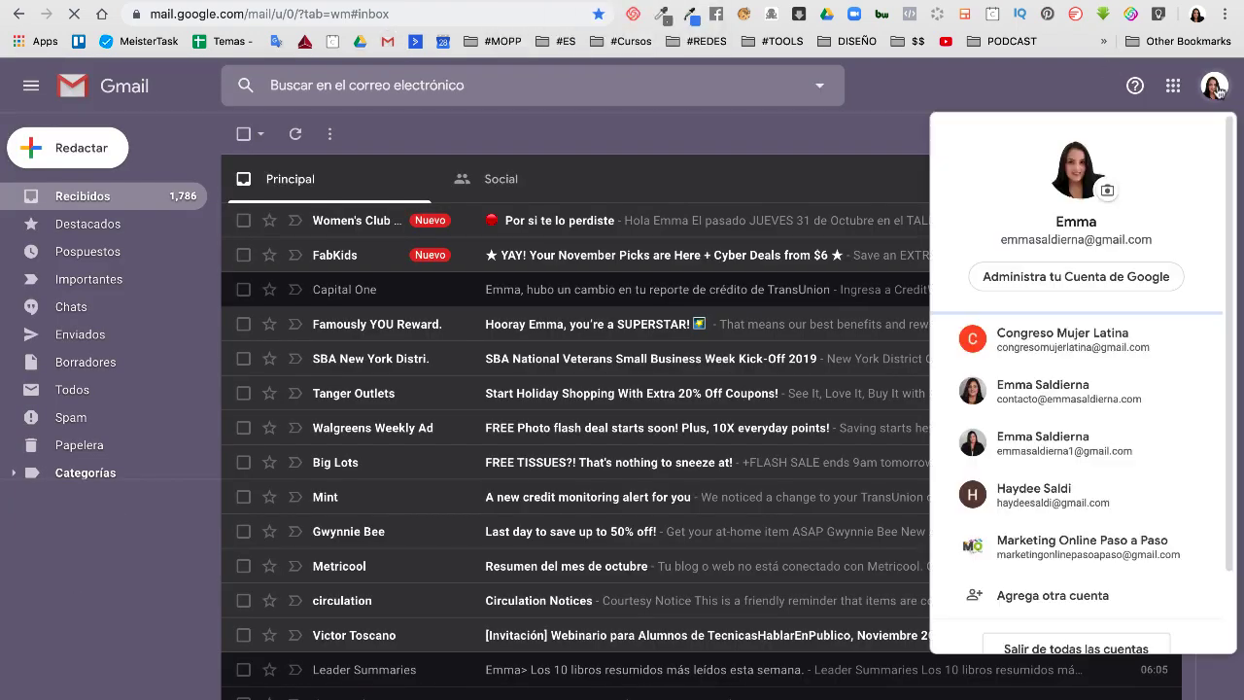
left_click(1039, 496)
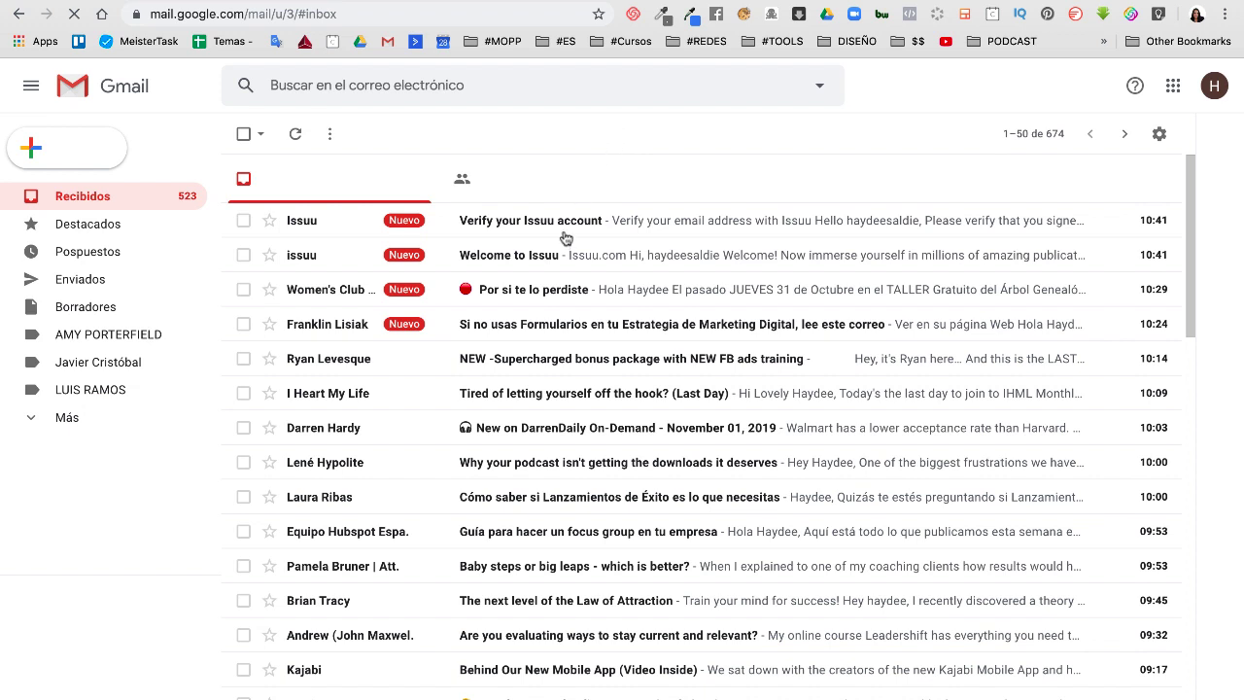
left_click(565, 229)
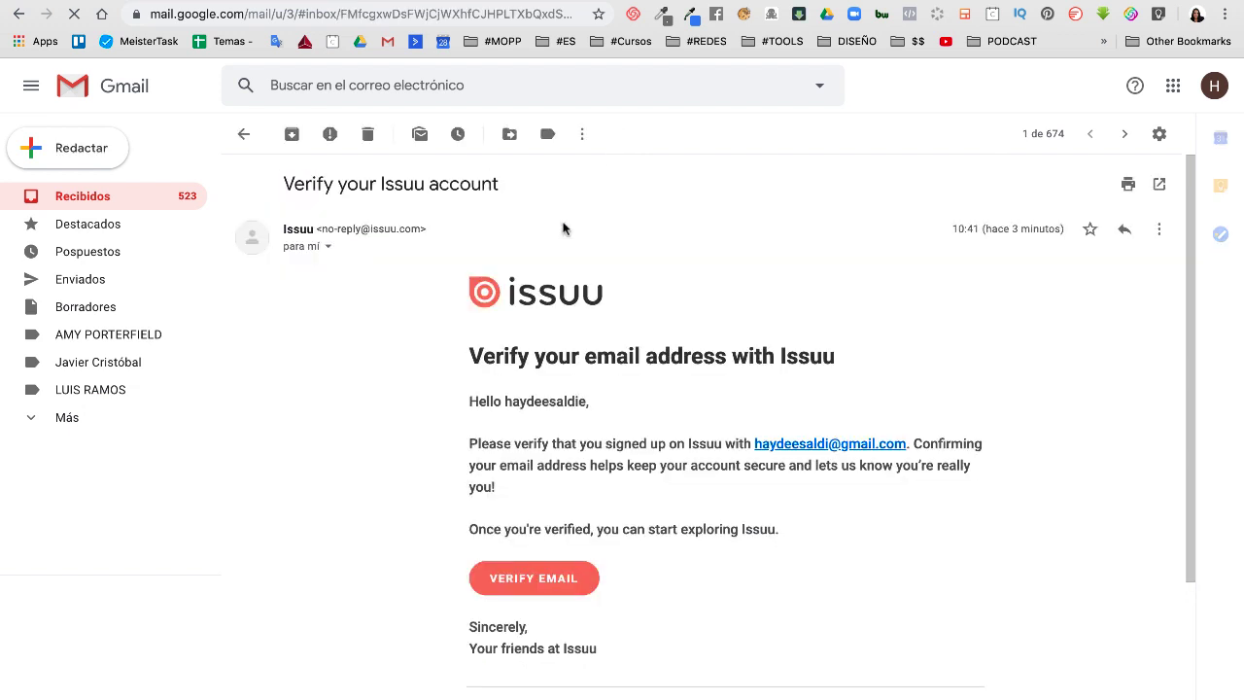
left_click(554, 575)
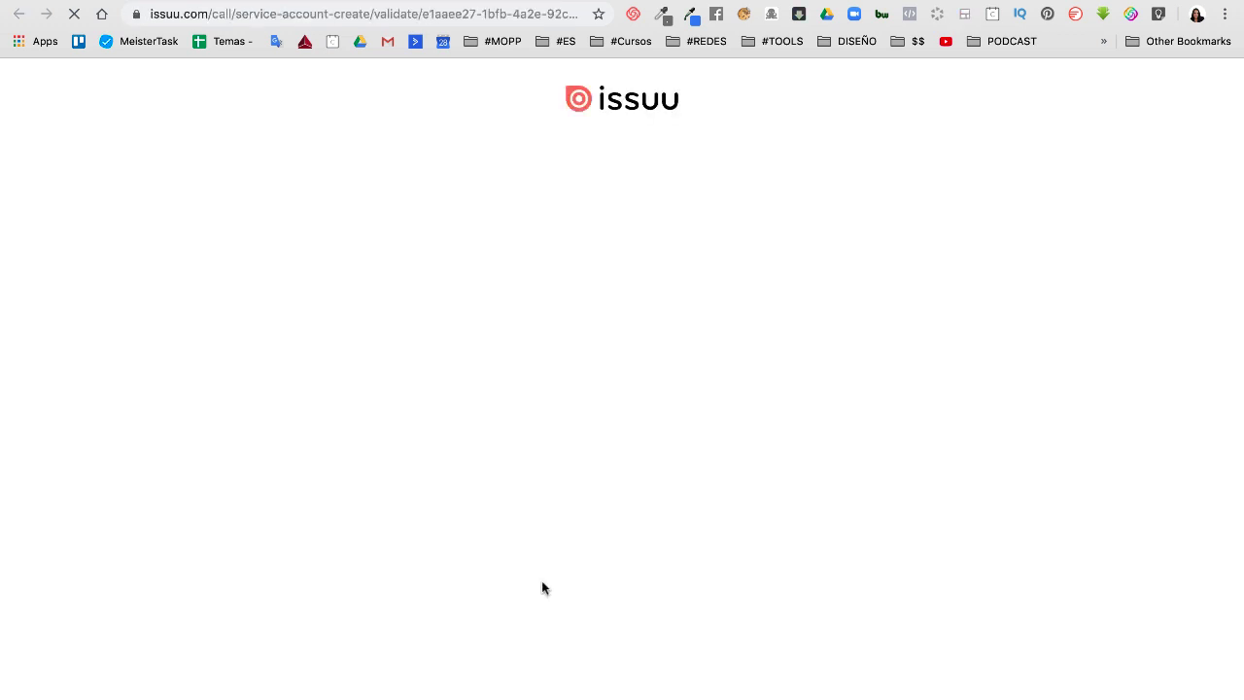
left_click(622, 277)
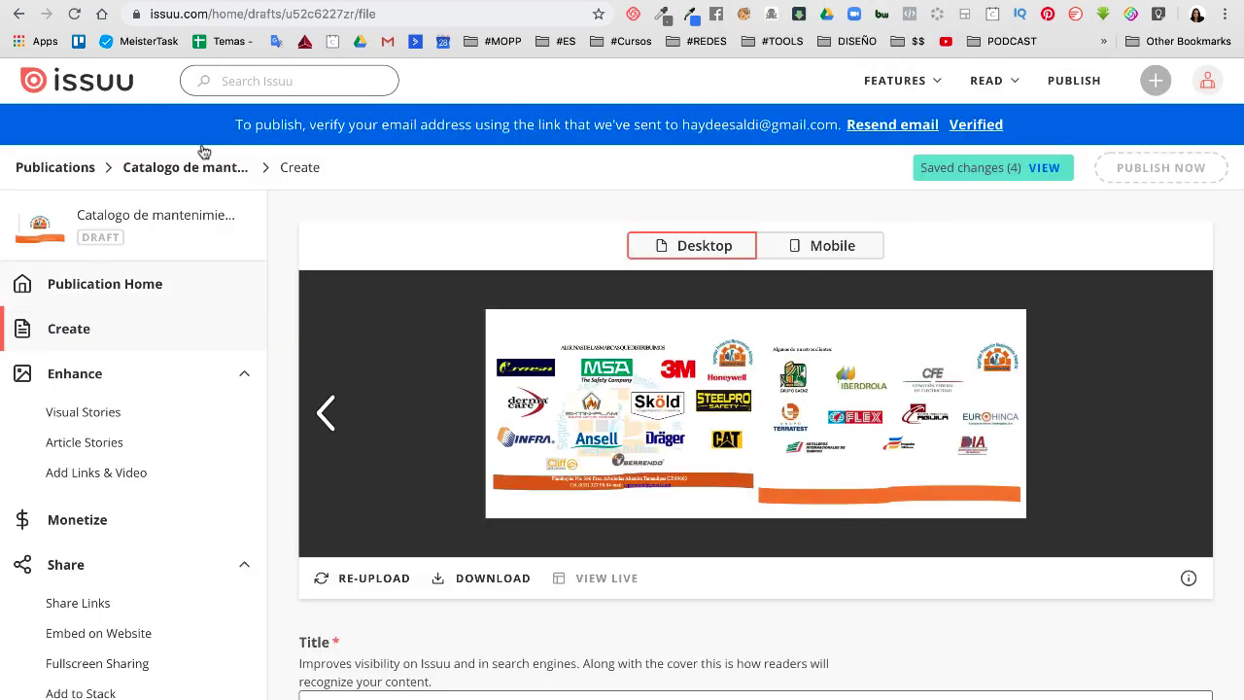
Reload the verified draft and publish the maintenance catalog now
scroll(88, 330, "down", 1)
scroll(85, 337, "up", 1)
left_click(976, 125)
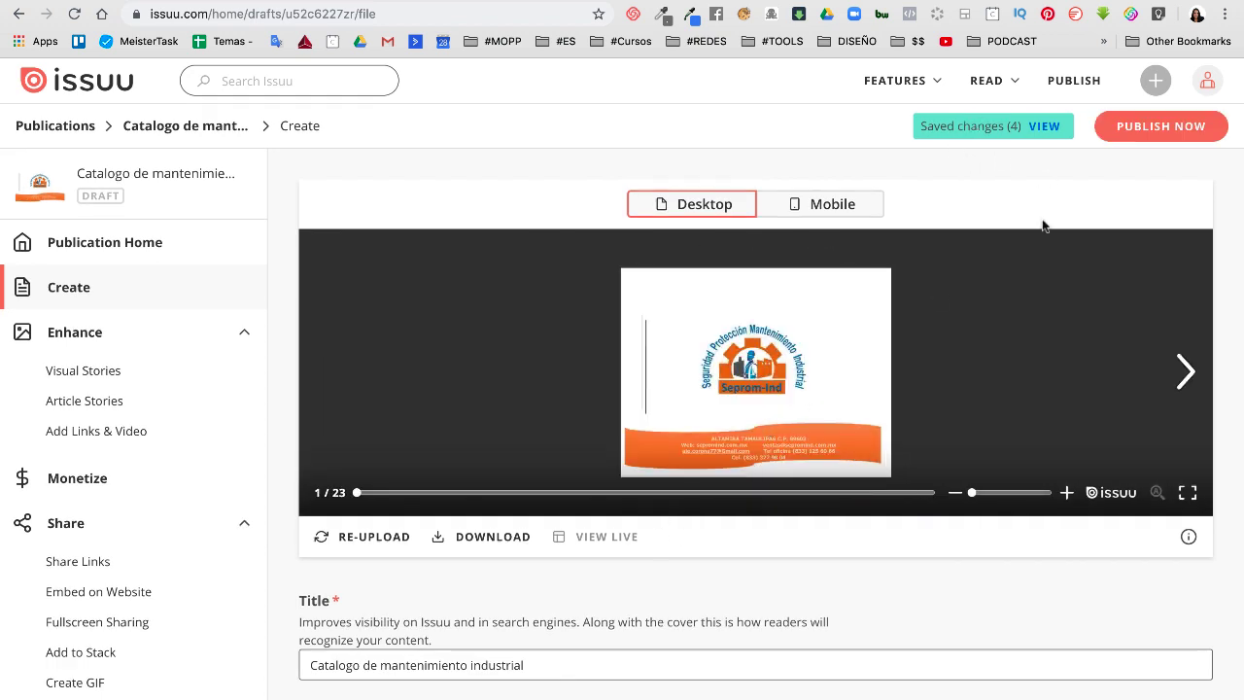
left_click(1160, 134)
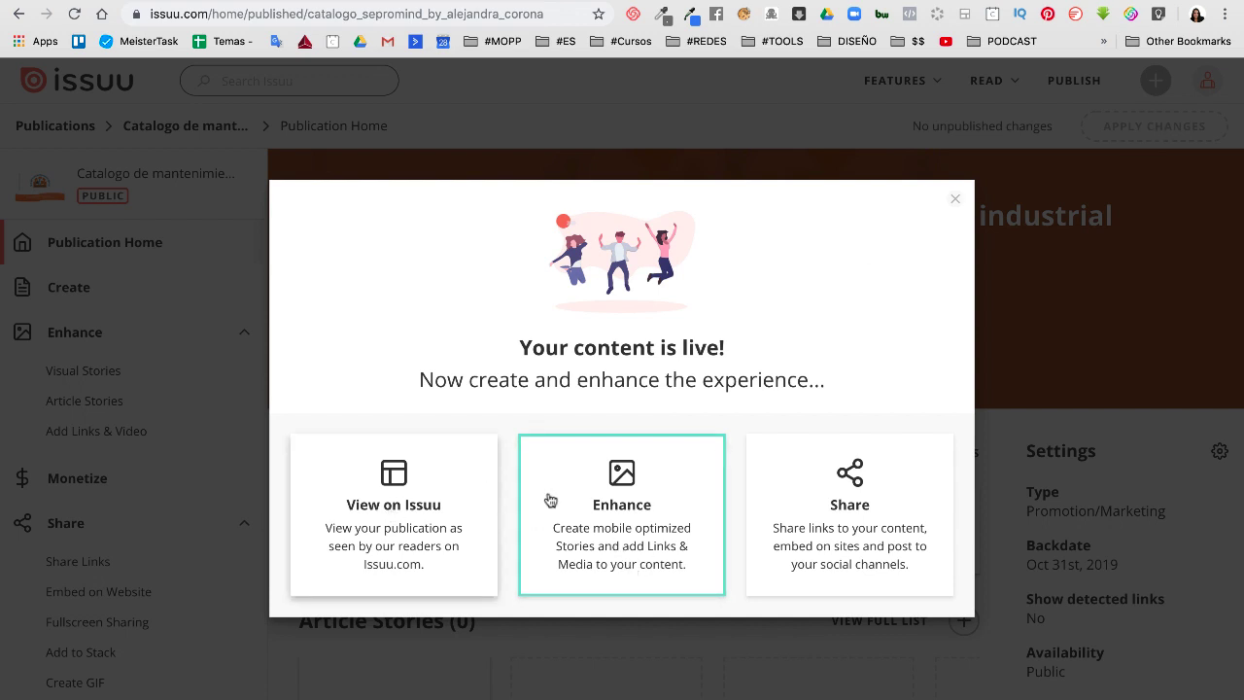
Copy the publication's public Issuu link from the Share page
left_click(820, 553)
scroll(733, 608, "down", 1)
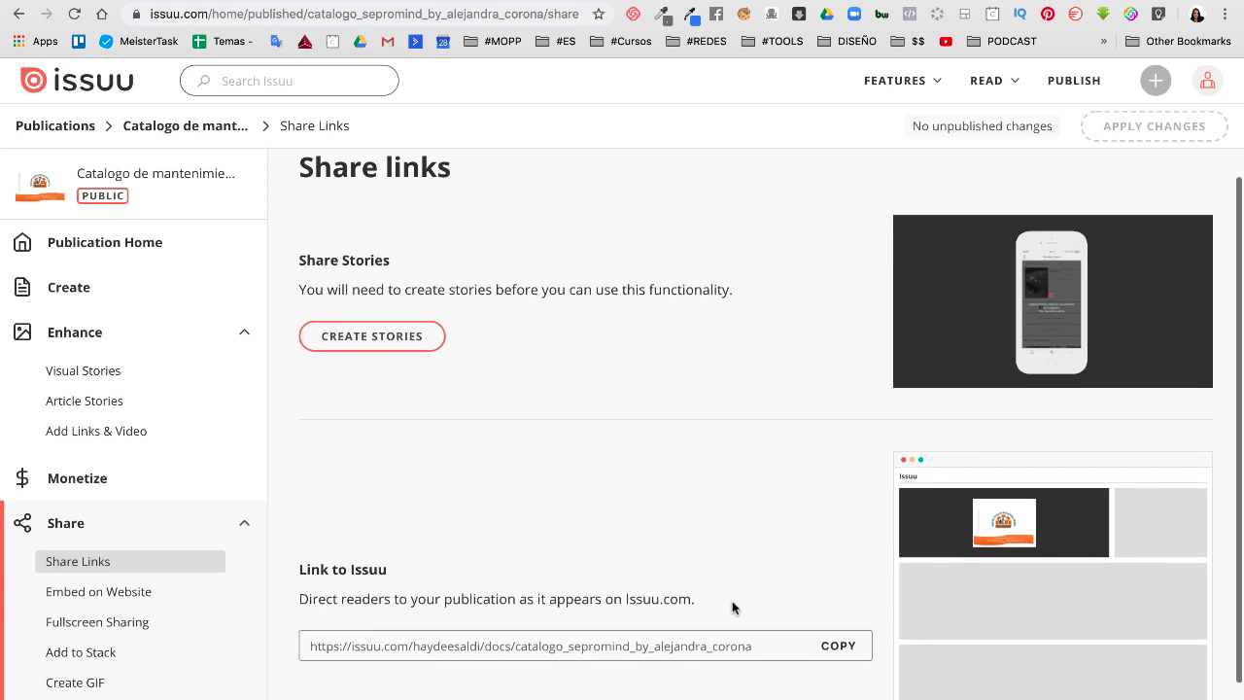
scroll(733, 607, "down", 3)
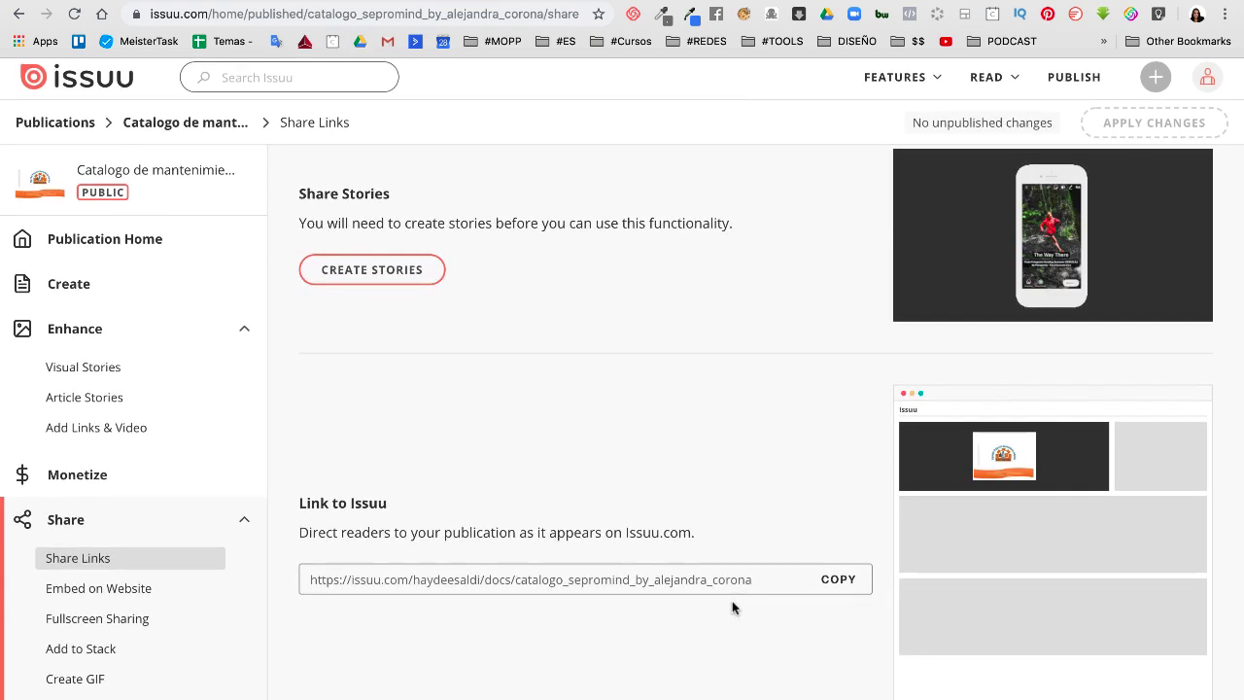
left_click(838, 584)
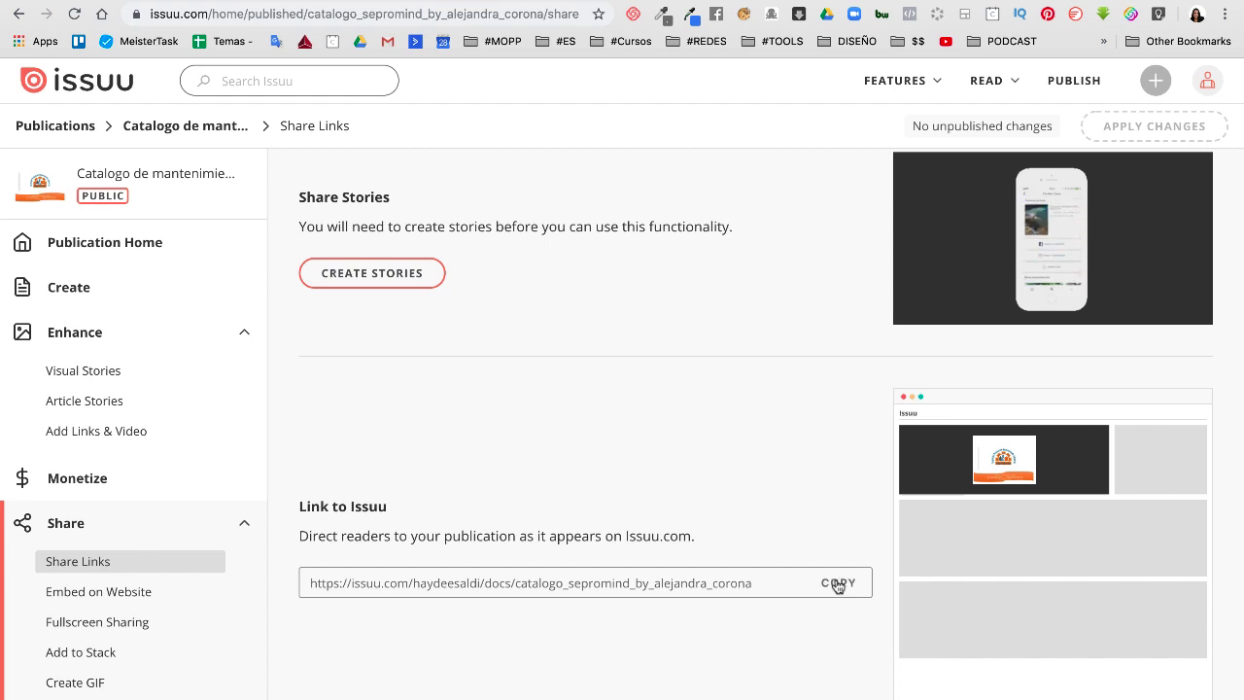
mouse_move(686, 692)
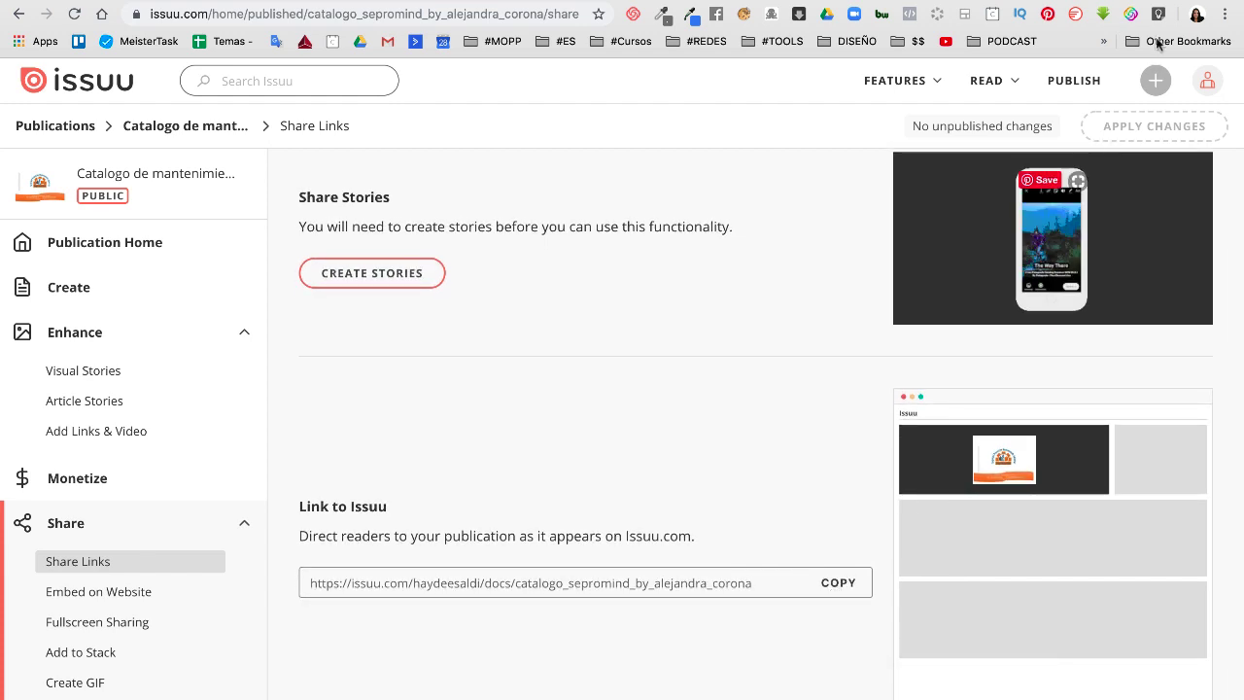
Open the copied catalog link in a new browser tab
key("super+t")
key("super+v")
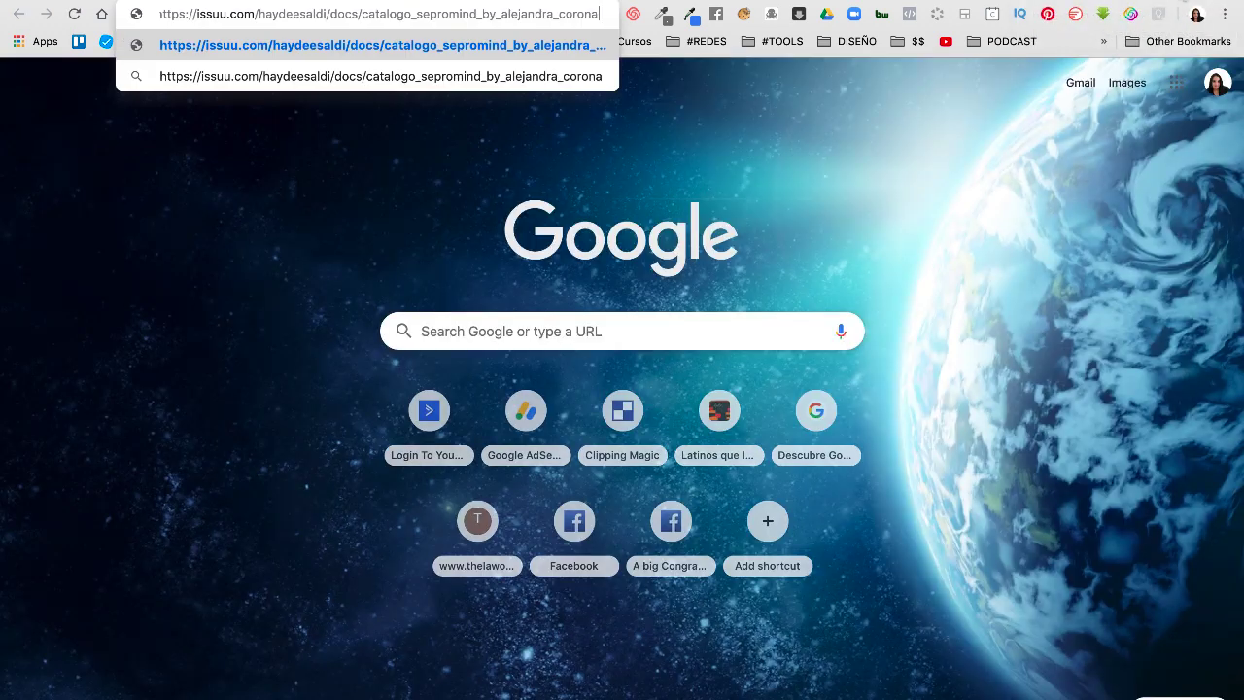
key("Return")
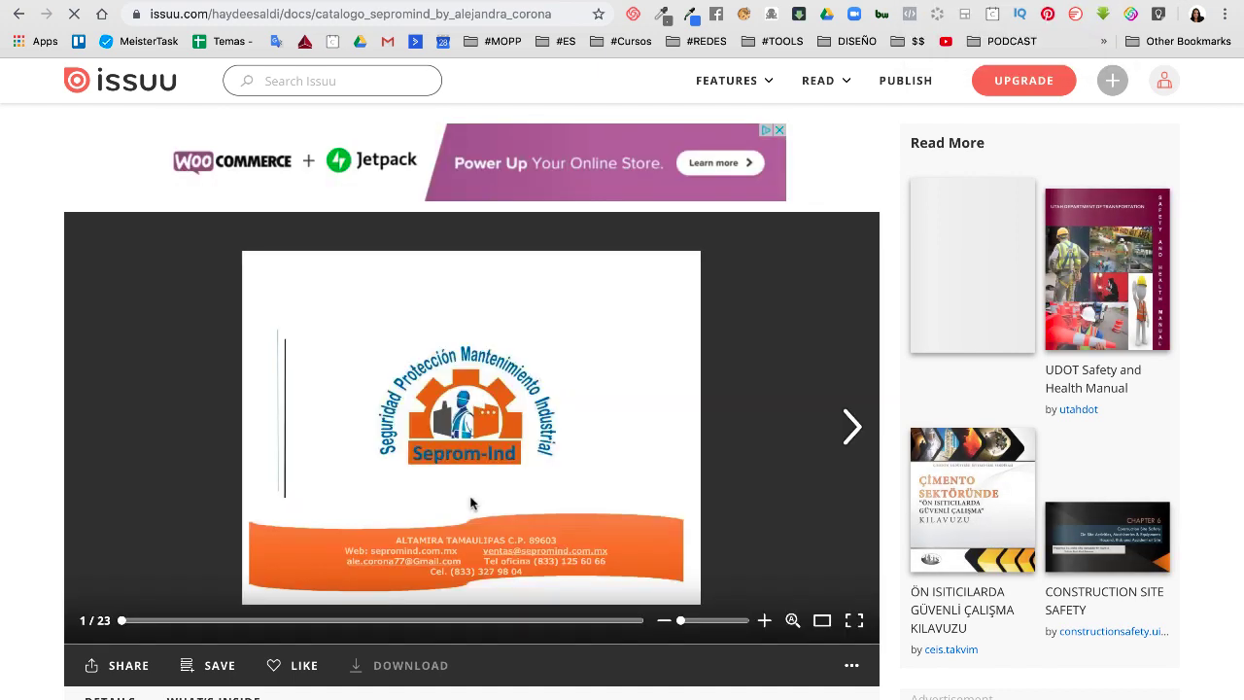
Page forward seven spreads through the middle of the catalog flipbook
scroll(471, 503, "down", 3)
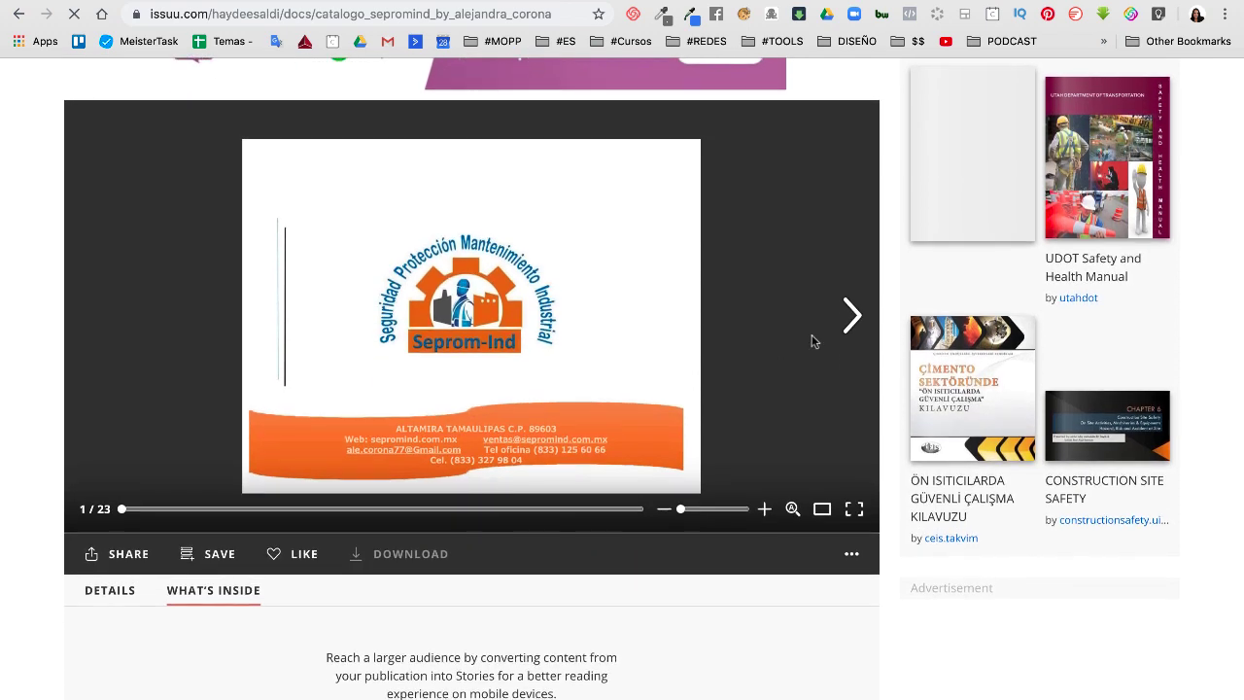
left_click(850, 315)
left_click(851, 315)
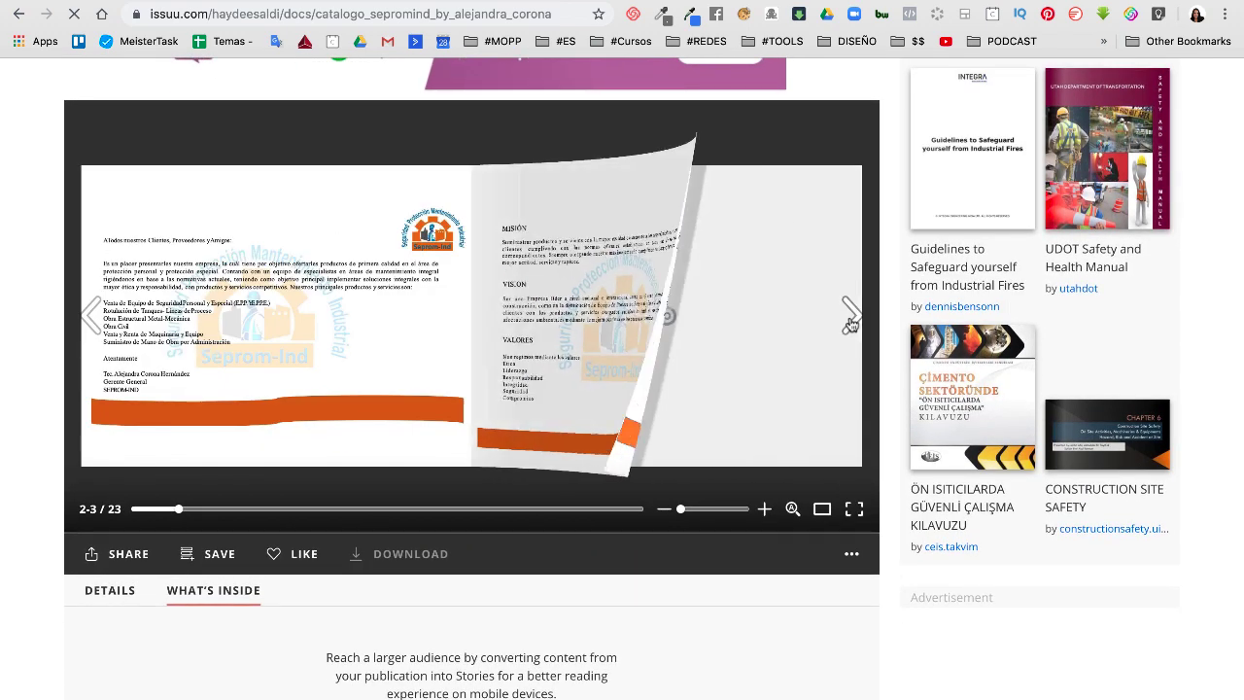
left_click(850, 321)
left_click(850, 321)
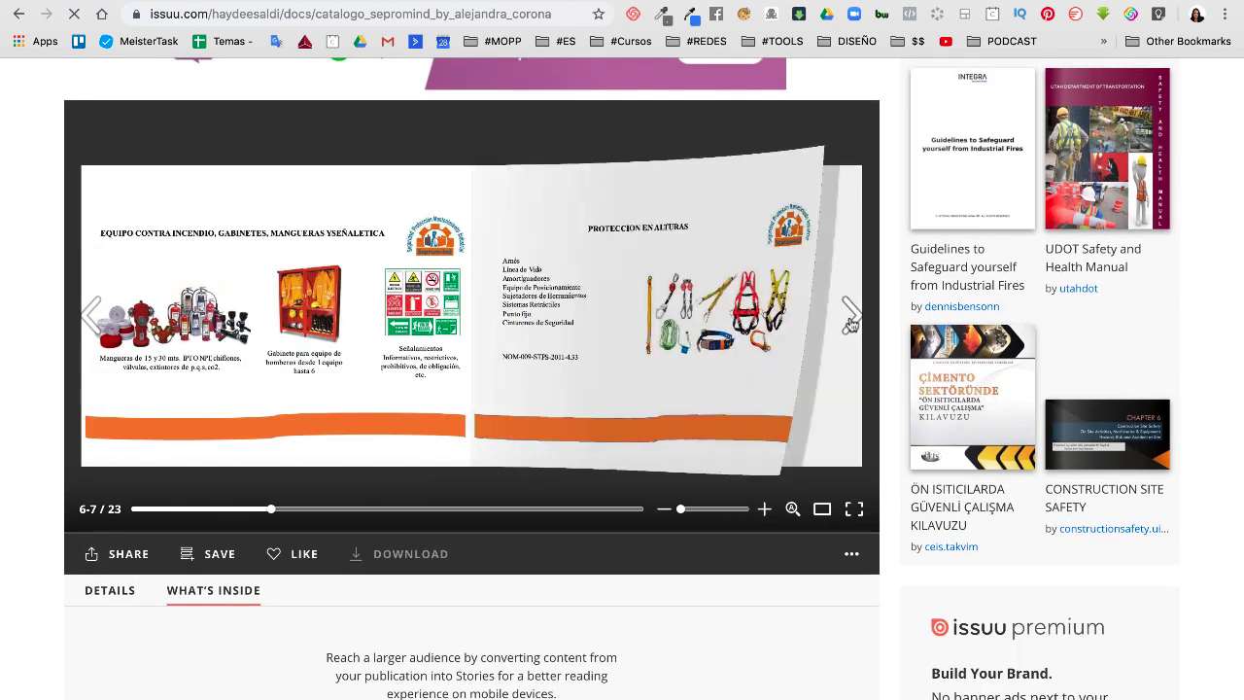
left_click(851, 321)
left_click(850, 321)
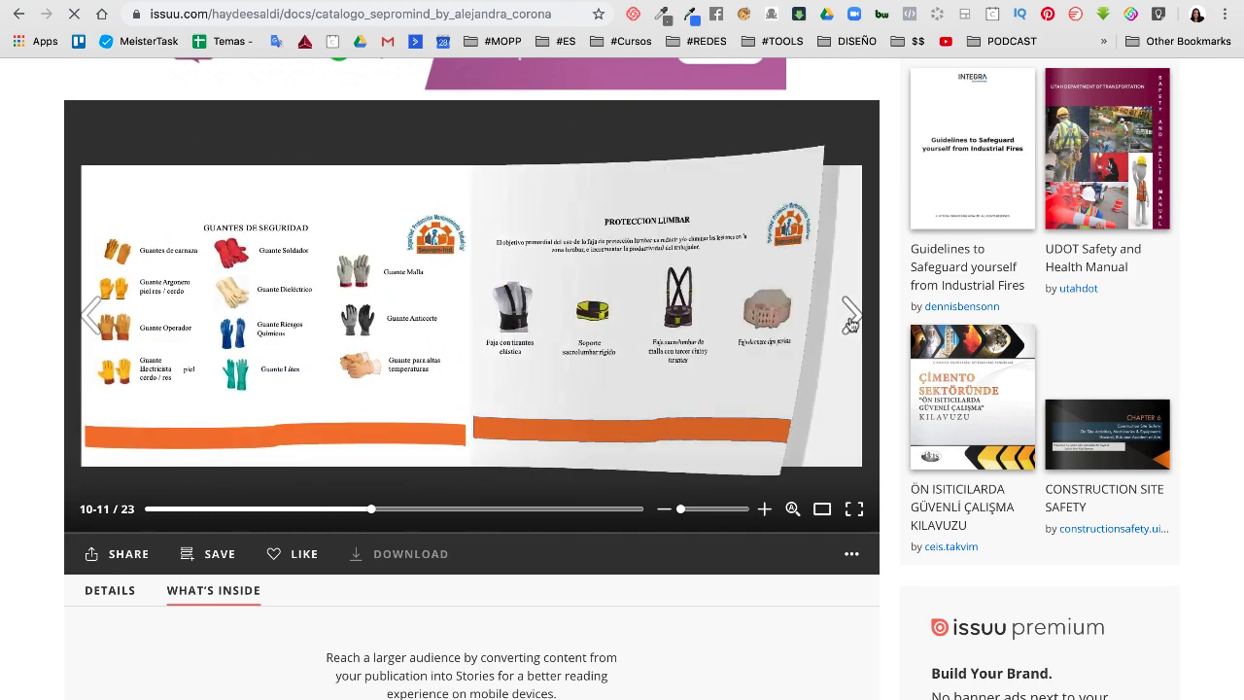
left_click(850, 321)
scroll(633, 578, "down", 5)
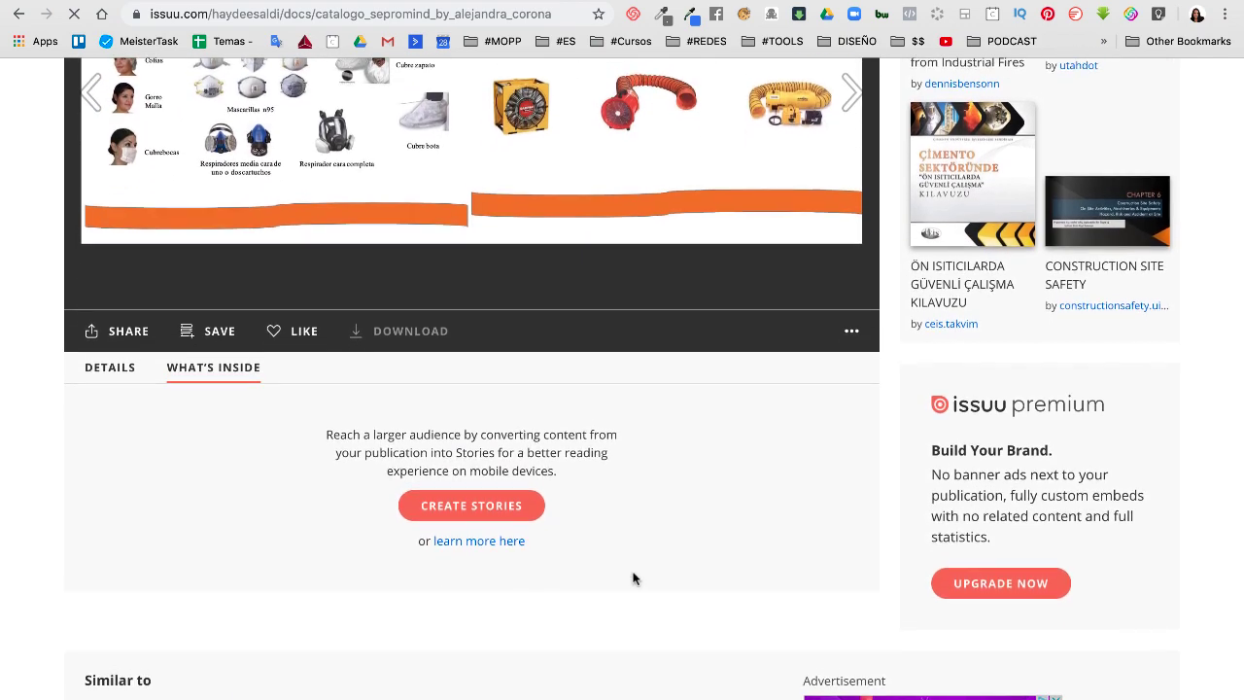
scroll(633, 578, "up", 3)
scroll(633, 577, "up", 1)
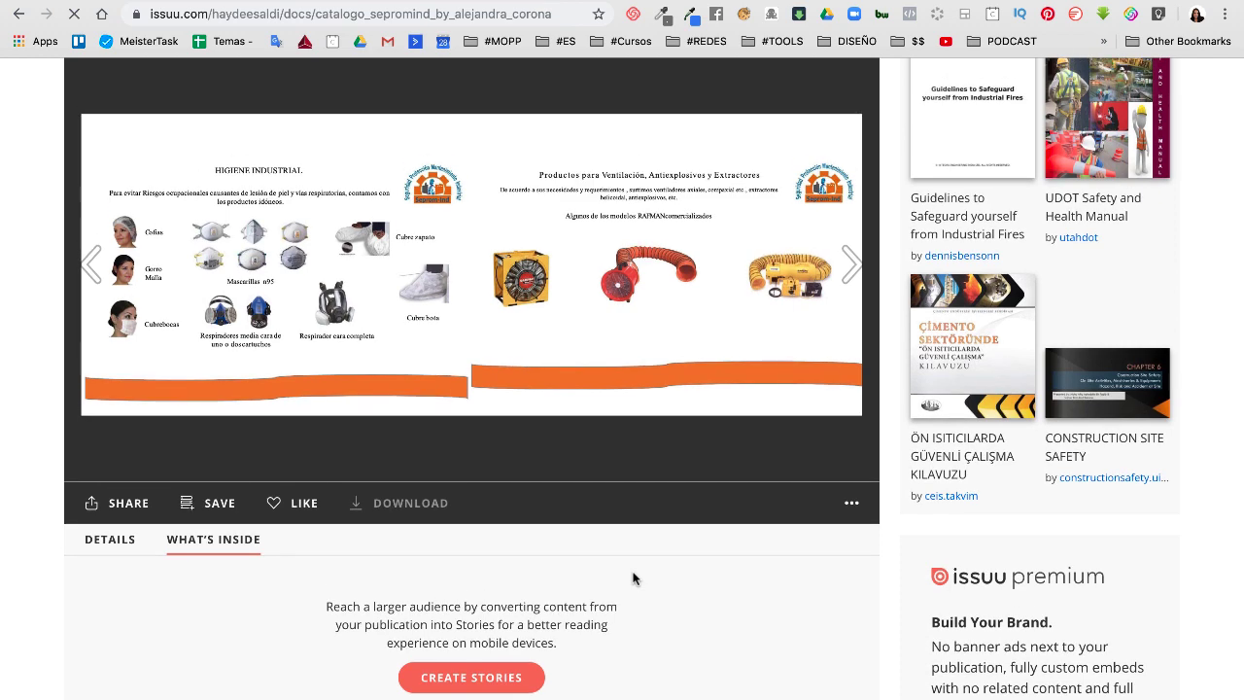
Continue to the final spread, pages 22-23 of 23, showing the brand and client logos
left_click(851, 266)
left_click(851, 266)
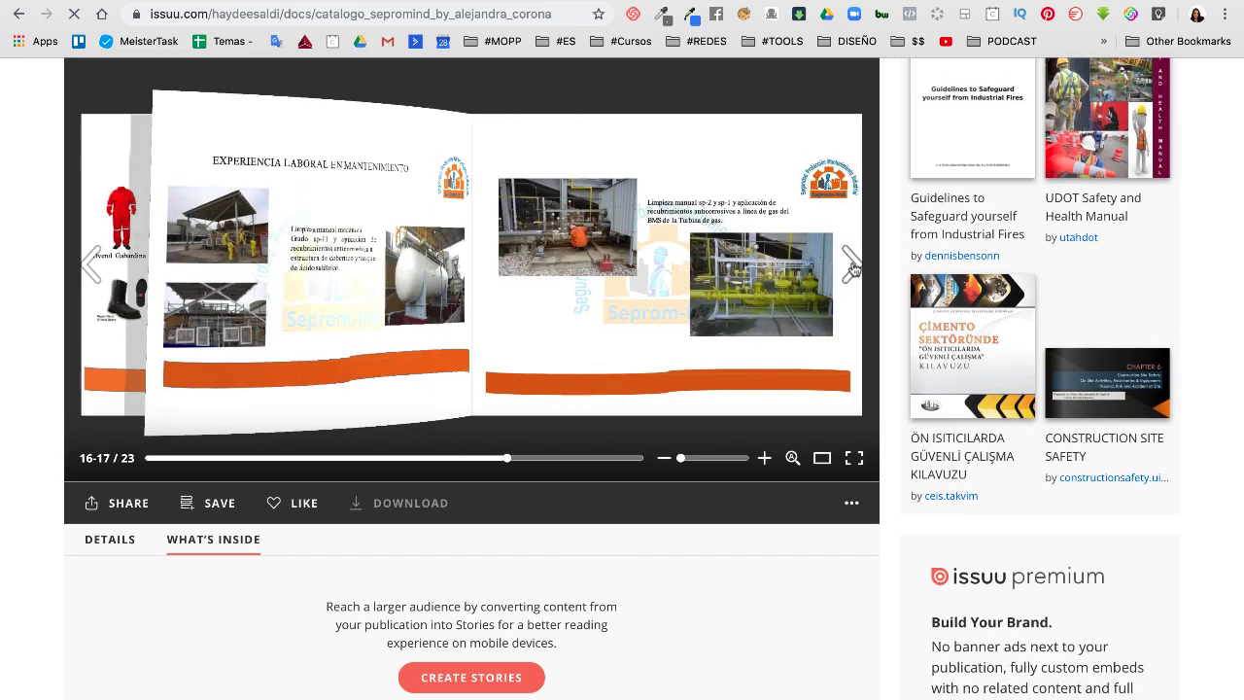
left_click(851, 266)
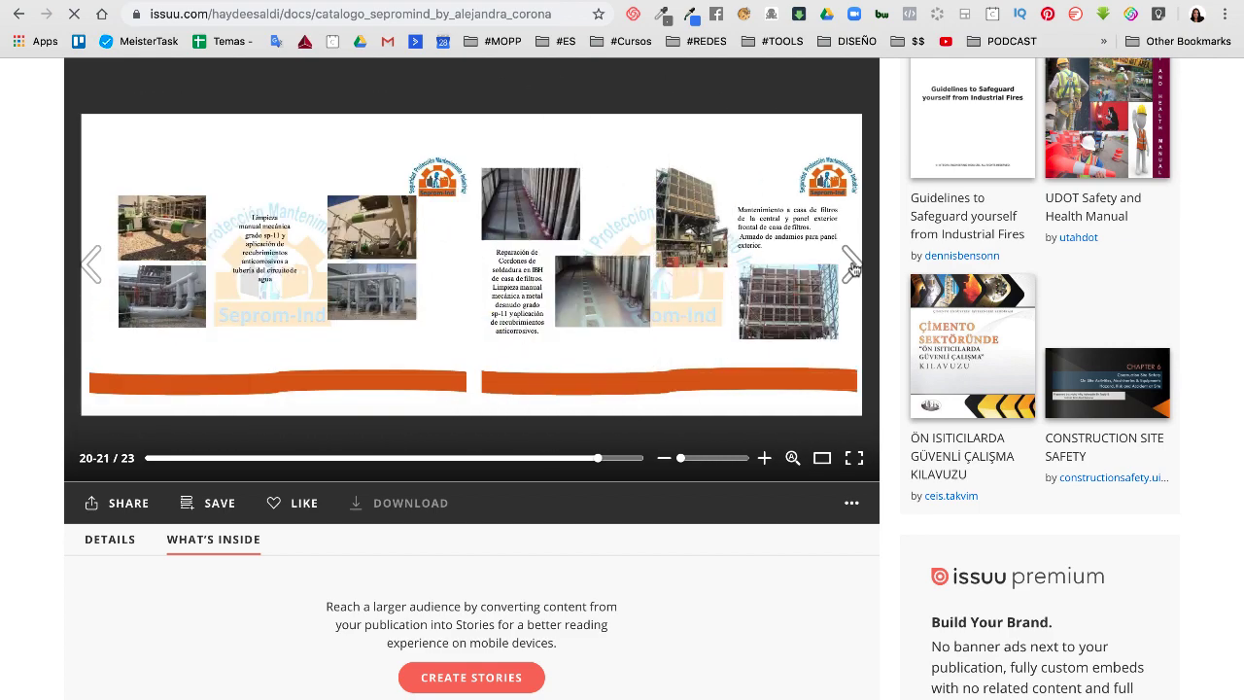
left_click(851, 267)
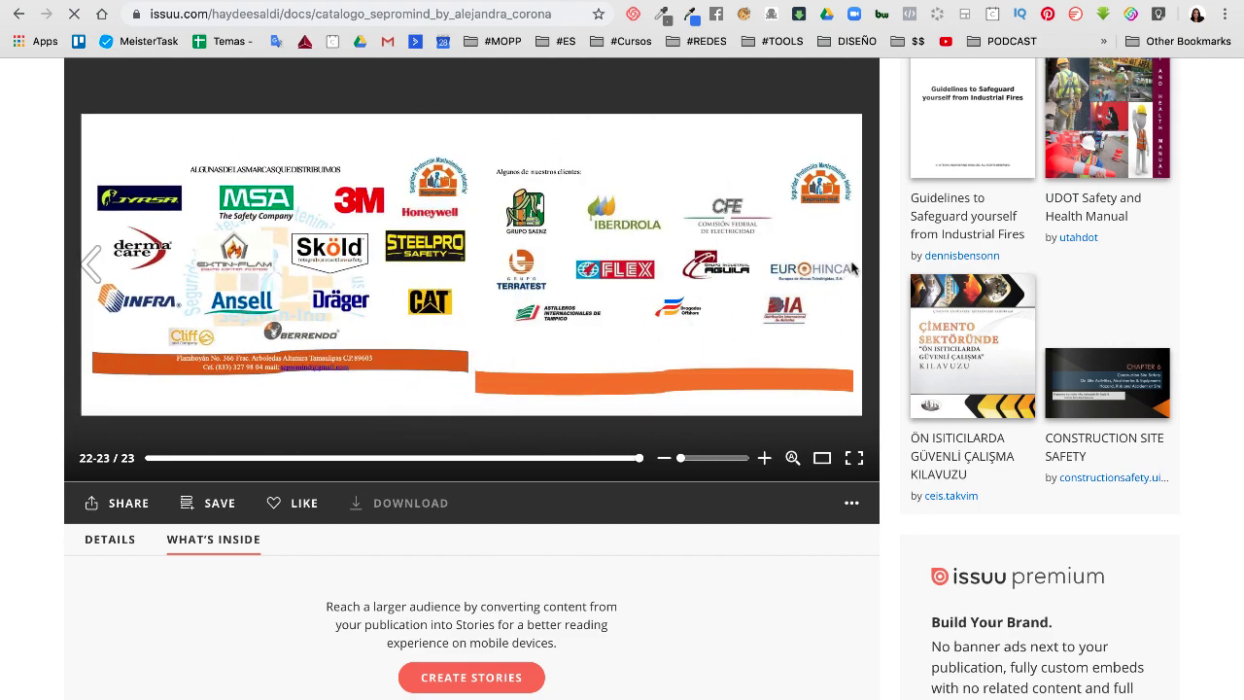
scroll(852, 268, "down", 5)
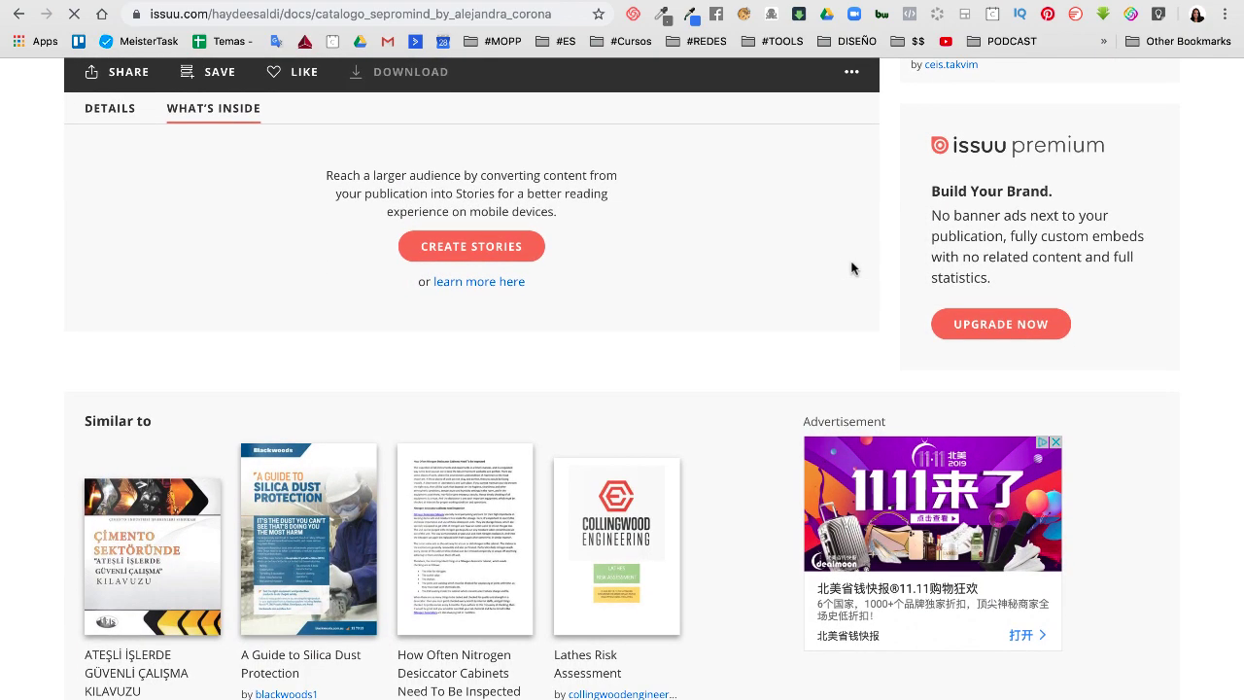
scroll(851, 268, "up", 2)
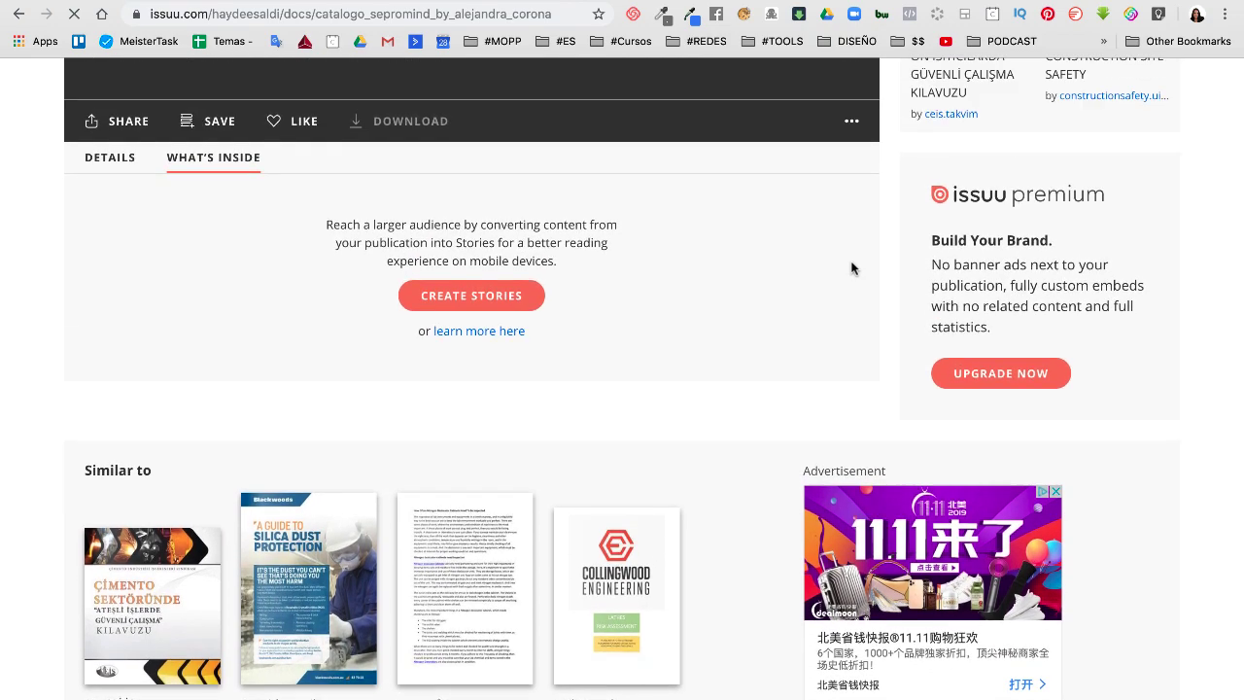
scroll(851, 268, "up", 5)
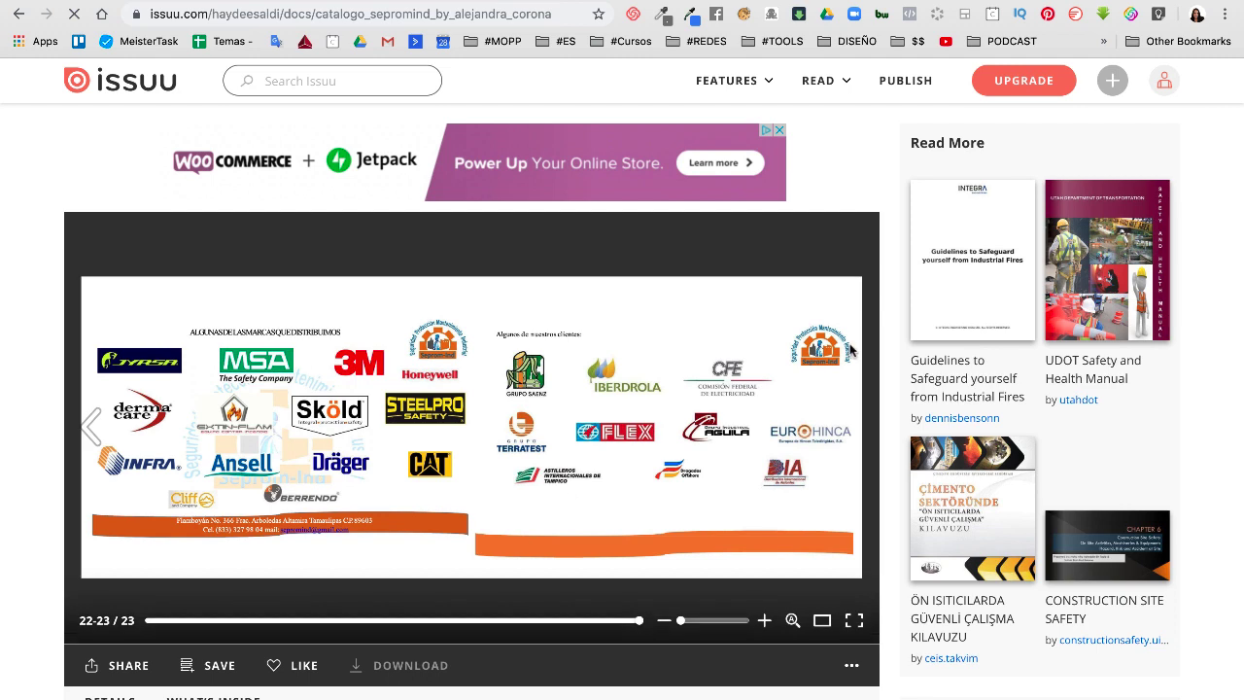
scroll(564, 617, "down", 1)
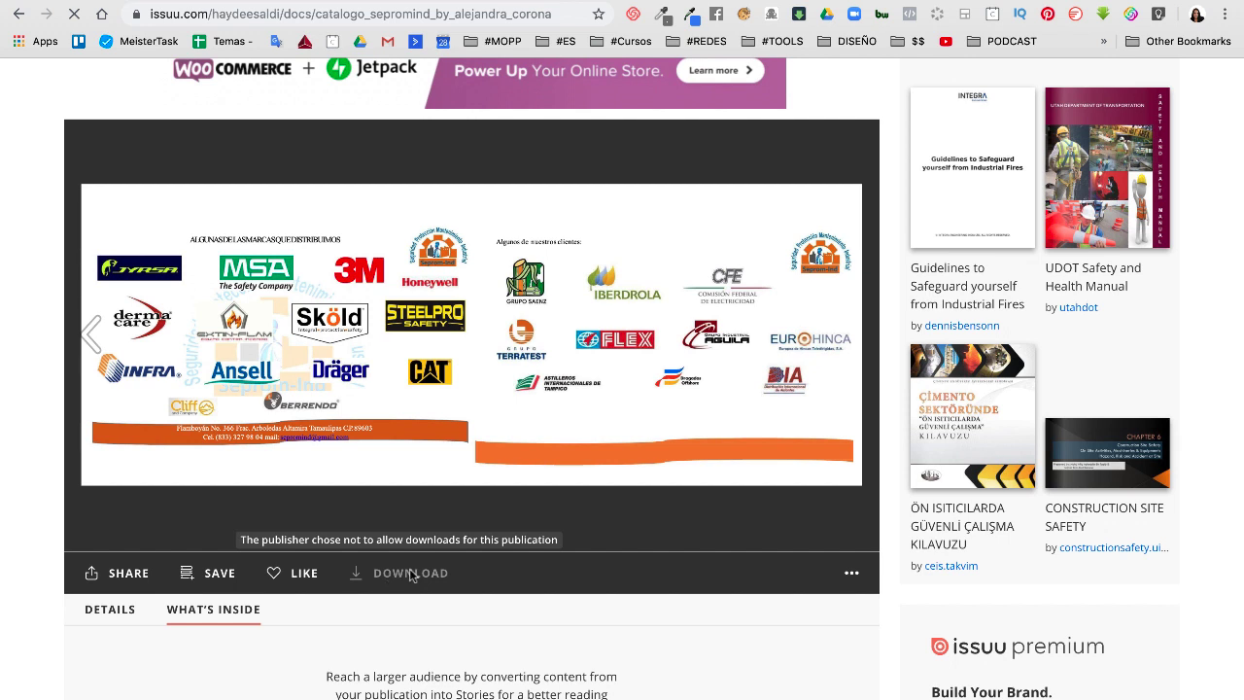
left_click(852, 578)
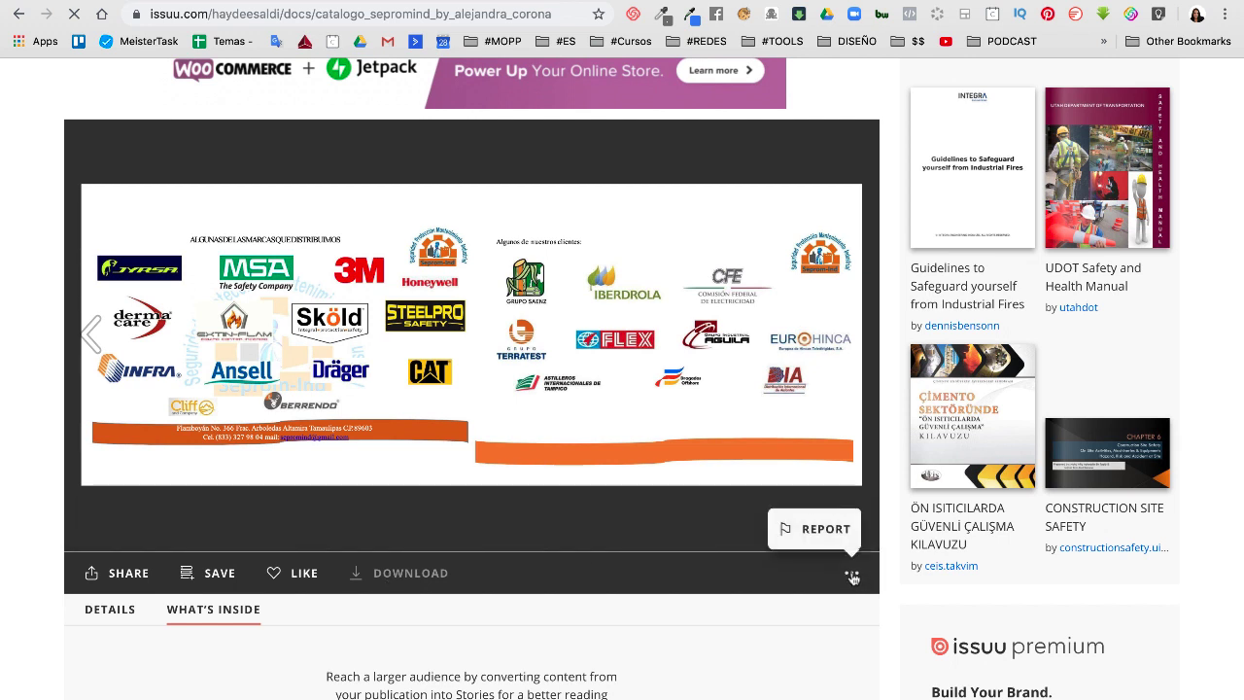
left_click(111, 575)
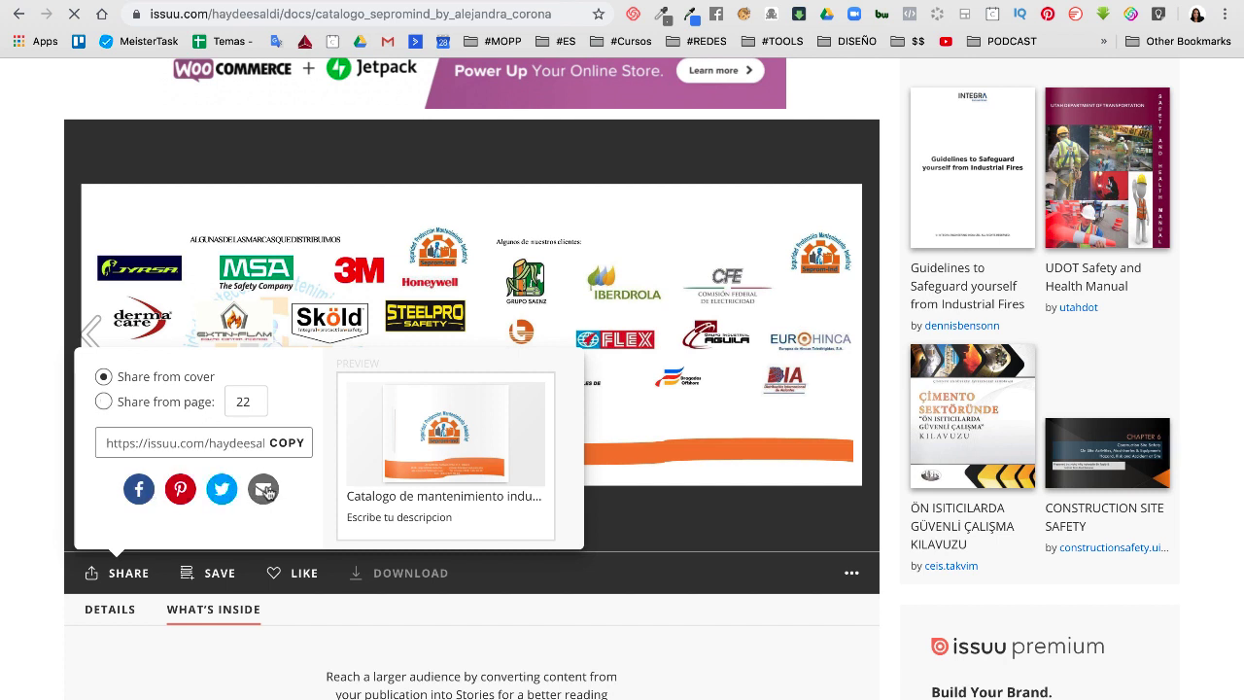
left_click(264, 491)
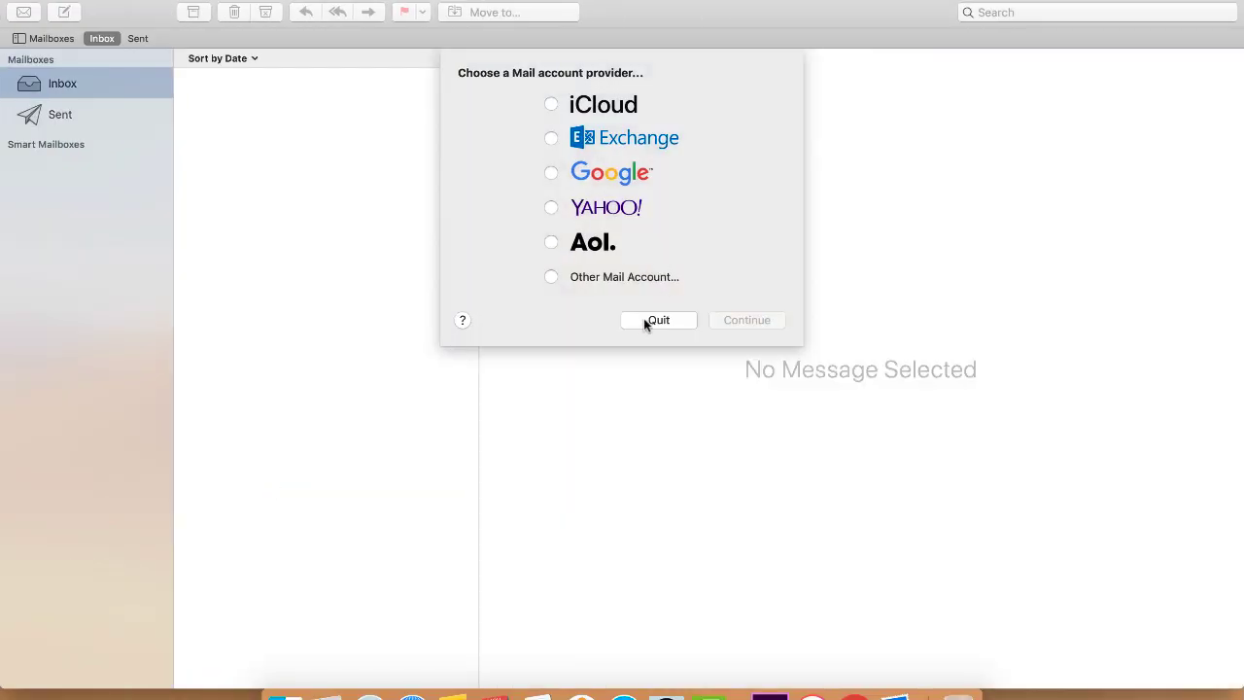
left_click(643, 322)
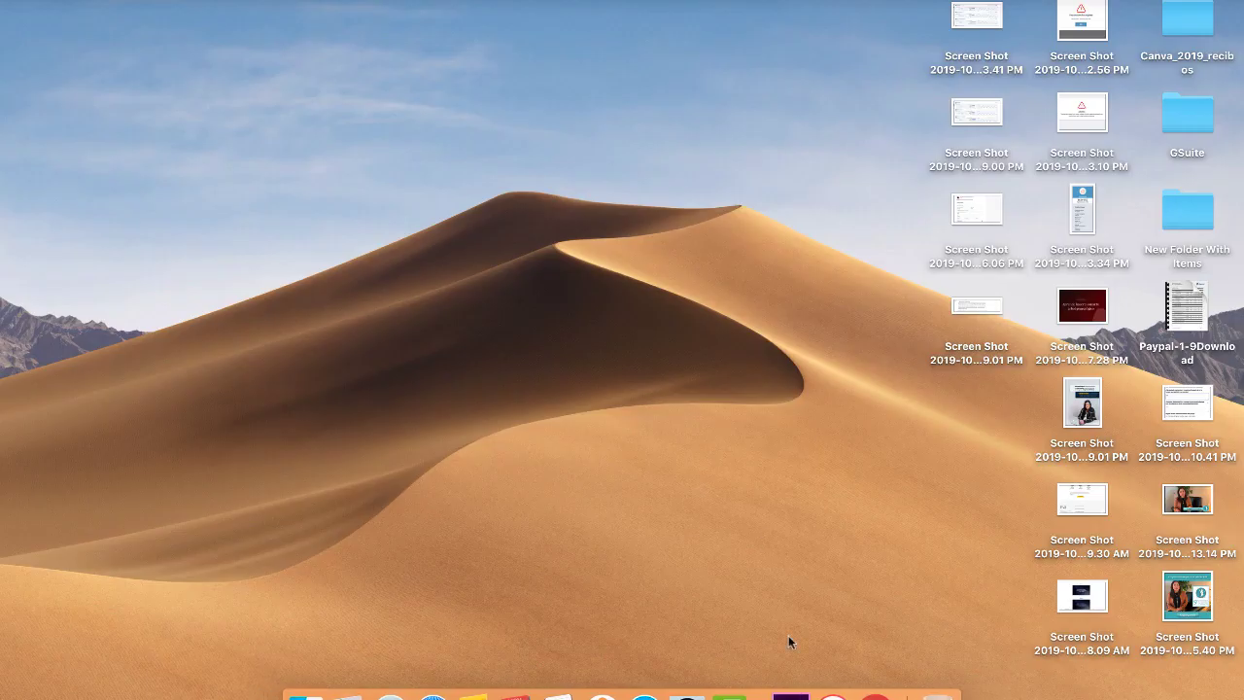
left_click(875, 691)
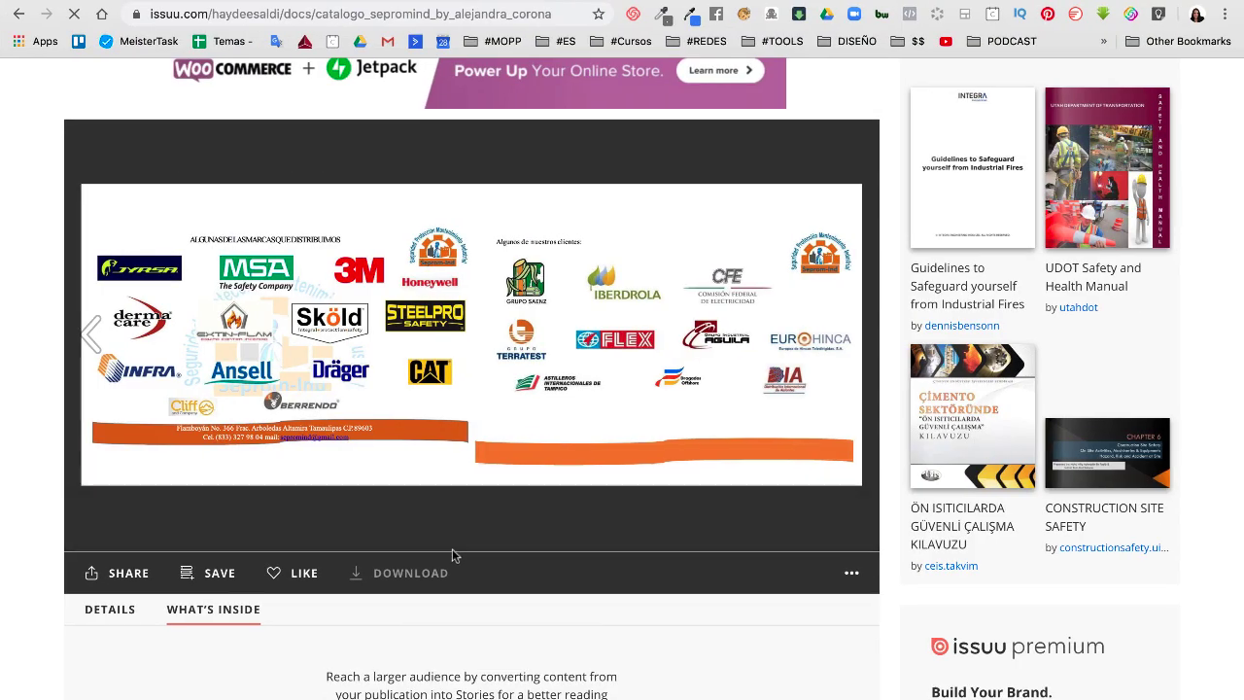